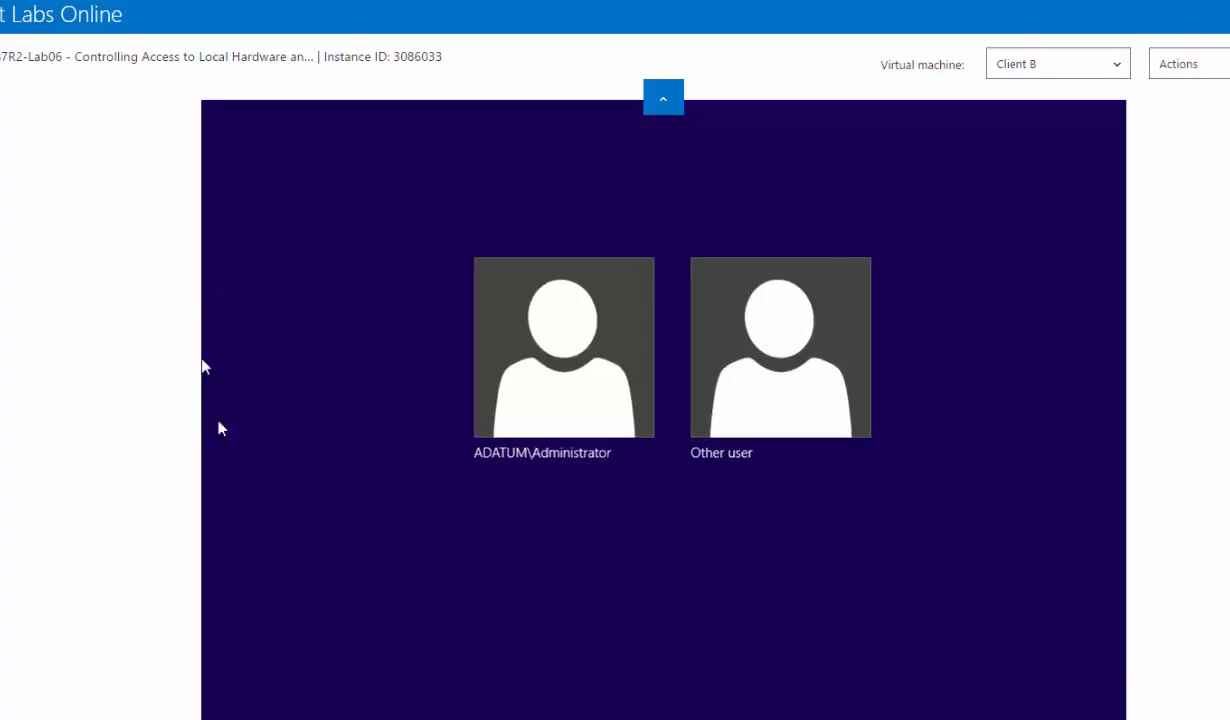
# - Sign in to the Client B virtual machine as ADATUM\Administrator with the account password
pyautogui.click(567, 388)
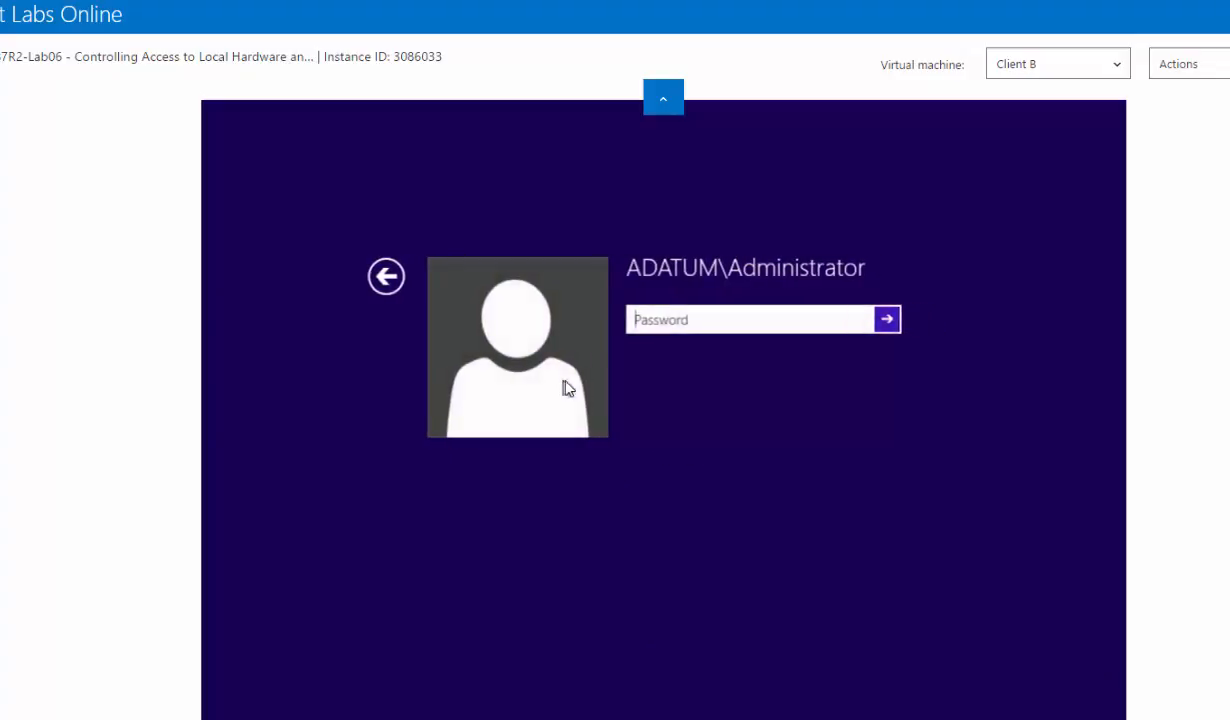
pyautogui.write('••')
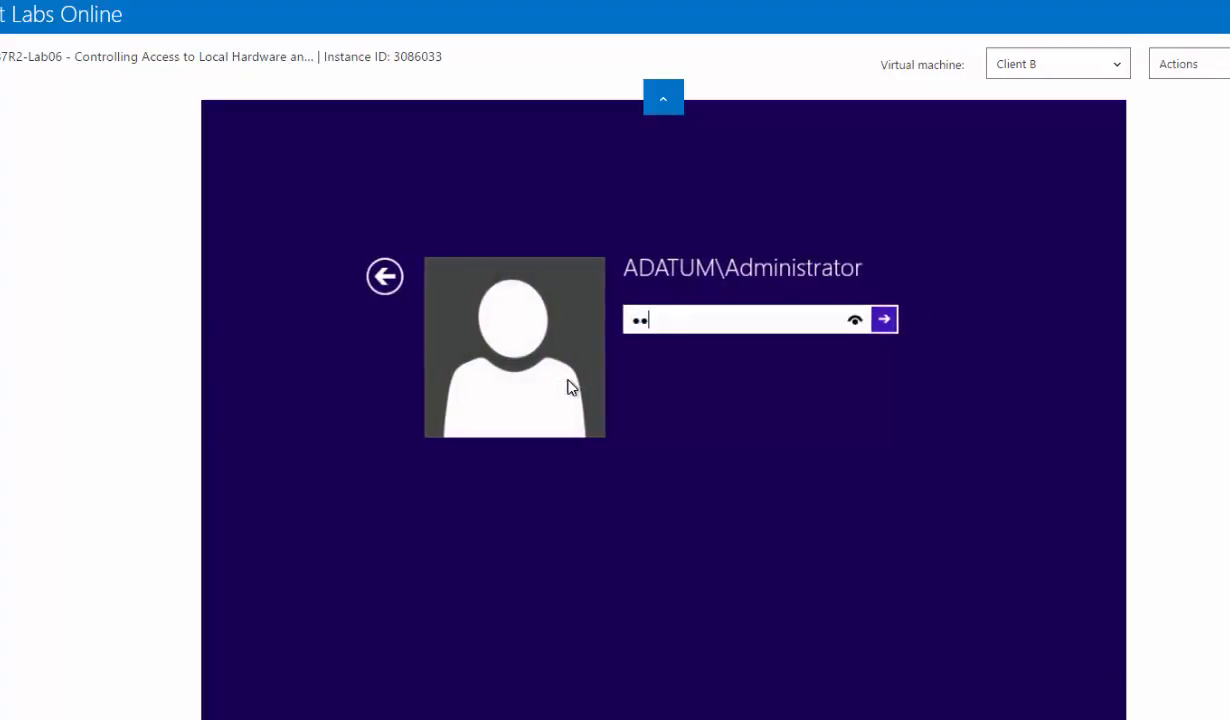
pyautogui.write('••••')
pyautogui.press('Return')
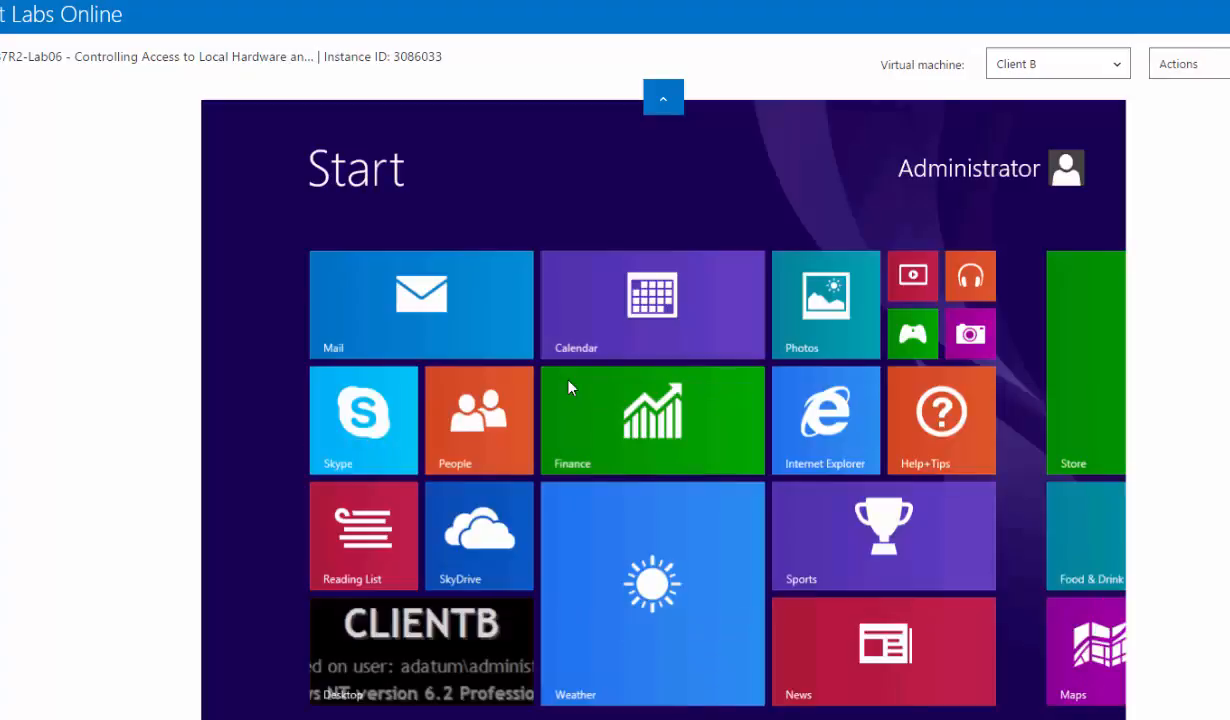
# - Go to the desktop and browse the network in File Explorer to the Downloads share on SERVERA
pyautogui.click(405, 655)
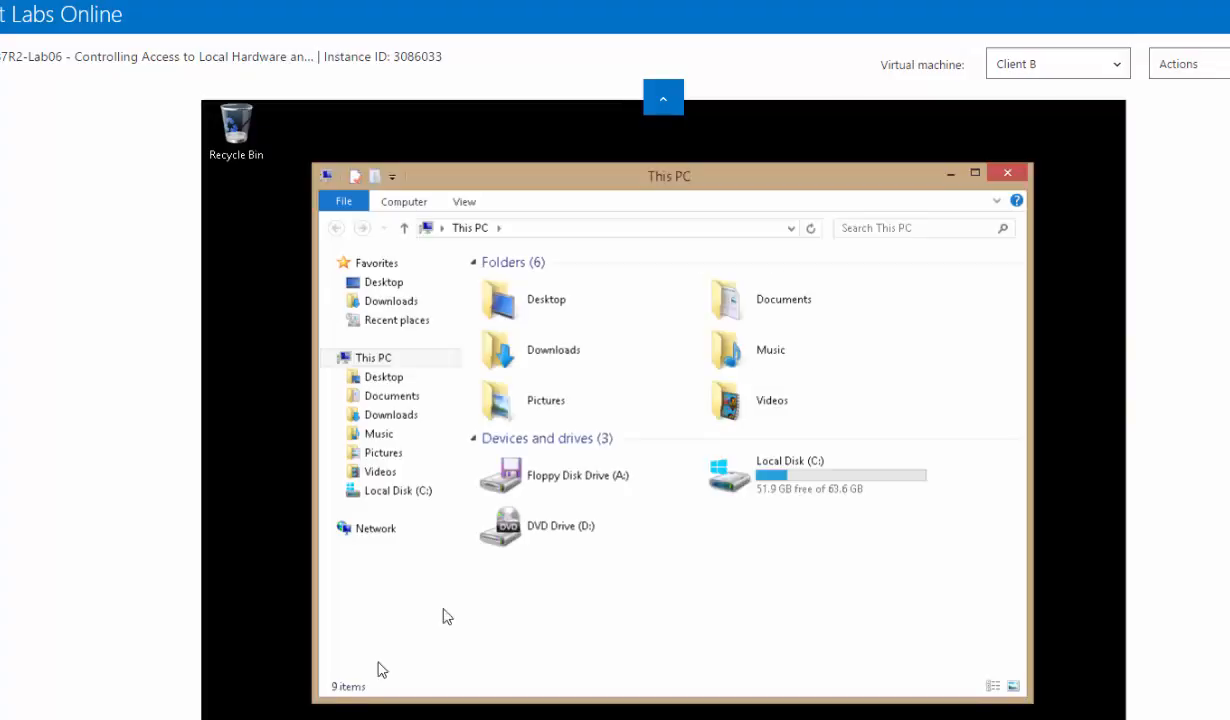
pyautogui.click(328, 527)
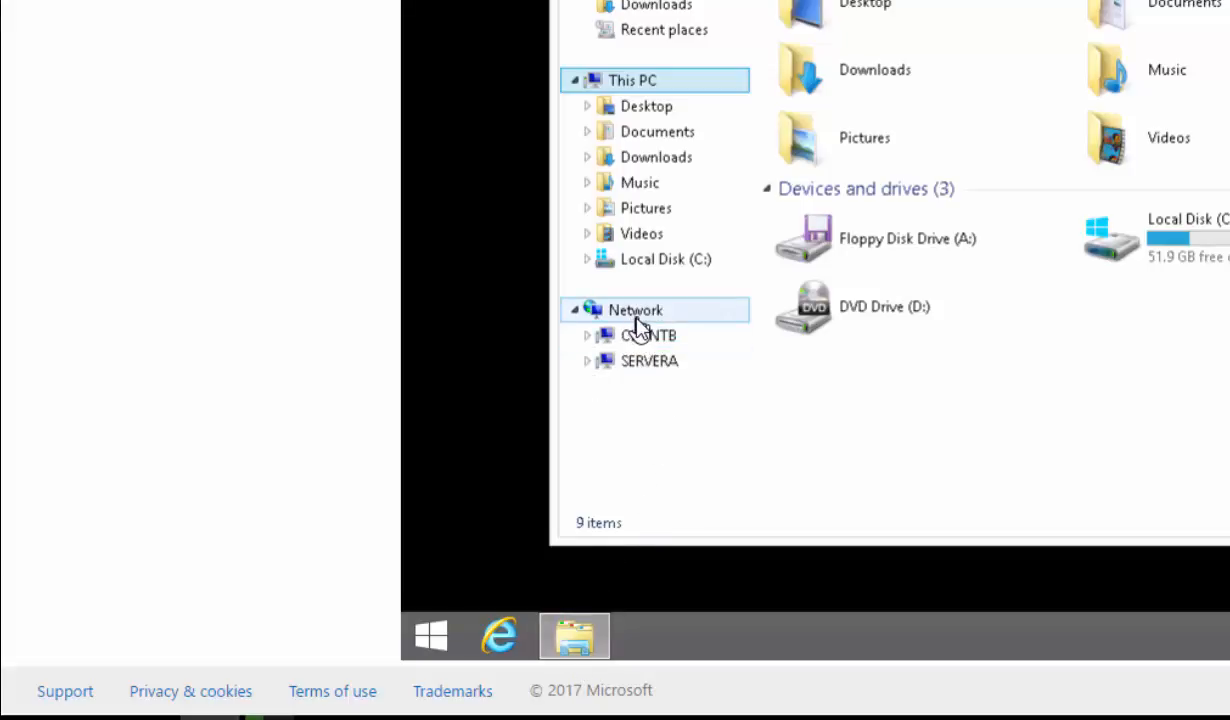
pyautogui.click(588, 363)
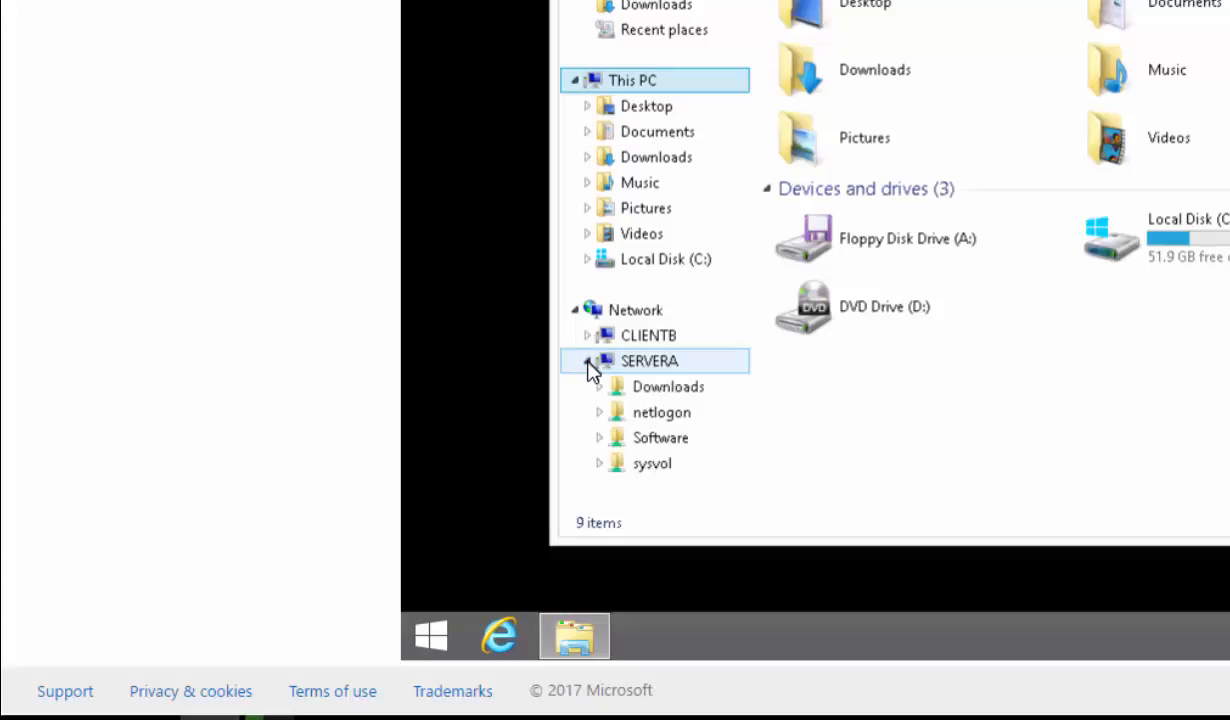
pyautogui.click(680, 392)
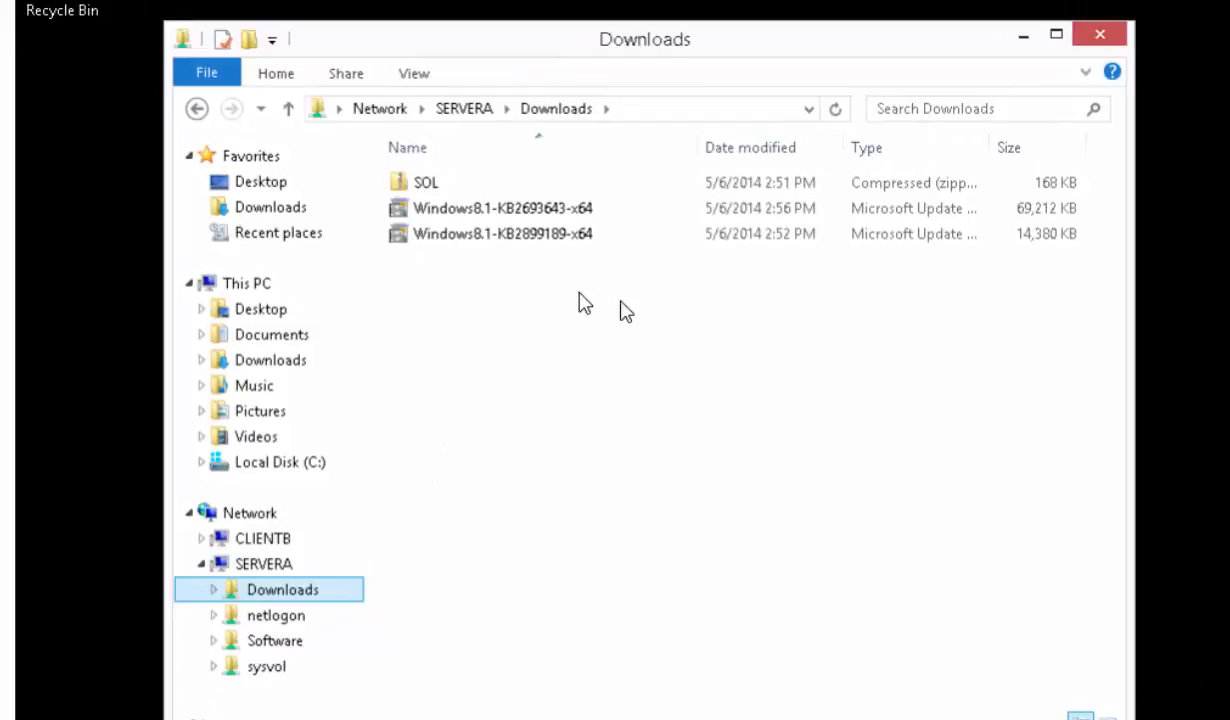
# - Copy Windows8.1-KB2693643-x64 from the SERVERA Downloads share into the local Downloads folder
pyautogui.click(511, 218)
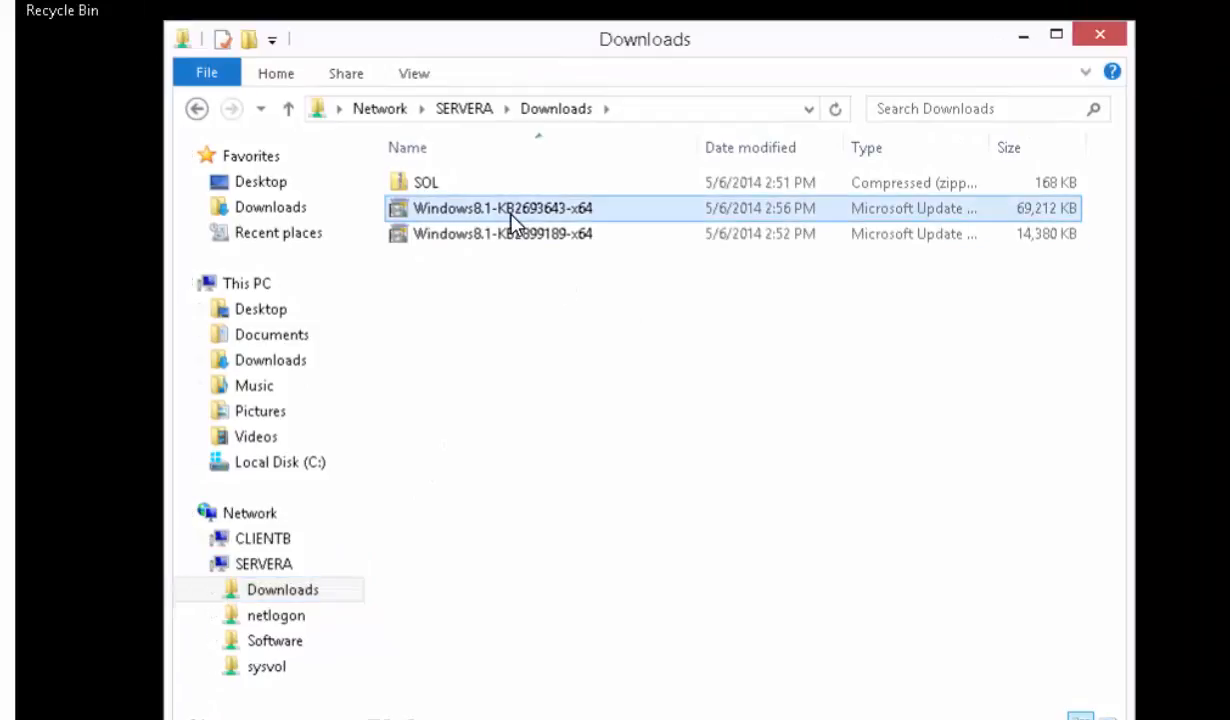
pyautogui.rightClick(501, 218)
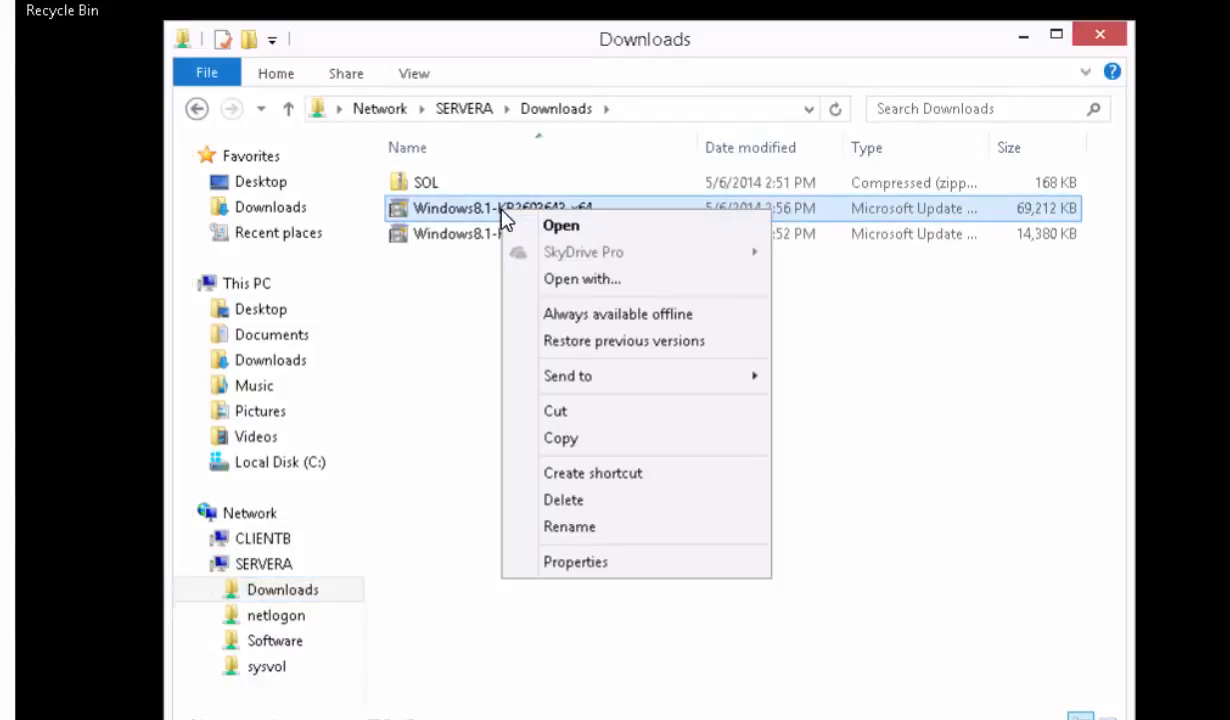
pyautogui.click(566, 440)
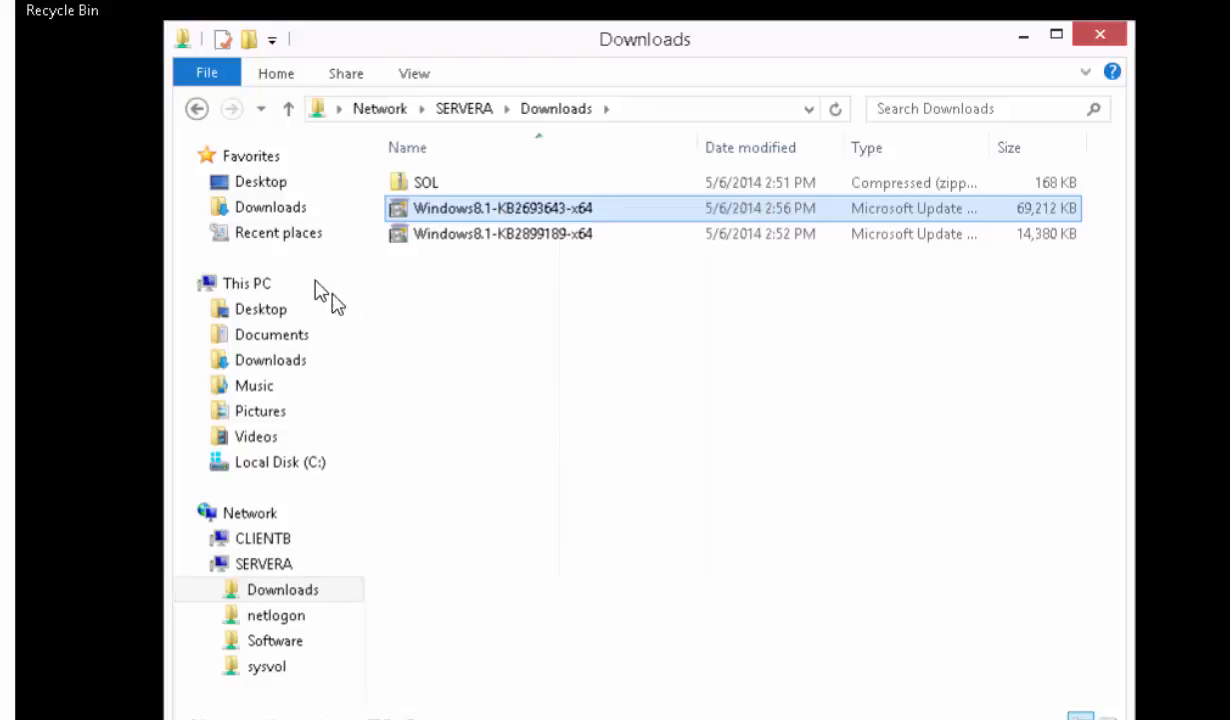
pyautogui.click(278, 212)
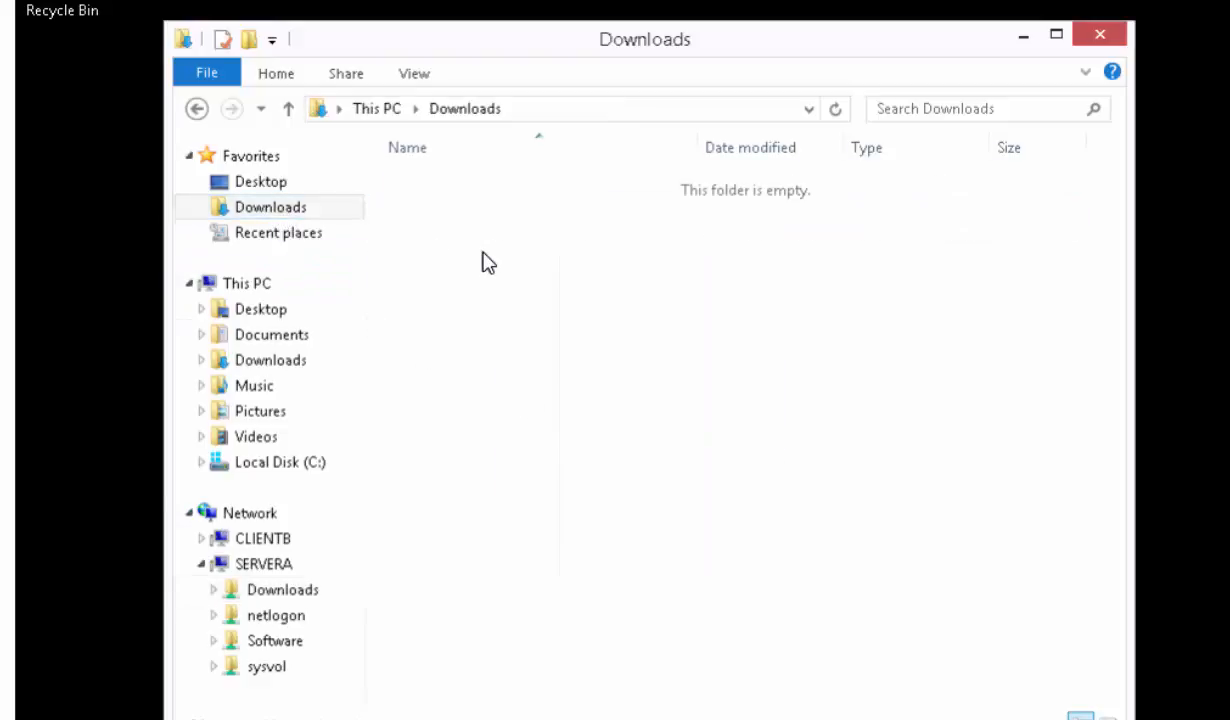
pyautogui.rightClick(481, 262)
pyautogui.click(533, 419)
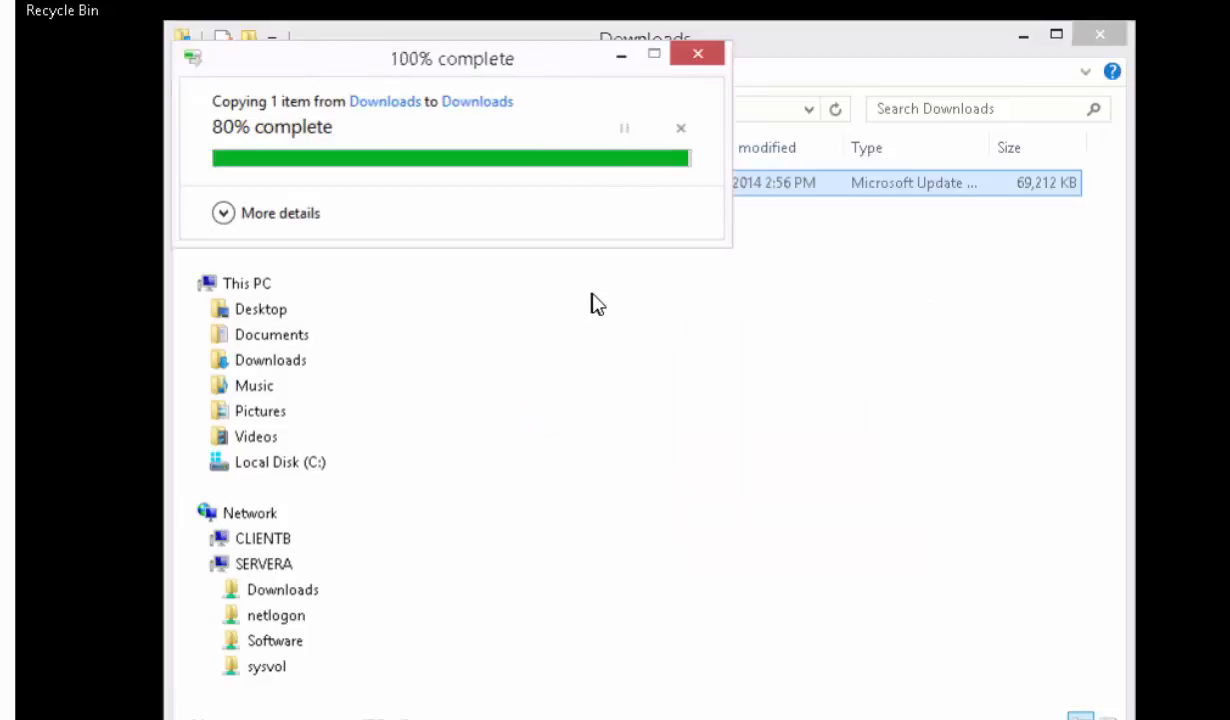
# - Install the copied Windows8.1-KB2693643-x64 update, accepting its license terms, and minimize the Downloads window
pyautogui.rightClick(525, 185)
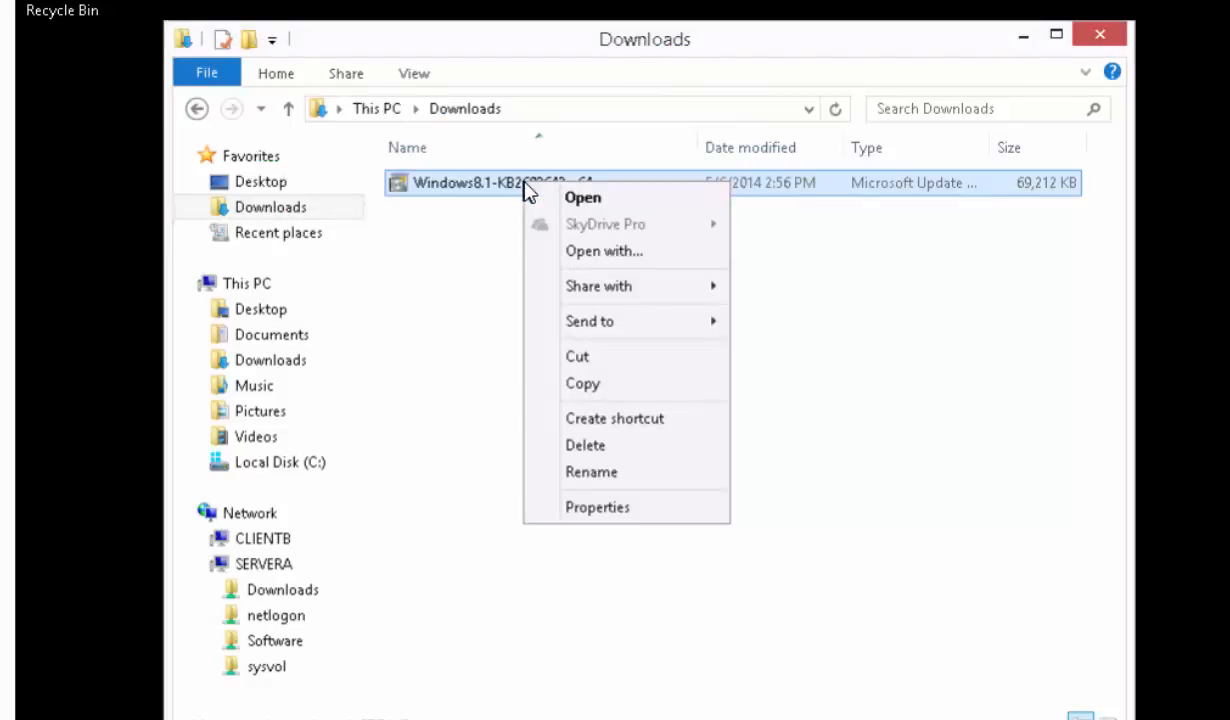
pyautogui.click(561, 198)
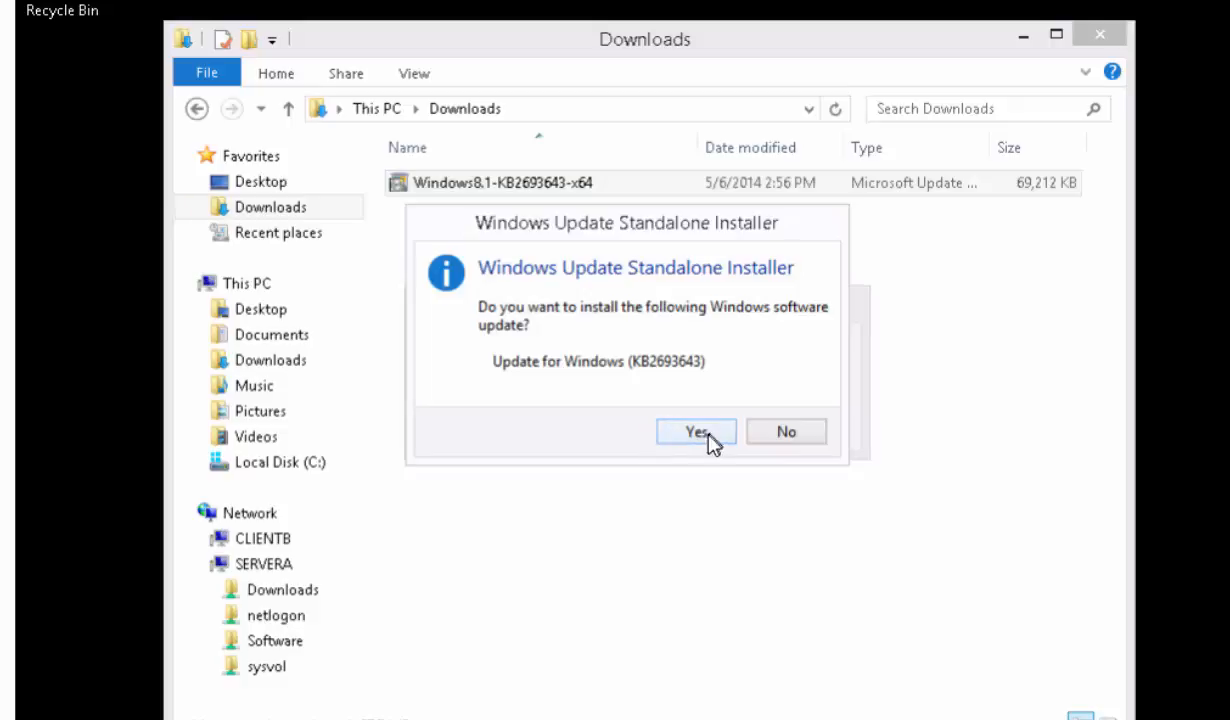
pyautogui.click(697, 433)
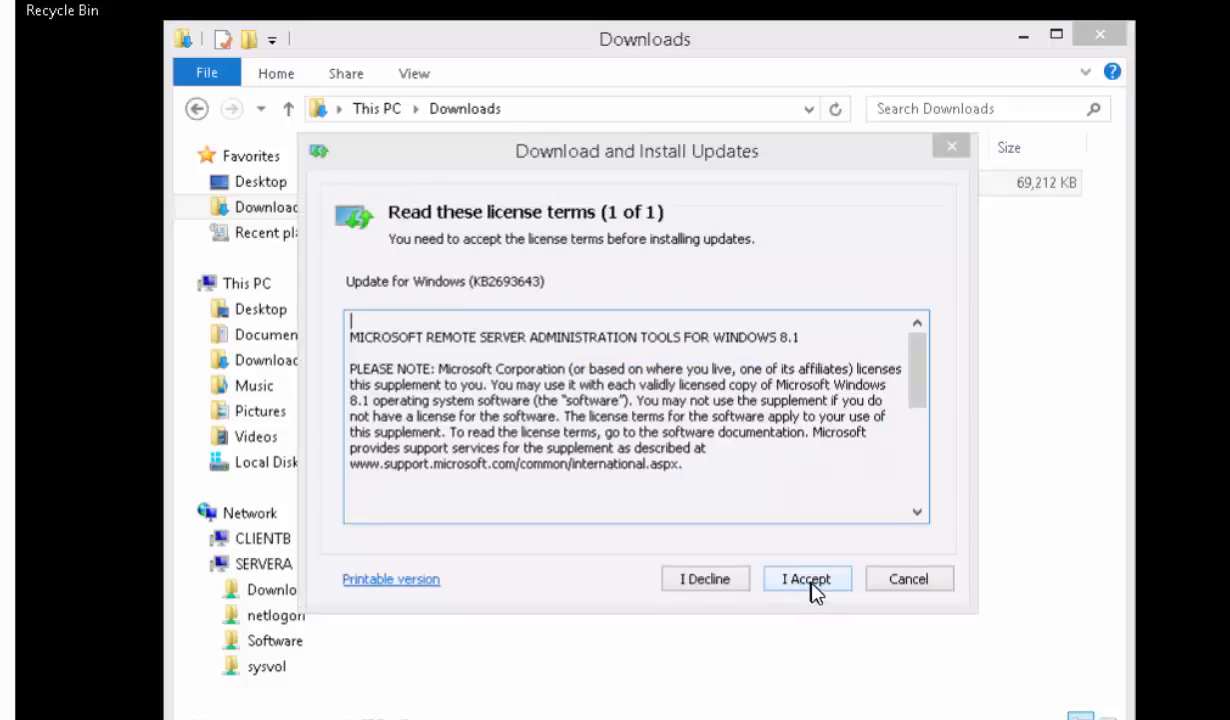
pyautogui.click(810, 585)
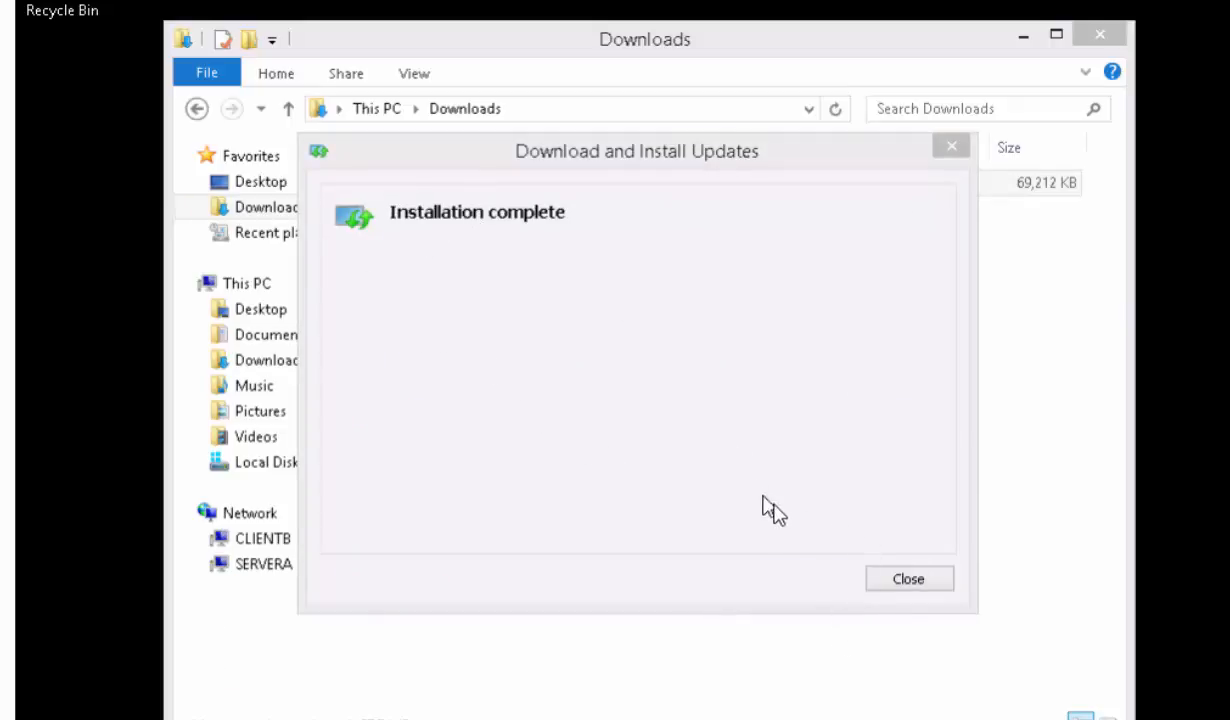
pyautogui.click(889, 582)
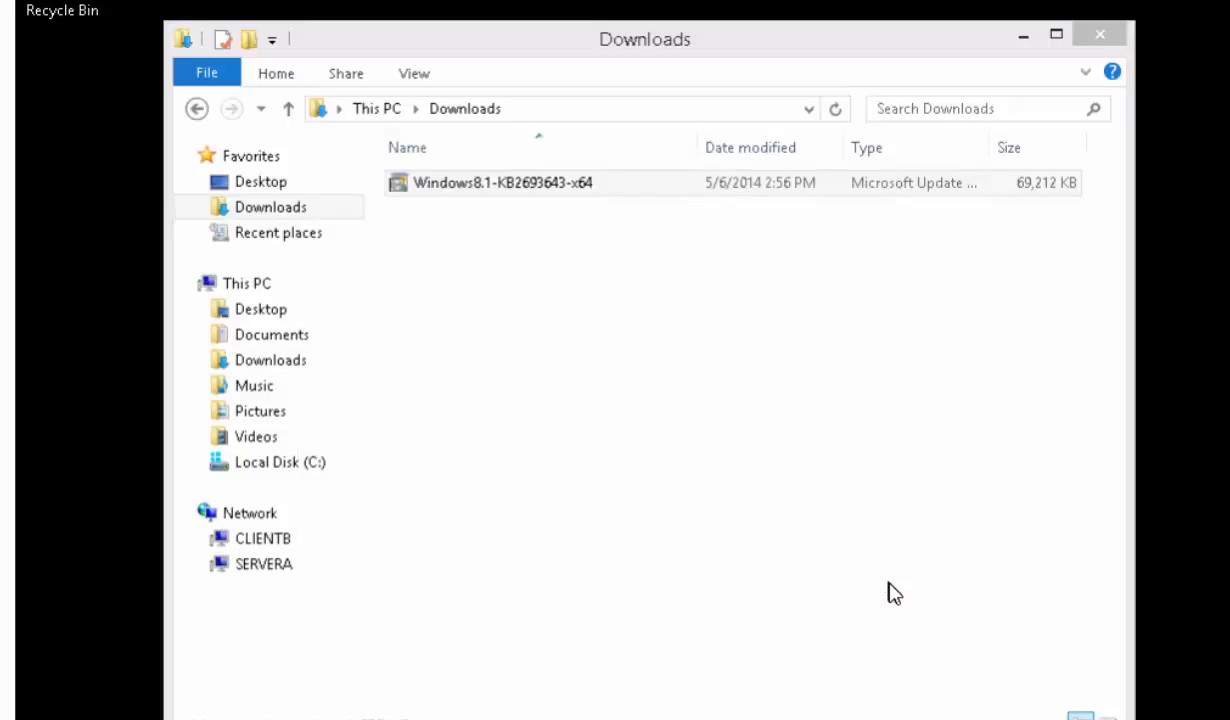
pyautogui.click(1022, 38)
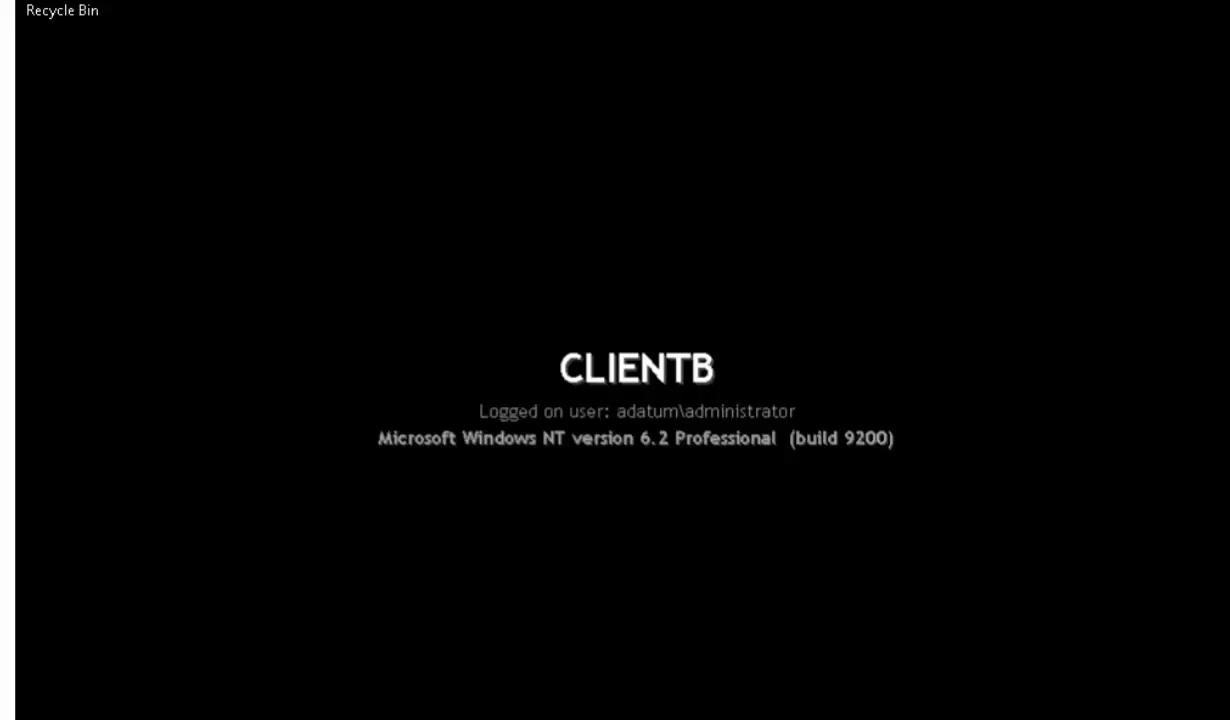
# - Search for "admin" and pin Administrative Tools to both the taskbar and the Start screen
pyautogui.press('super')
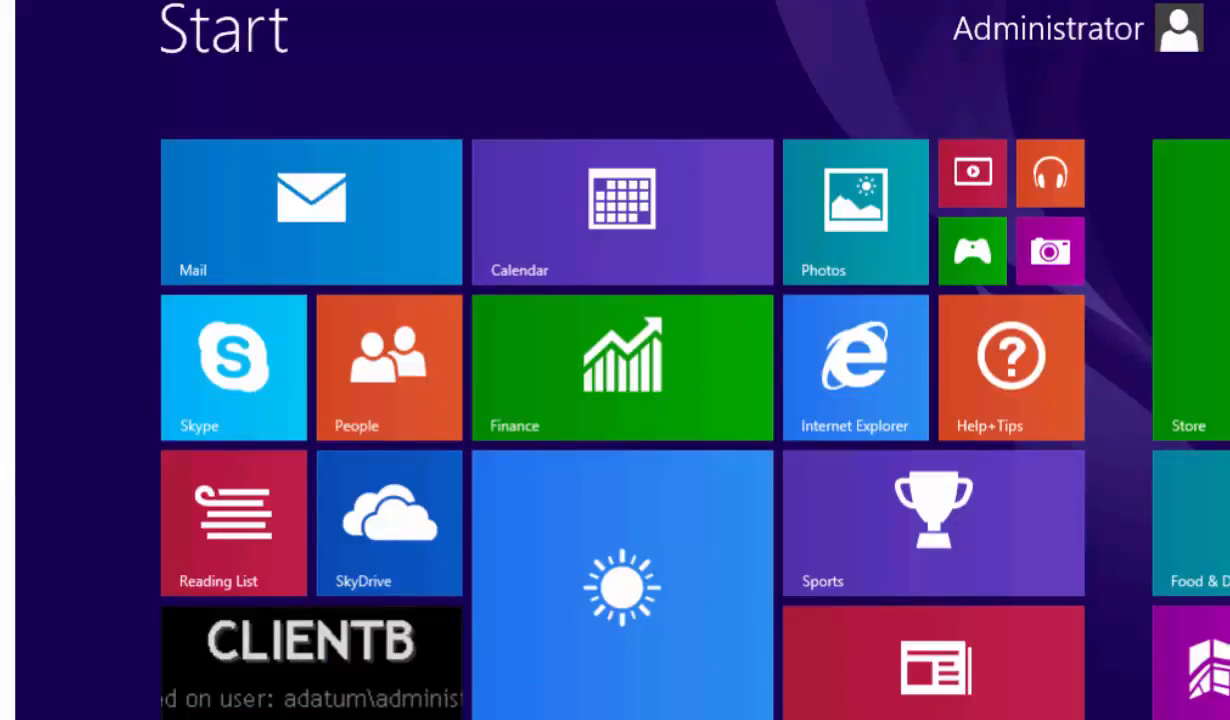
pyautogui.write('administrative Tools')
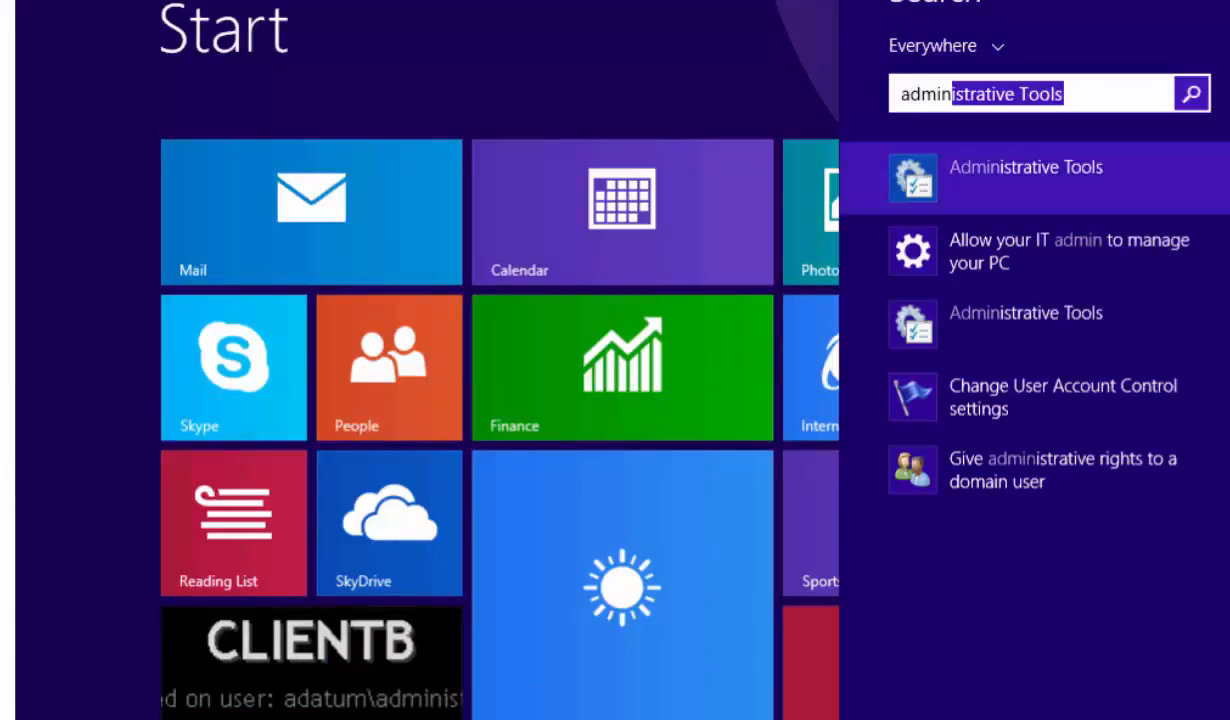
pyautogui.rightClick(1015, 172)
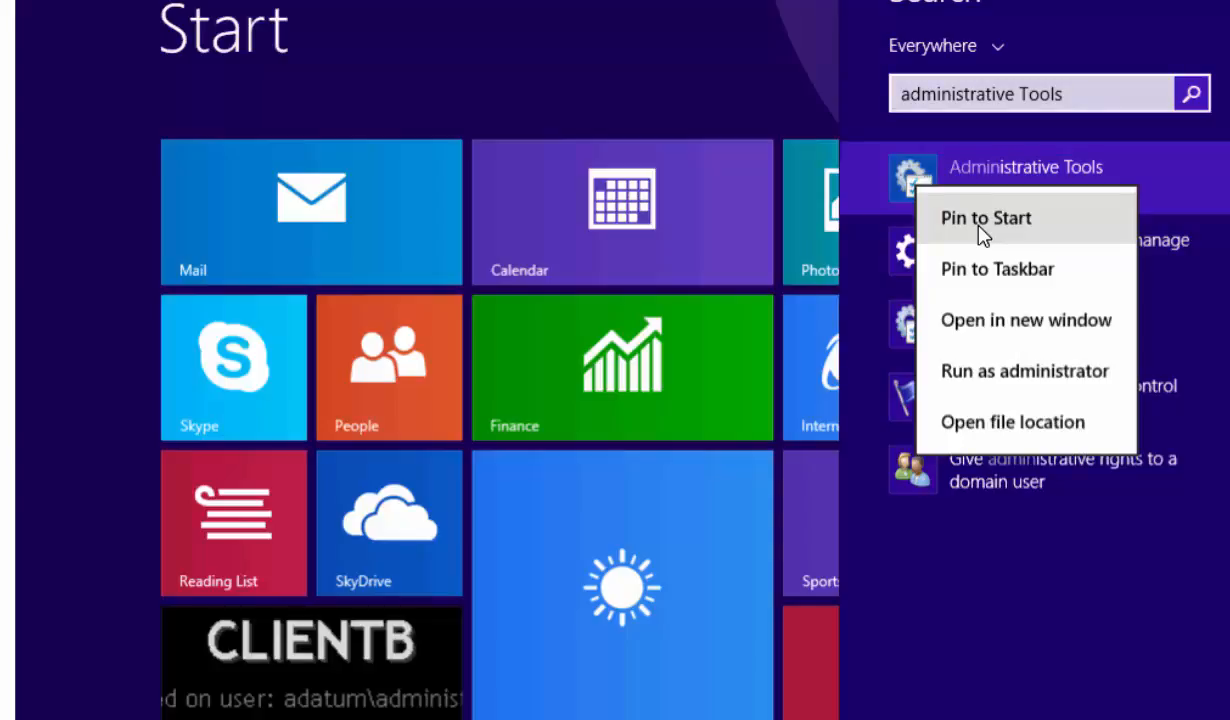
pyautogui.click(980, 270)
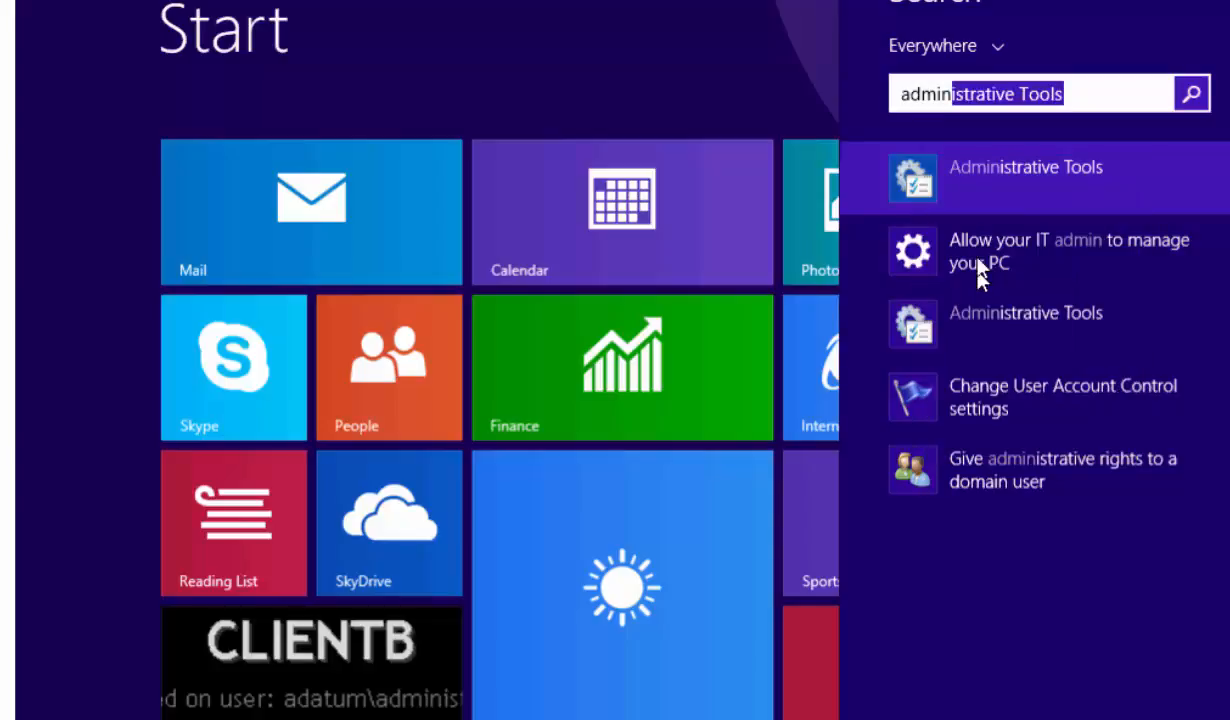
pyautogui.rightClick(982, 188)
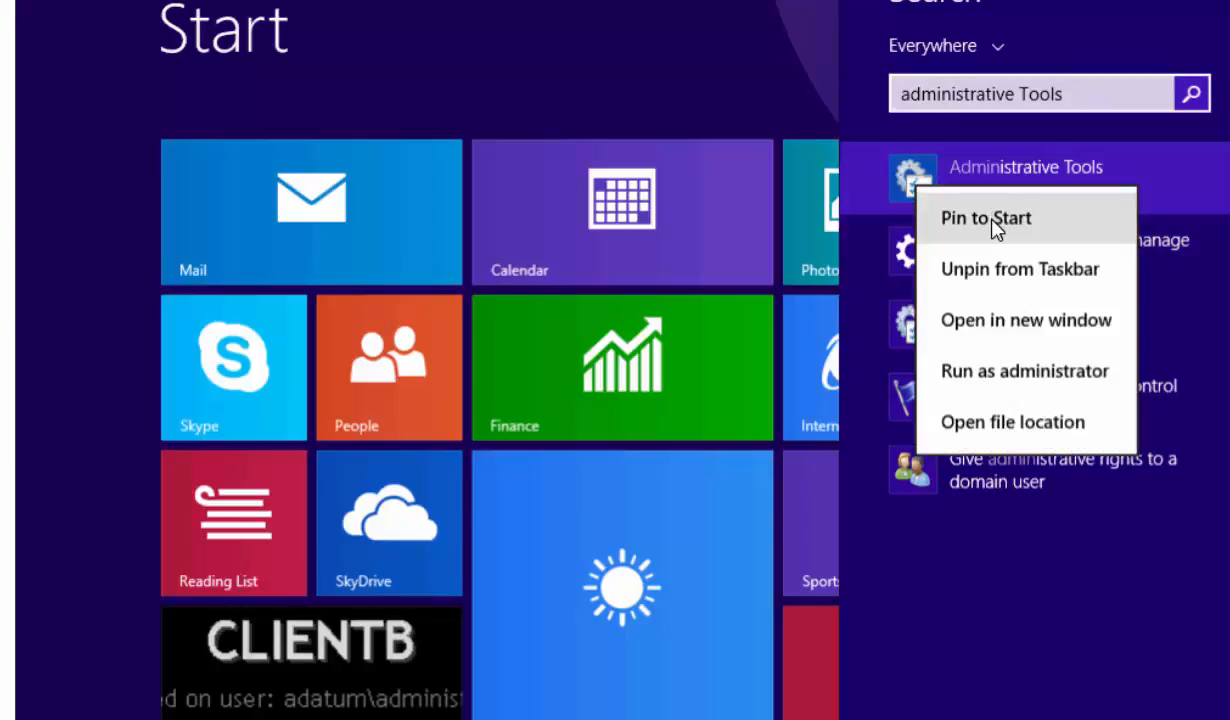
pyautogui.click(995, 222)
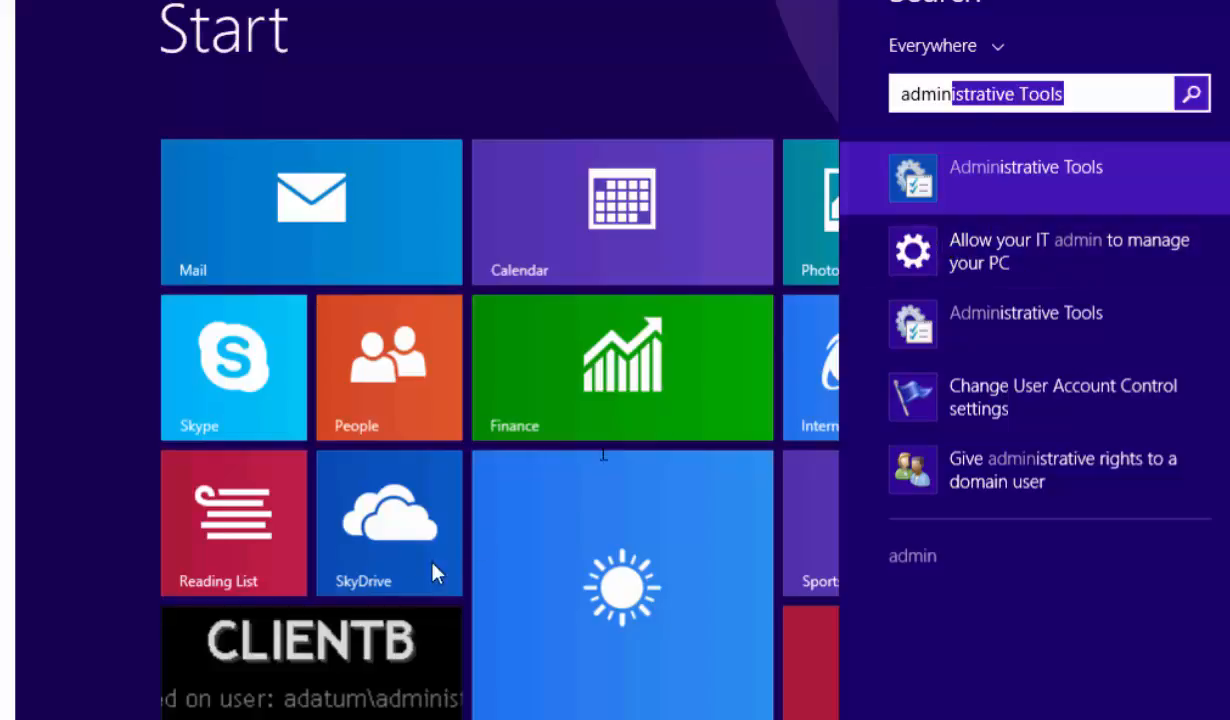
# - Return to the desktop, open the pinned Administrative Tools, and widen its Name column to show full names
pyautogui.click(285, 676)
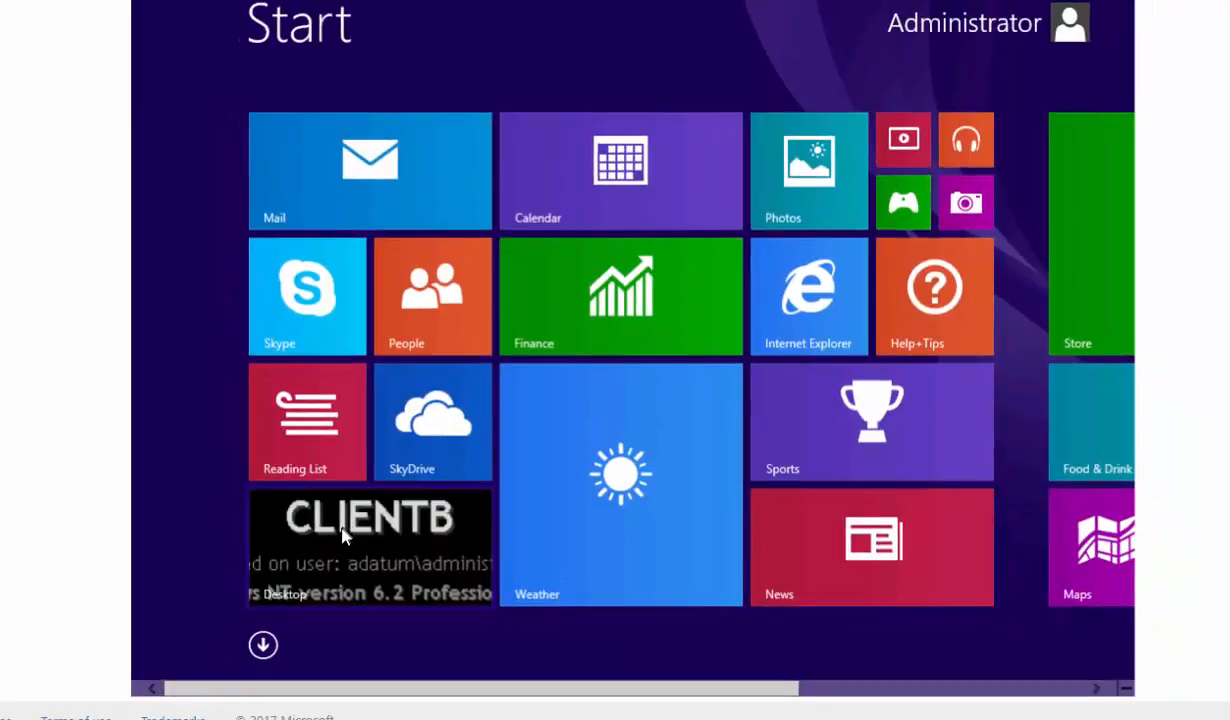
pyautogui.click(342, 537)
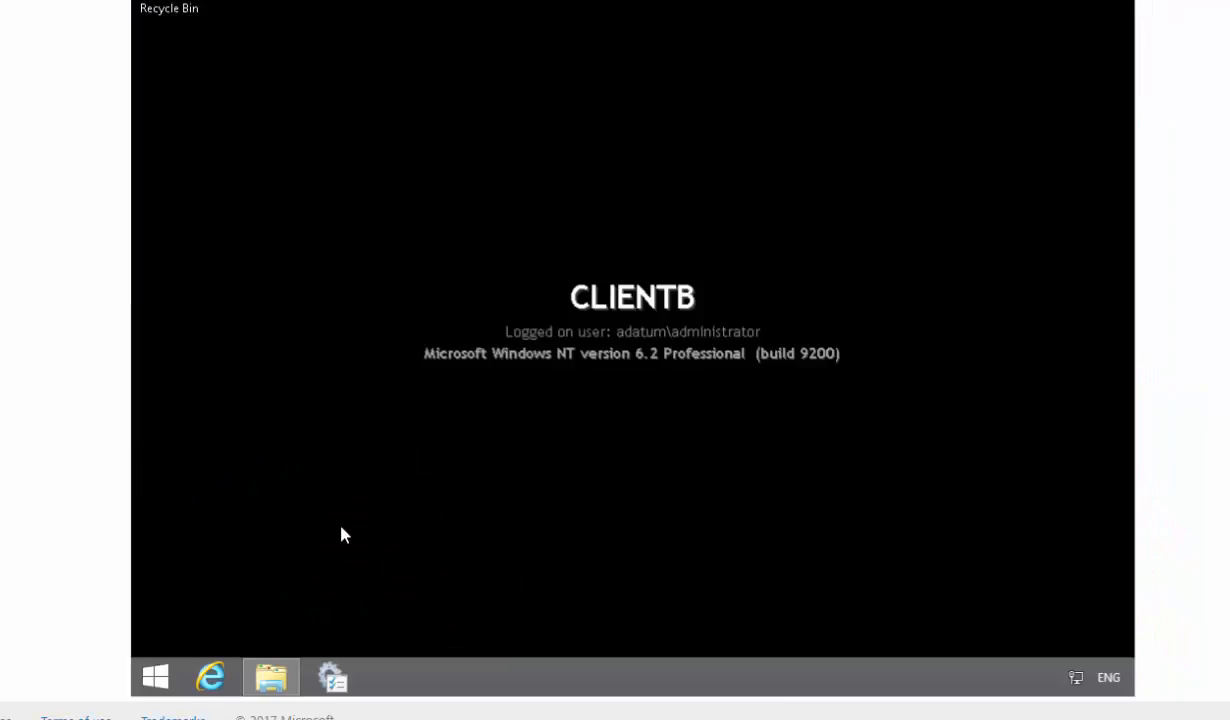
pyautogui.click(333, 679)
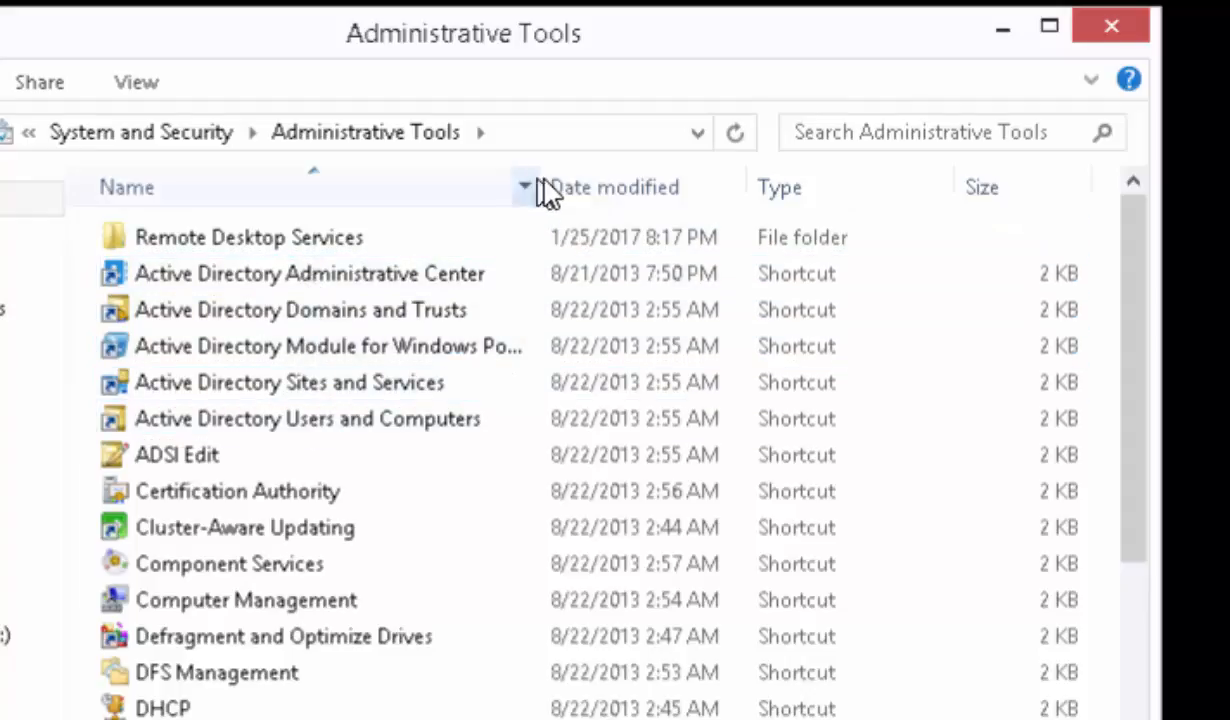
pyautogui.moveTo(544, 181); pyautogui.dragTo(659, 272)
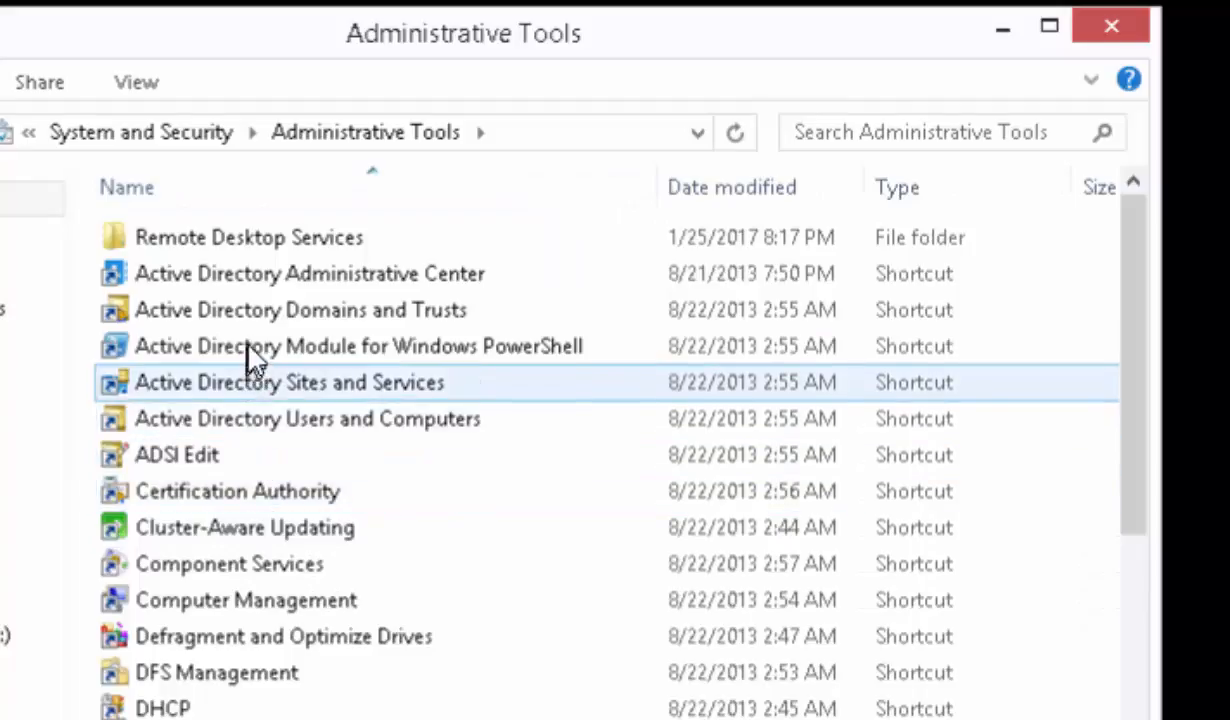
# - Open Active Directory Users and Computers and display the Users container of adatum.com with a wider Name column
pyautogui.click(284, 430)
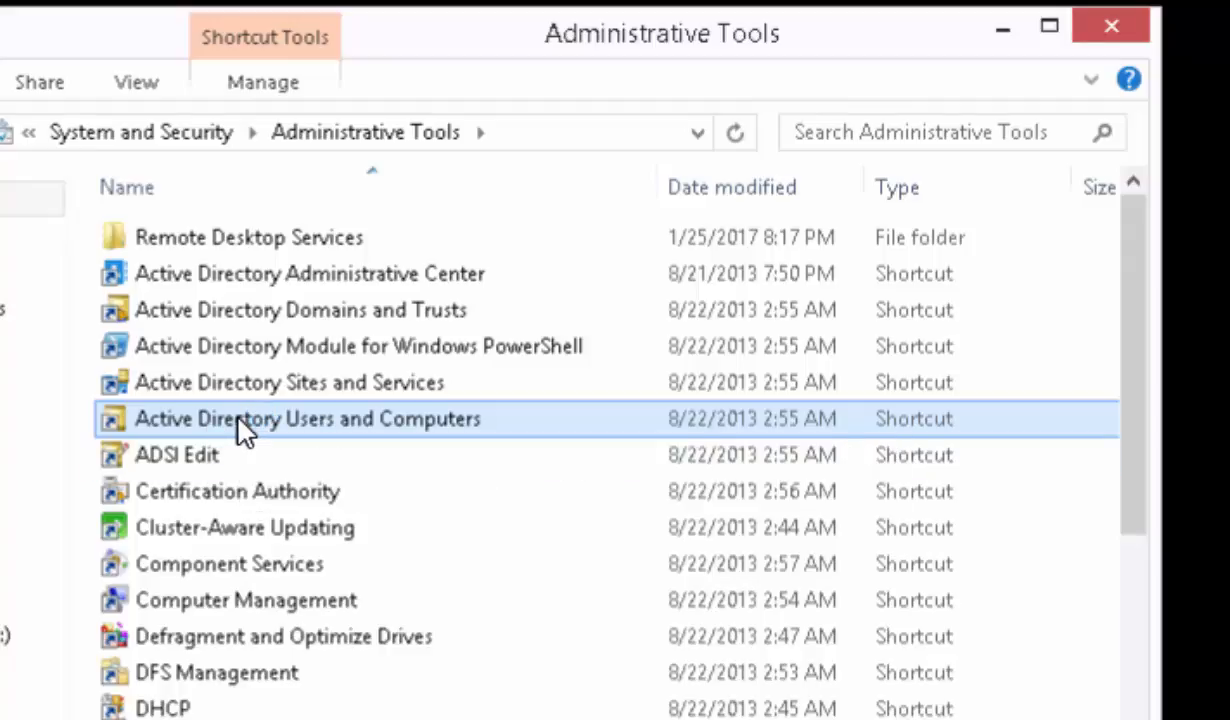
pyautogui.doubleClick(245, 428)
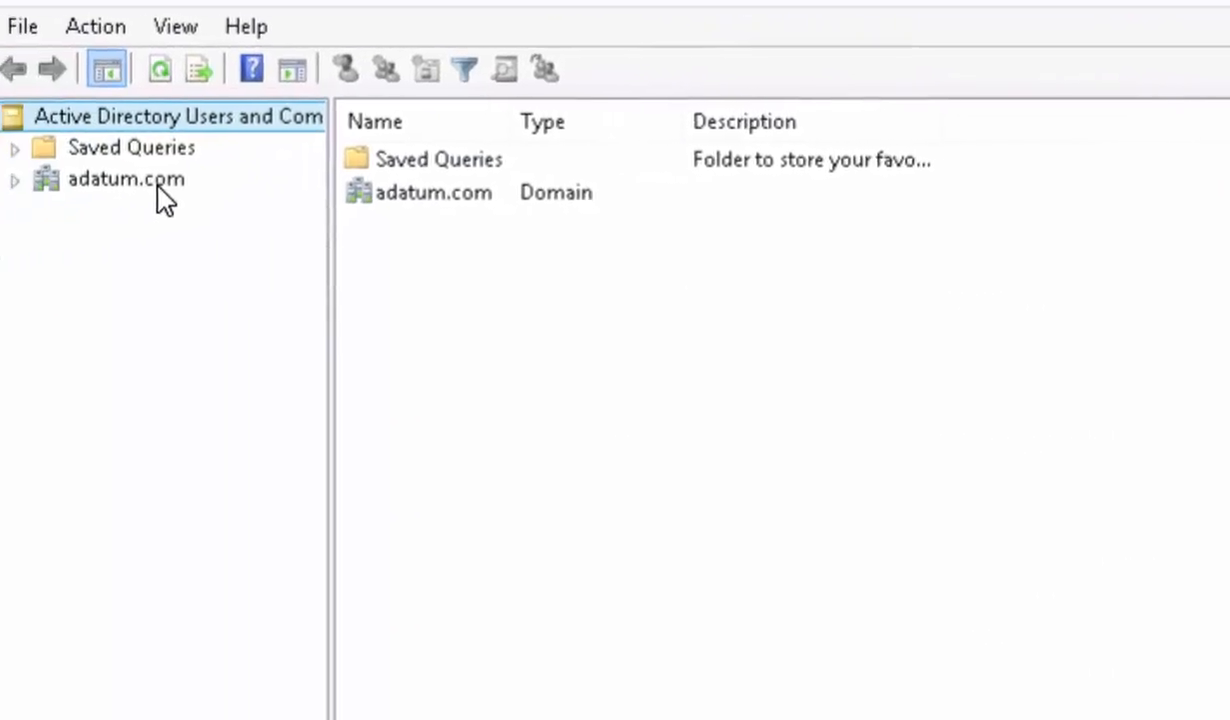
pyautogui.click(61, 176)
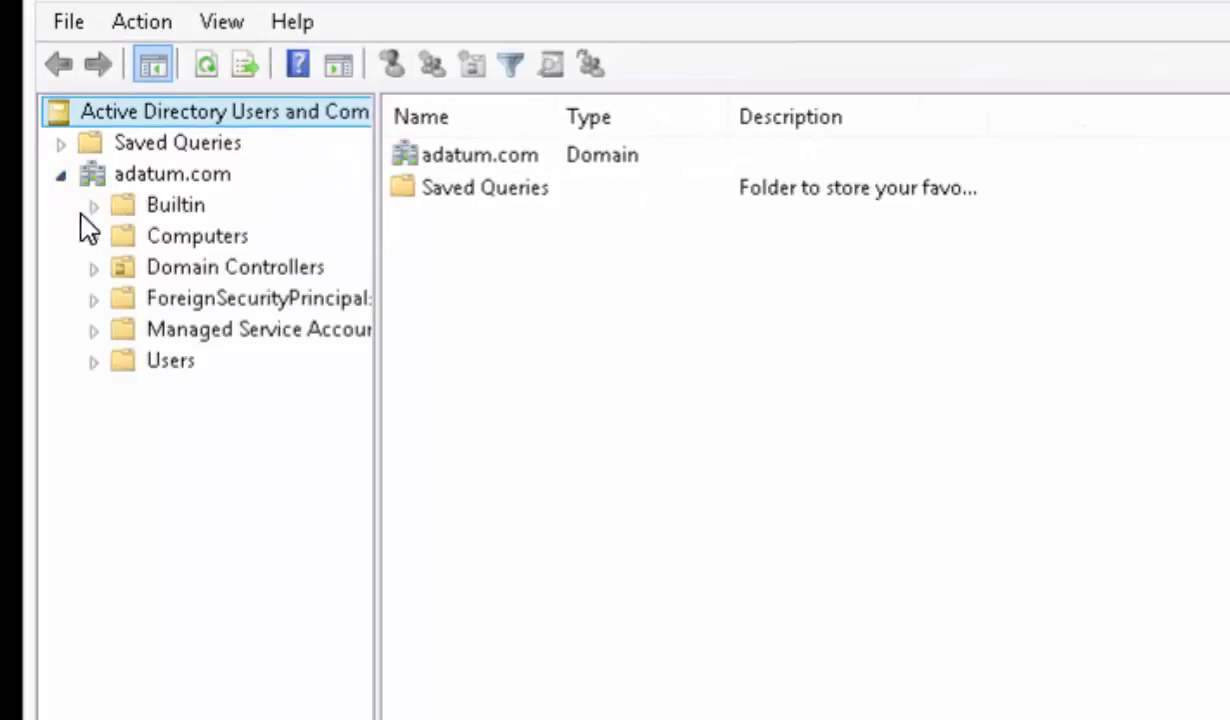
pyautogui.click(94, 362)
pyautogui.click(158, 366)
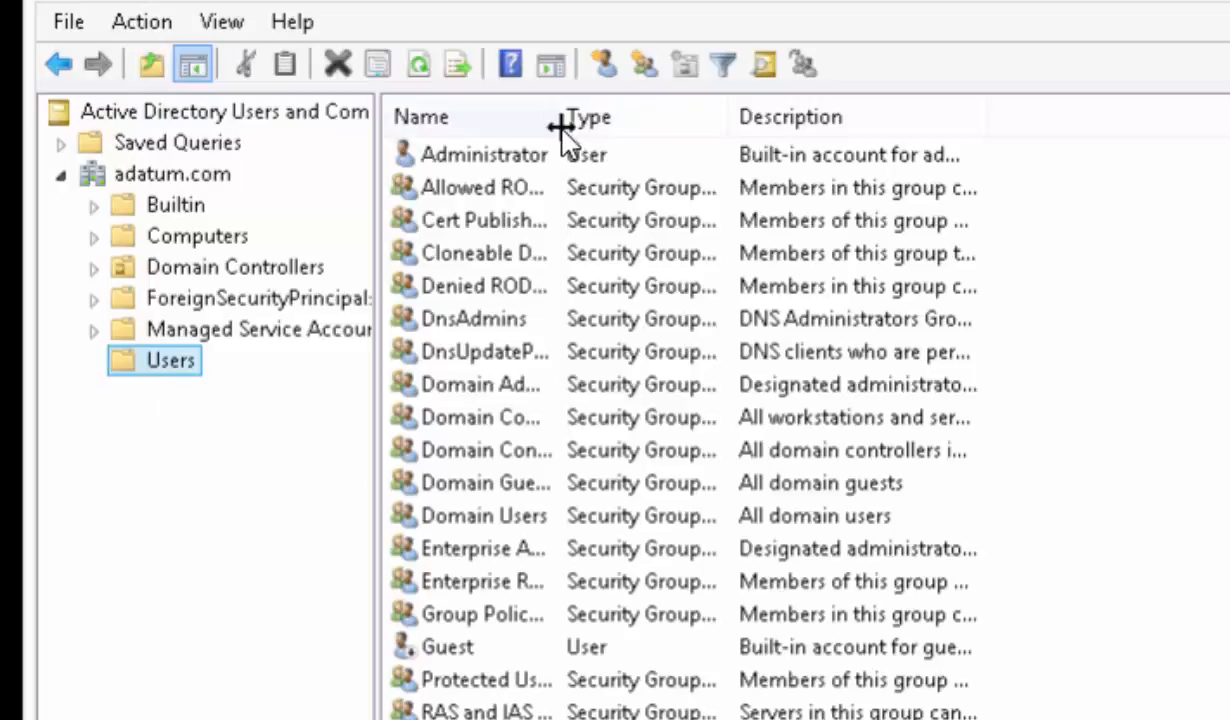
pyautogui.moveTo(593, 132); pyautogui.dragTo(720, 124)
pyautogui.moveTo(755, 120); pyautogui.dragTo(756, 121)
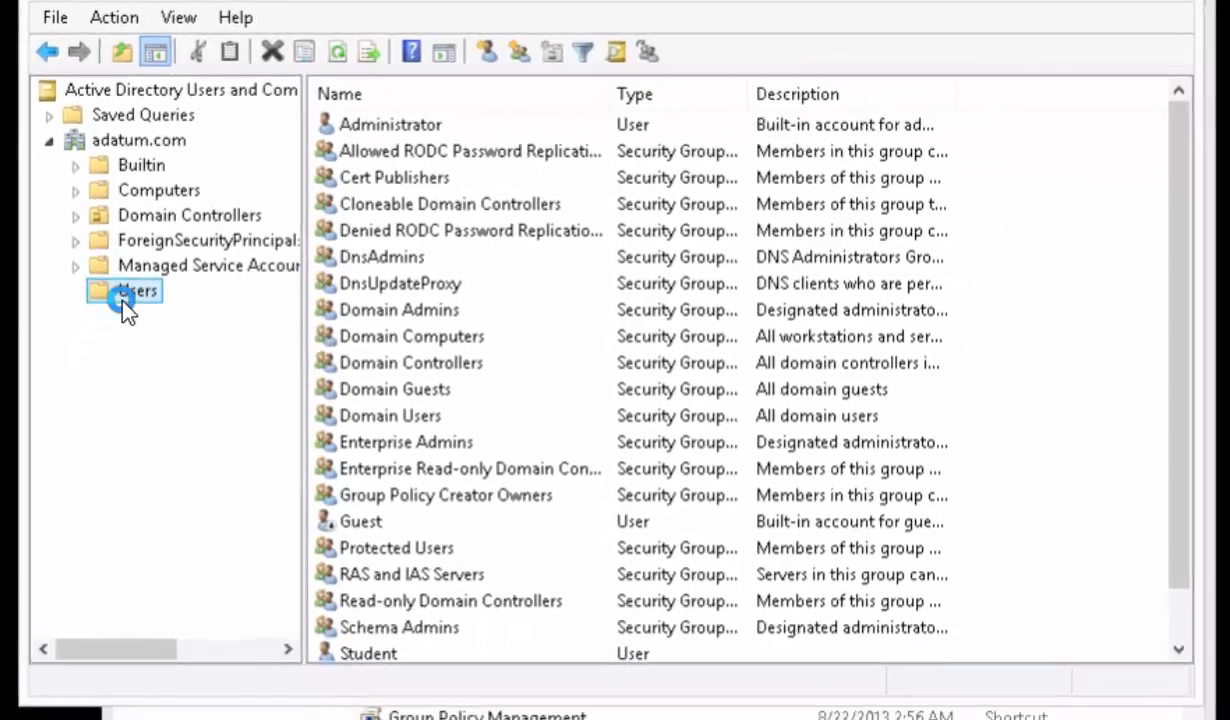
# - Start a new user in the Users container with first name HelpDesk and logon name helpdesk, and continue to the password settings
pyautogui.rightClick(150, 350)
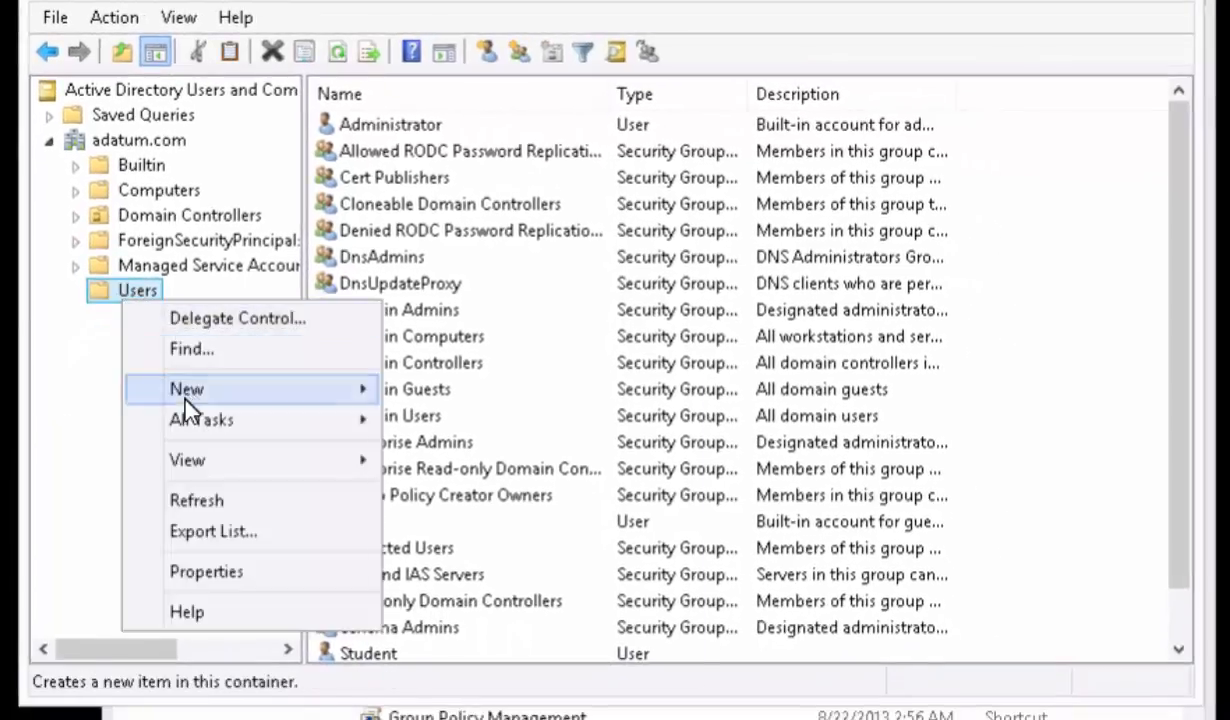
pyautogui.moveTo(256, 388)
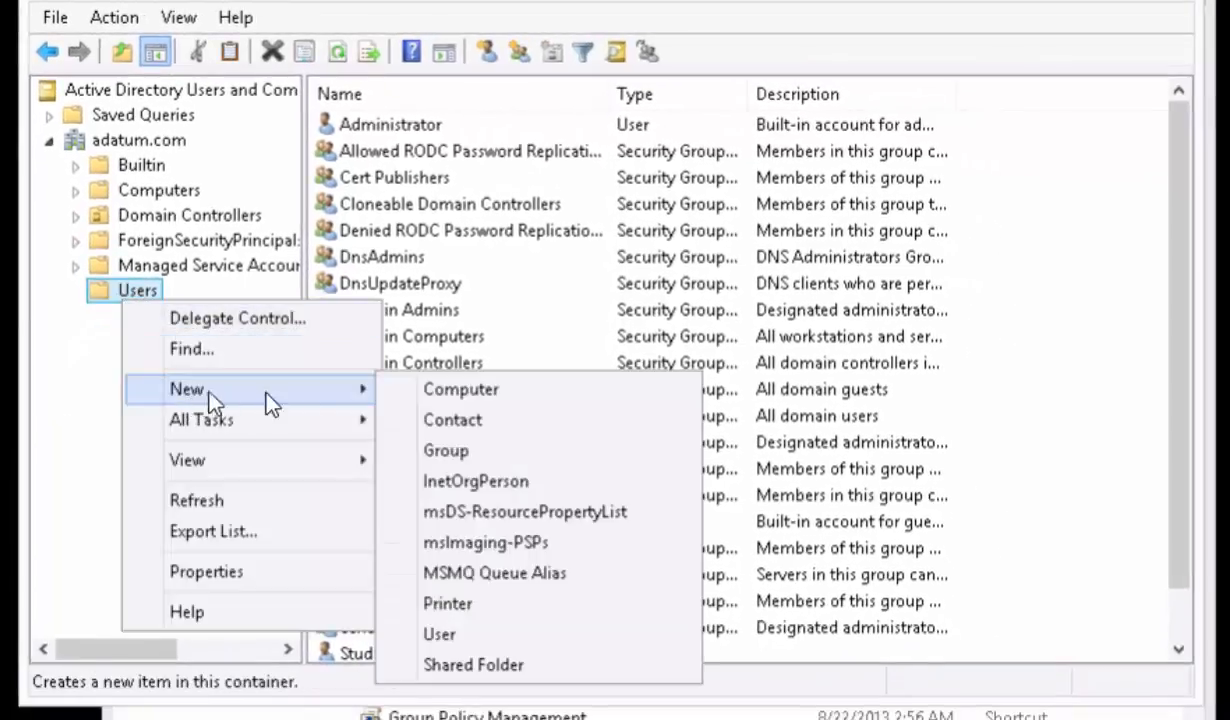
pyautogui.click(428, 632)
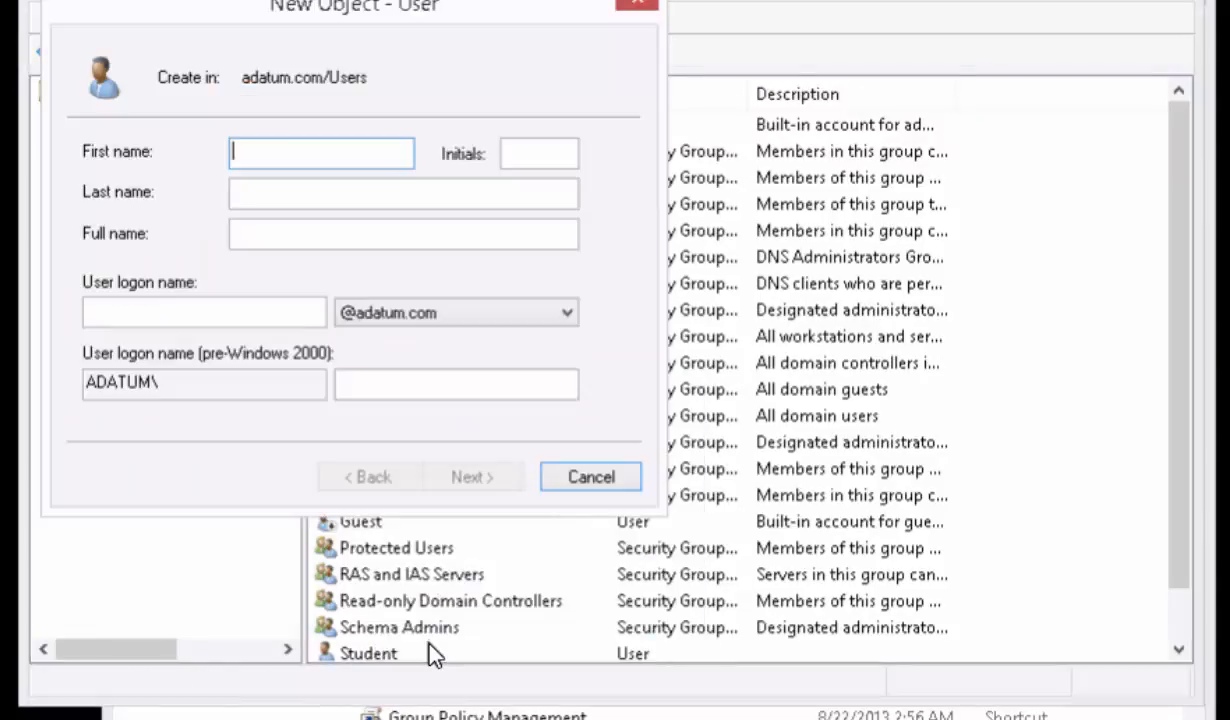
pyautogui.write('HelpDesk')
pyautogui.click(232, 312)
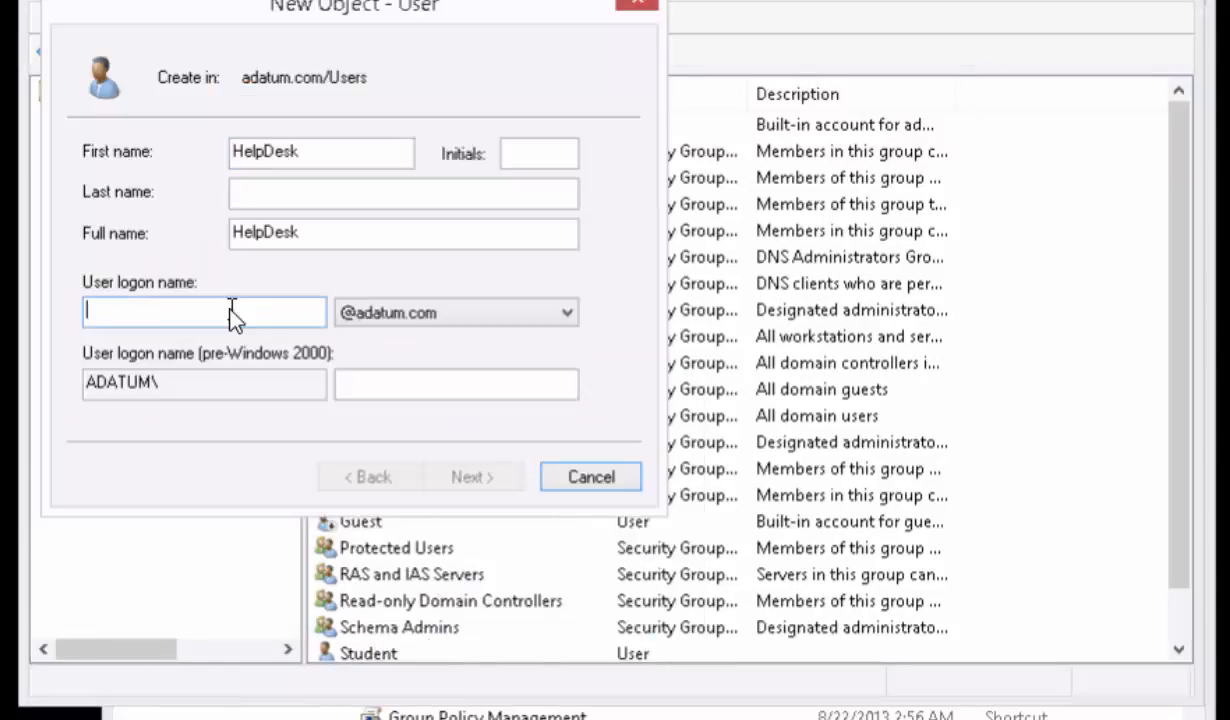
pyautogui.write('helpdesk')
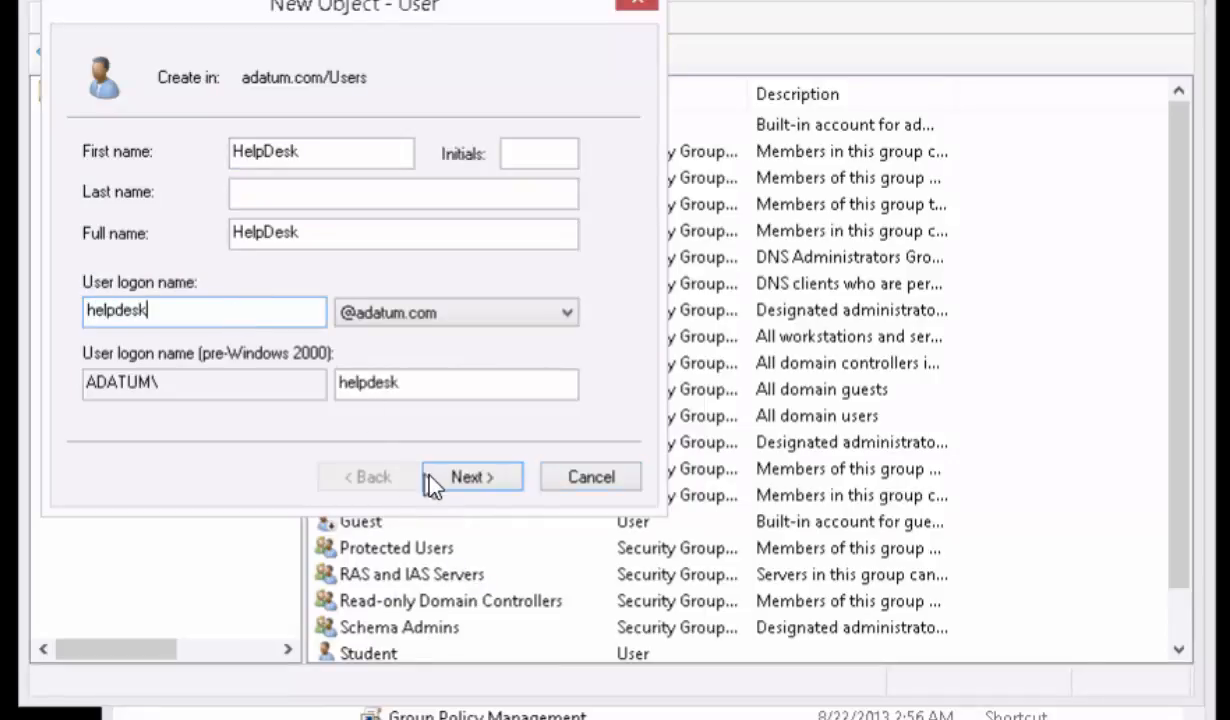
pyautogui.click(455, 484)
# - Enter and confirm the account password, turn off User must change password at next logon, and finish creating the HelpDesk user
pyautogui.write('Pa$$w0rd1')
pyautogui.press('Tab')
pyautogui.write('Pa$$w0rd1')
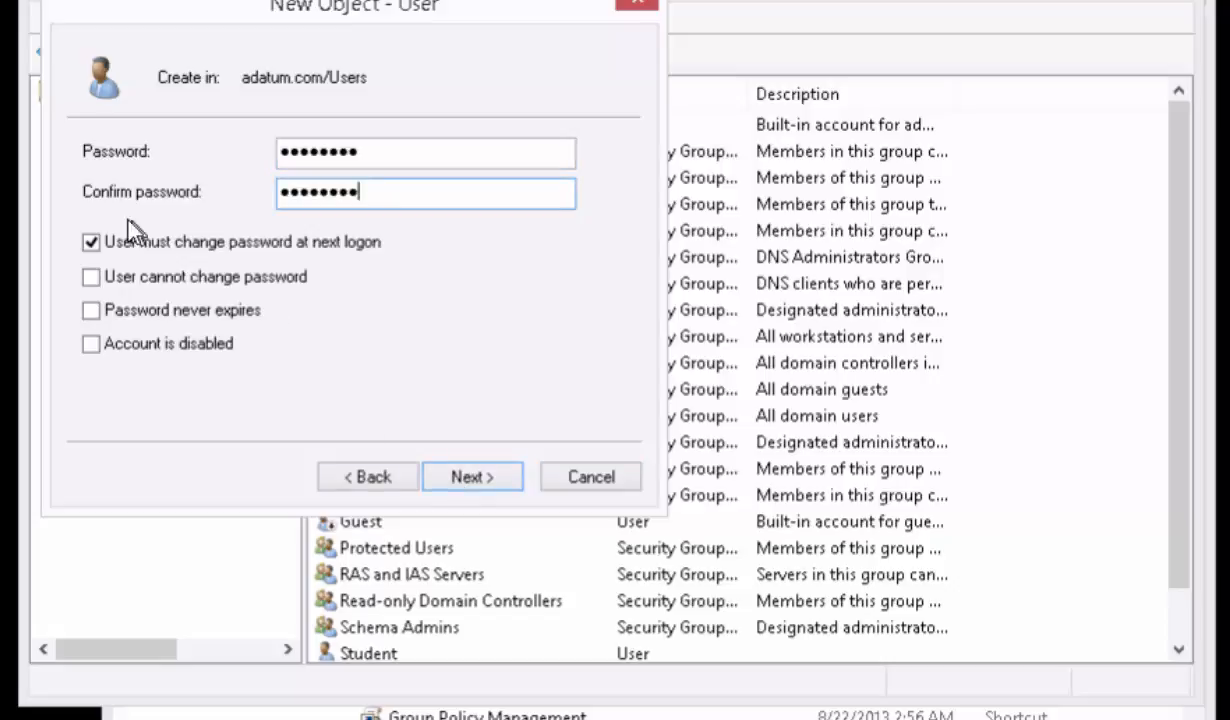
pyautogui.click(90, 241)
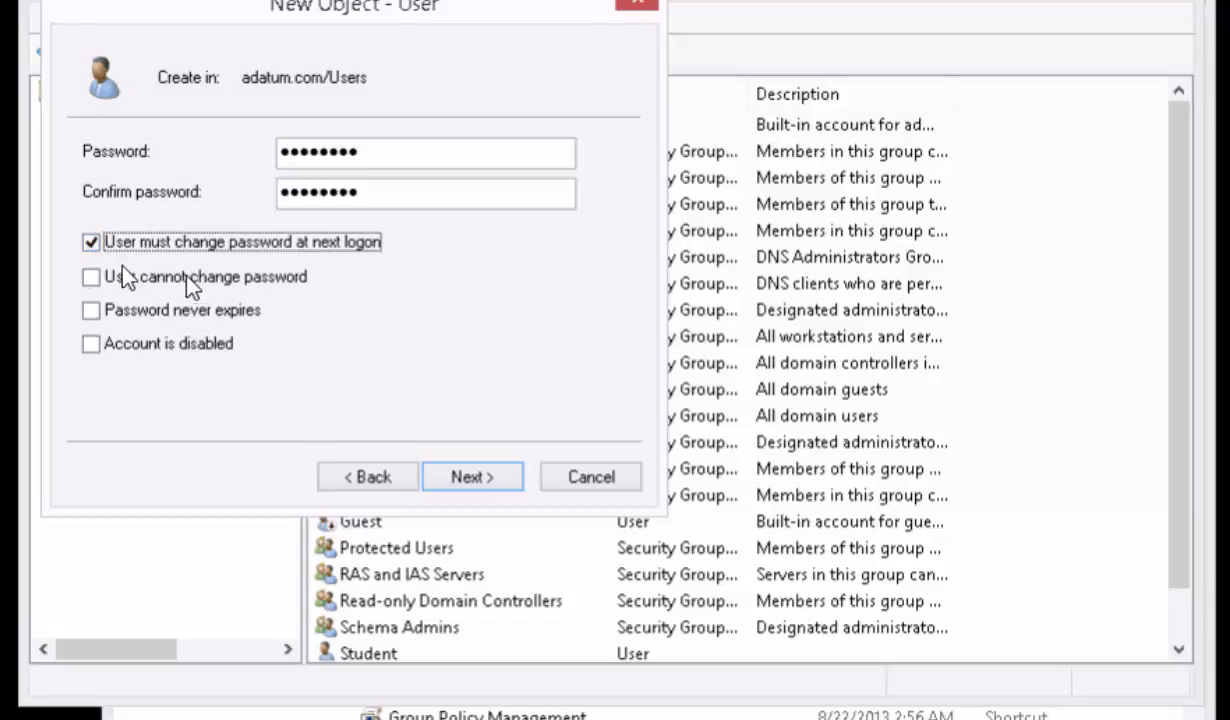
pyautogui.click(89, 243)
pyautogui.click(472, 478)
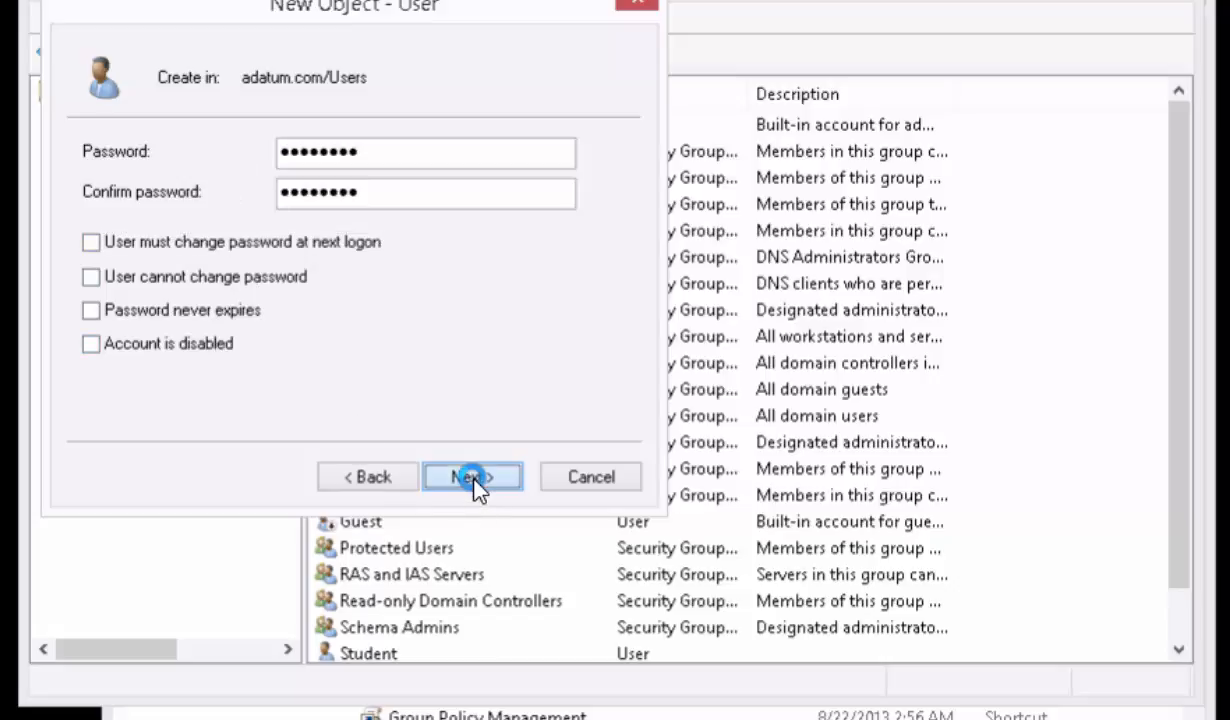
pyautogui.click(472, 477)
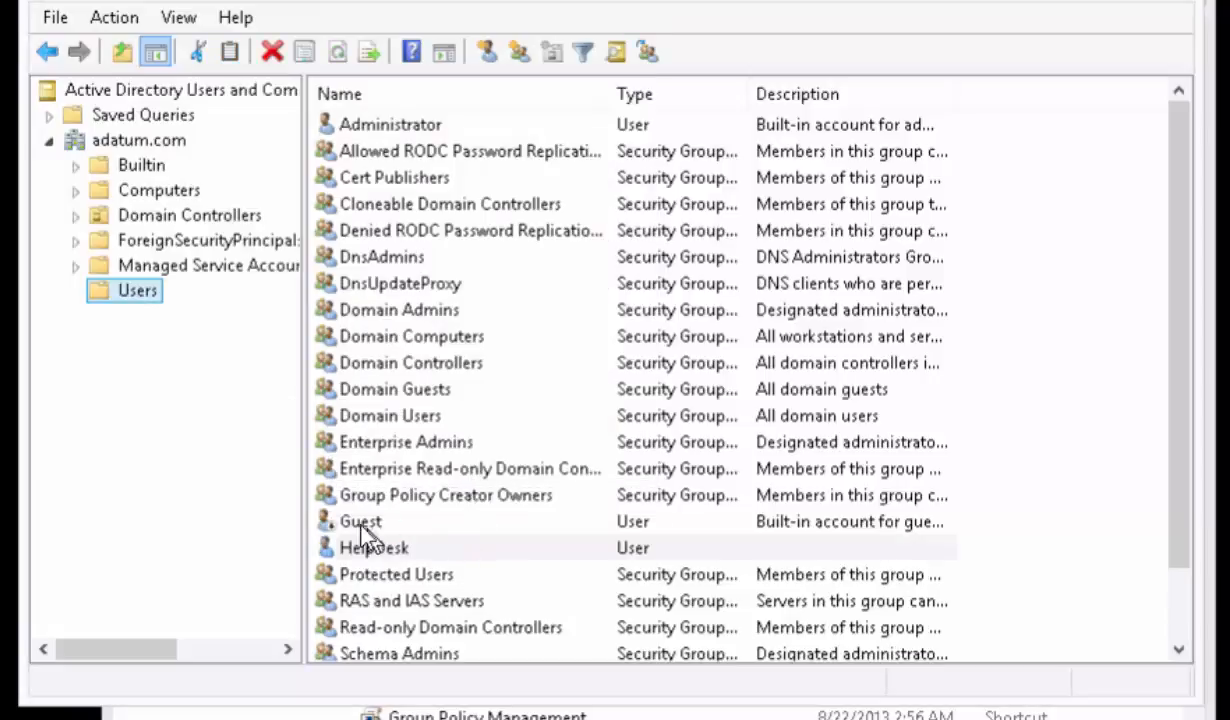
# - Create an organizational unit named IT Staff directly under adatum.com
pyautogui.rightClick(126, 140)
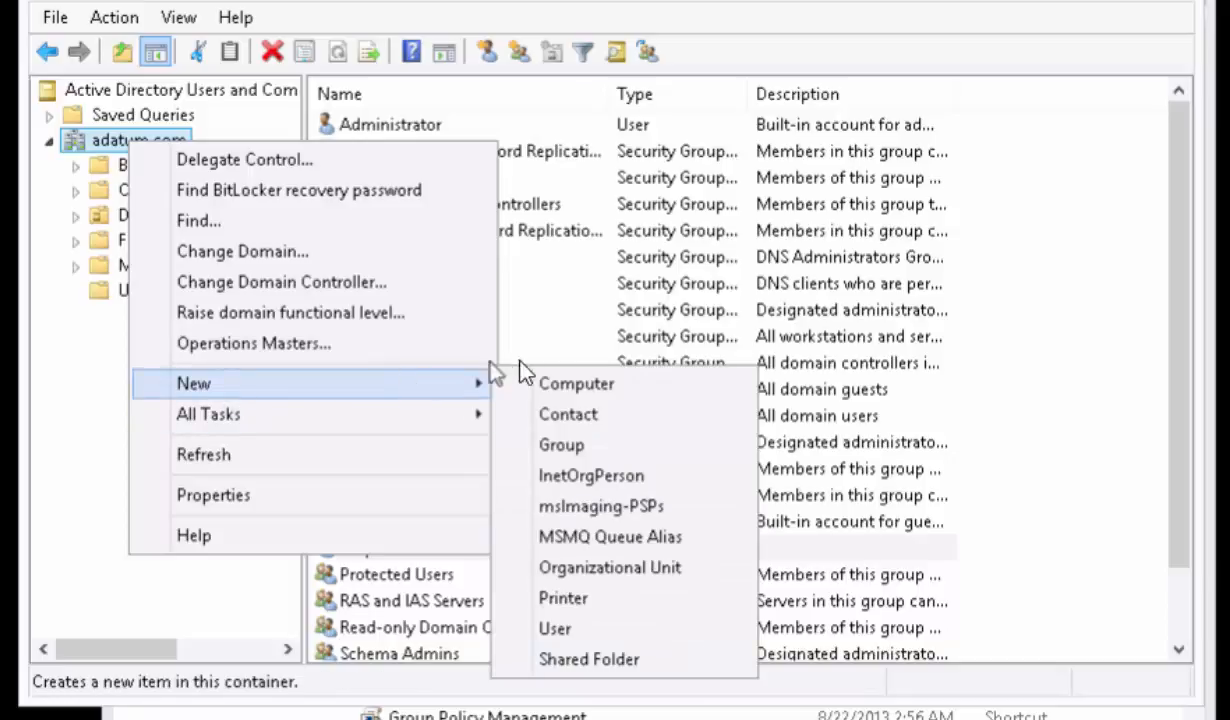
pyautogui.moveTo(453, 386)
pyautogui.click(610, 568)
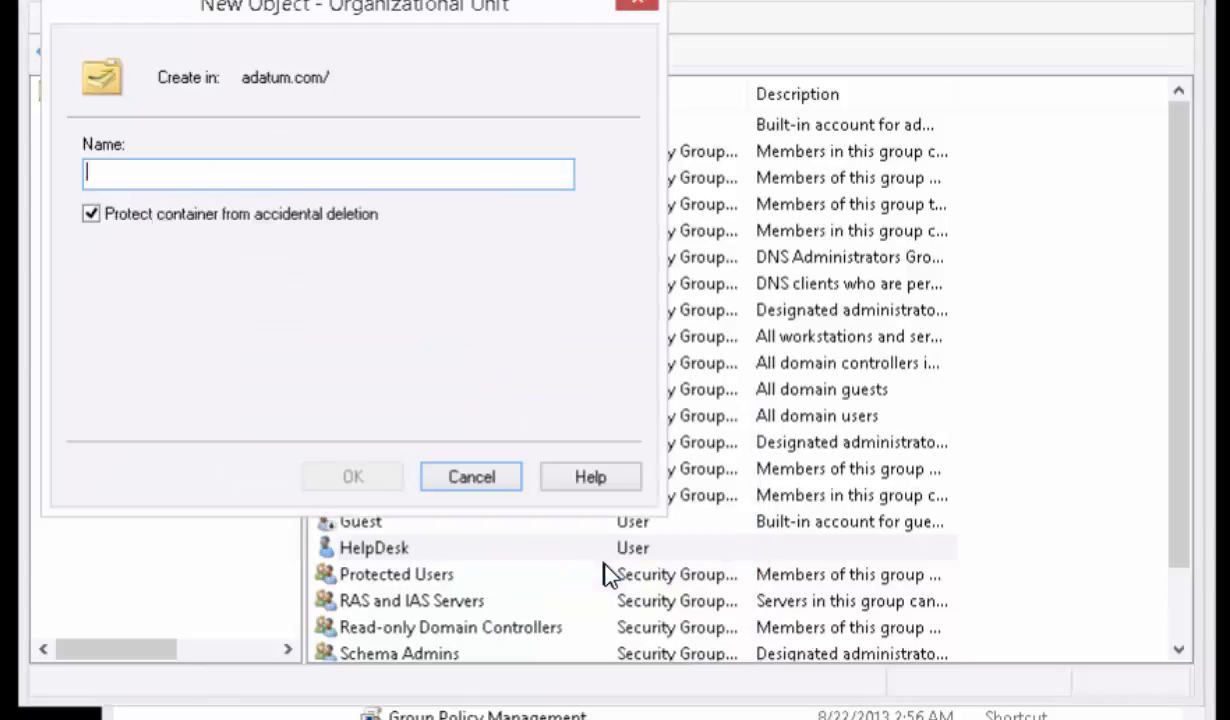
pyautogui.write('IT')
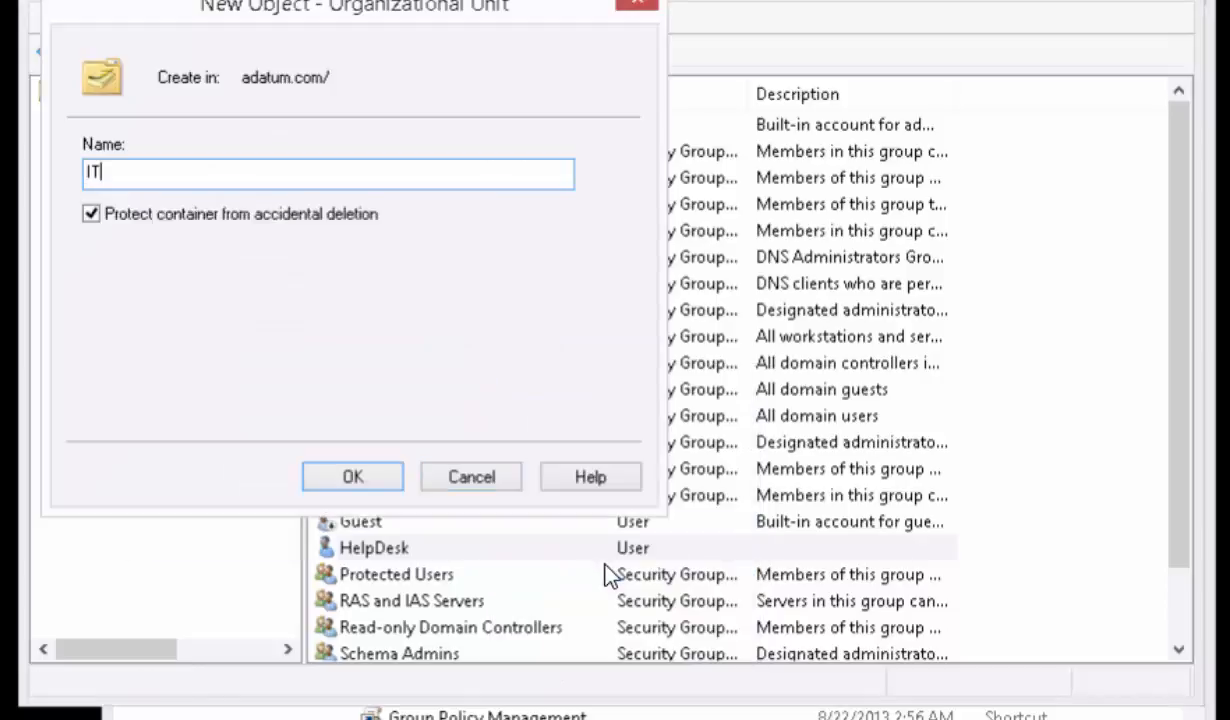
pyautogui.write(' Staff')
pyautogui.press('Return')
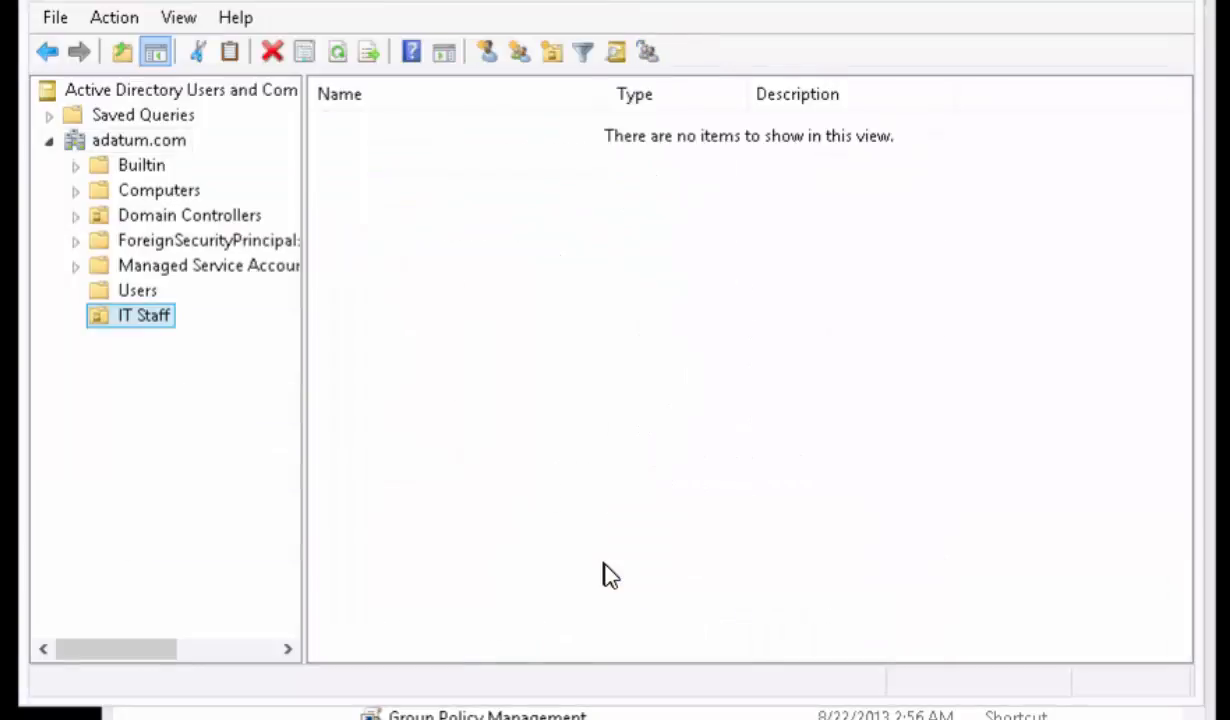
# - Move the HelpDesk user from the Users container into the IT Staff organizational unit, accept the move, and show the contents of IT Staff
pyautogui.click(130, 290)
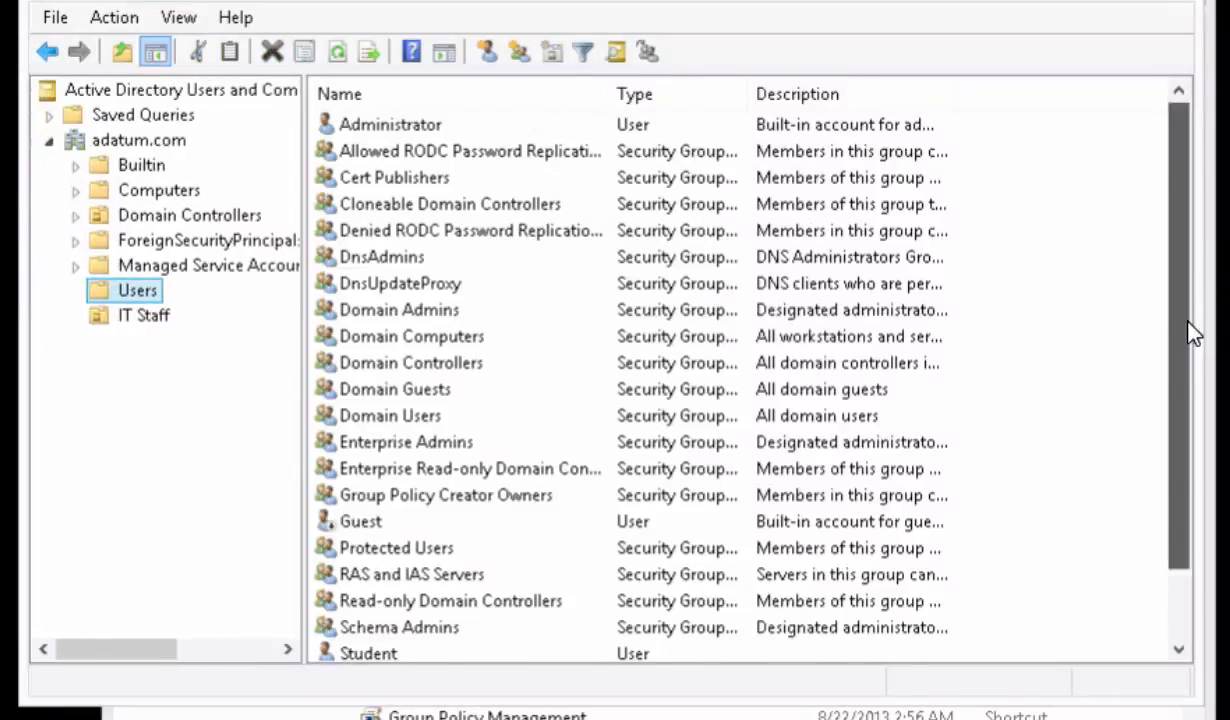
pyautogui.scroll(-2, 1187, 334)
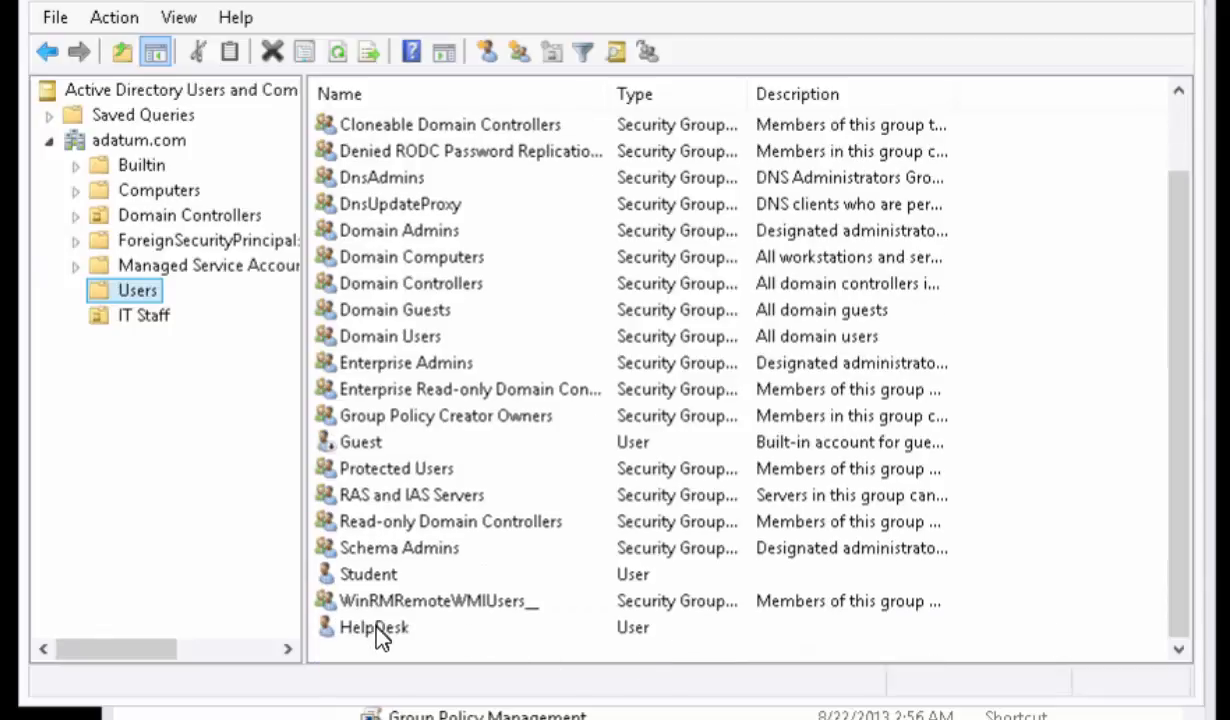
pyautogui.moveTo(376, 628); pyautogui.dragTo(120, 316)
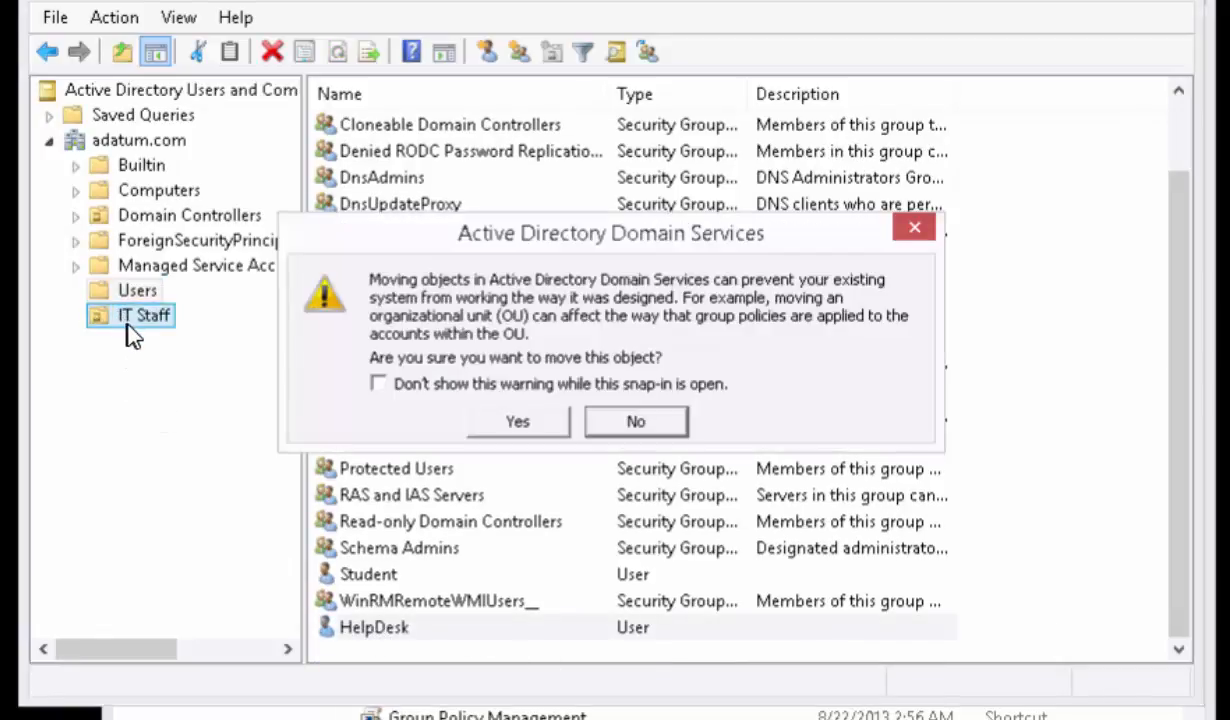
pyautogui.click(512, 422)
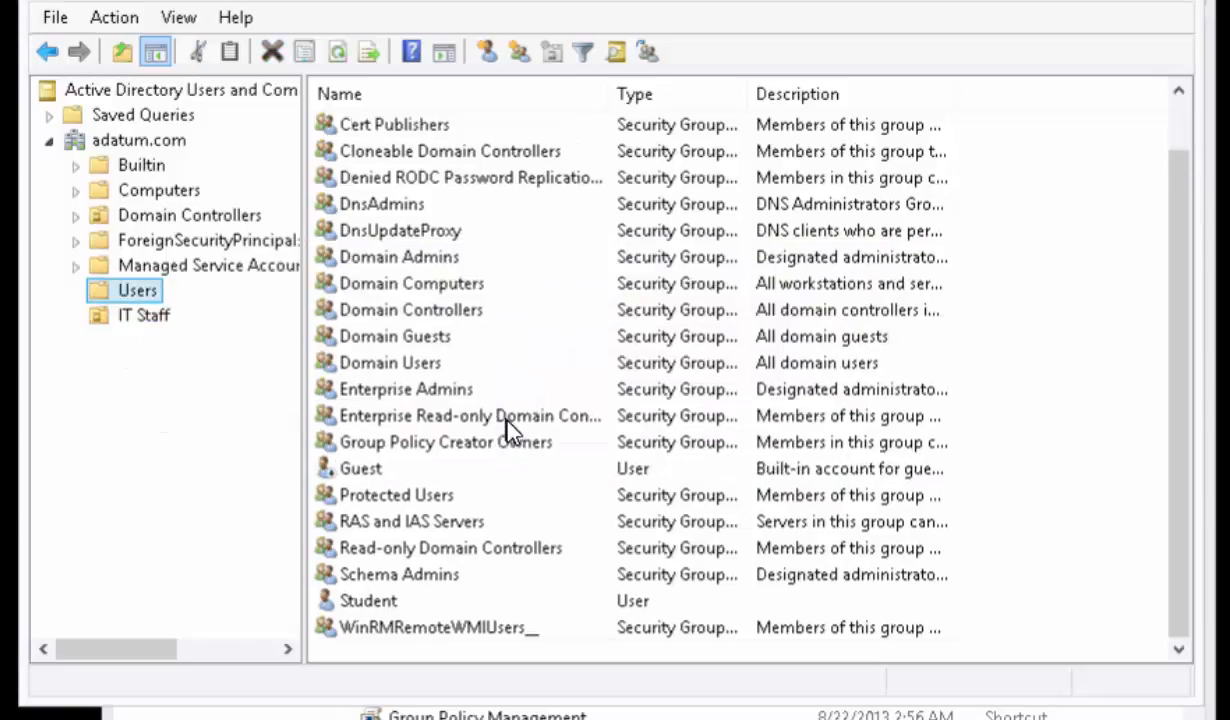
pyautogui.click(128, 316)
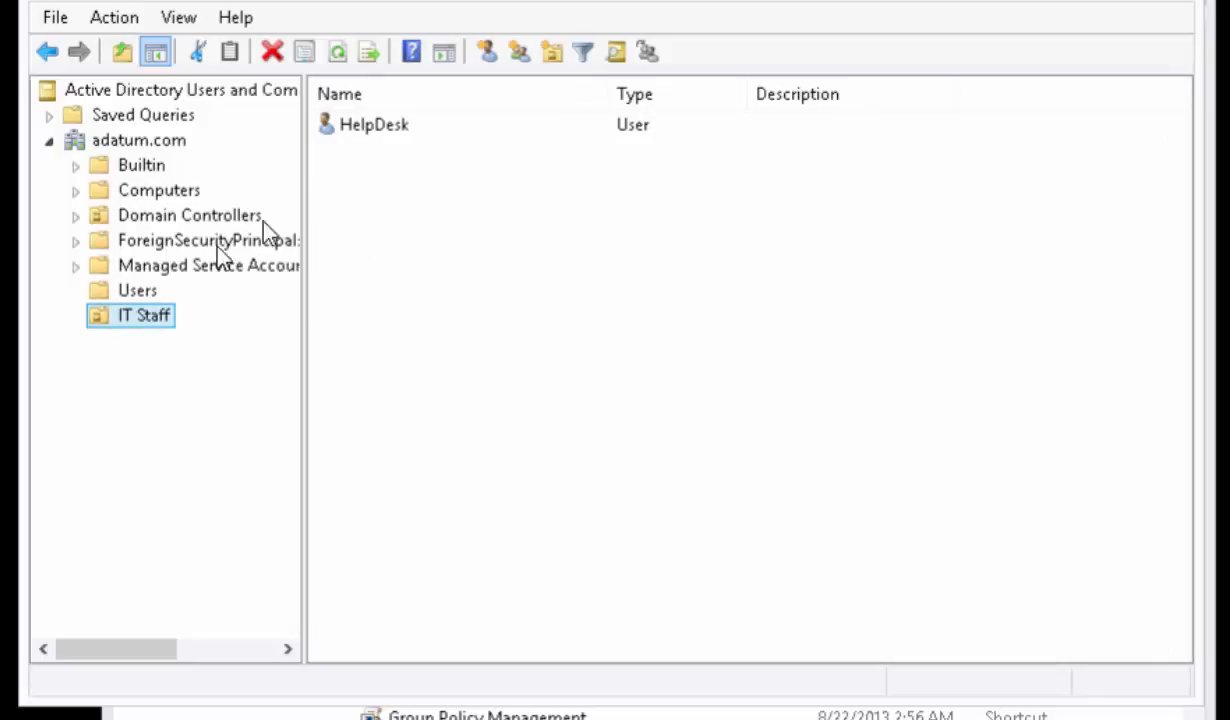
# - Create a new user in IT Staff with first name ITManager and logon name ITManager
pyautogui.rightClick(160, 316)
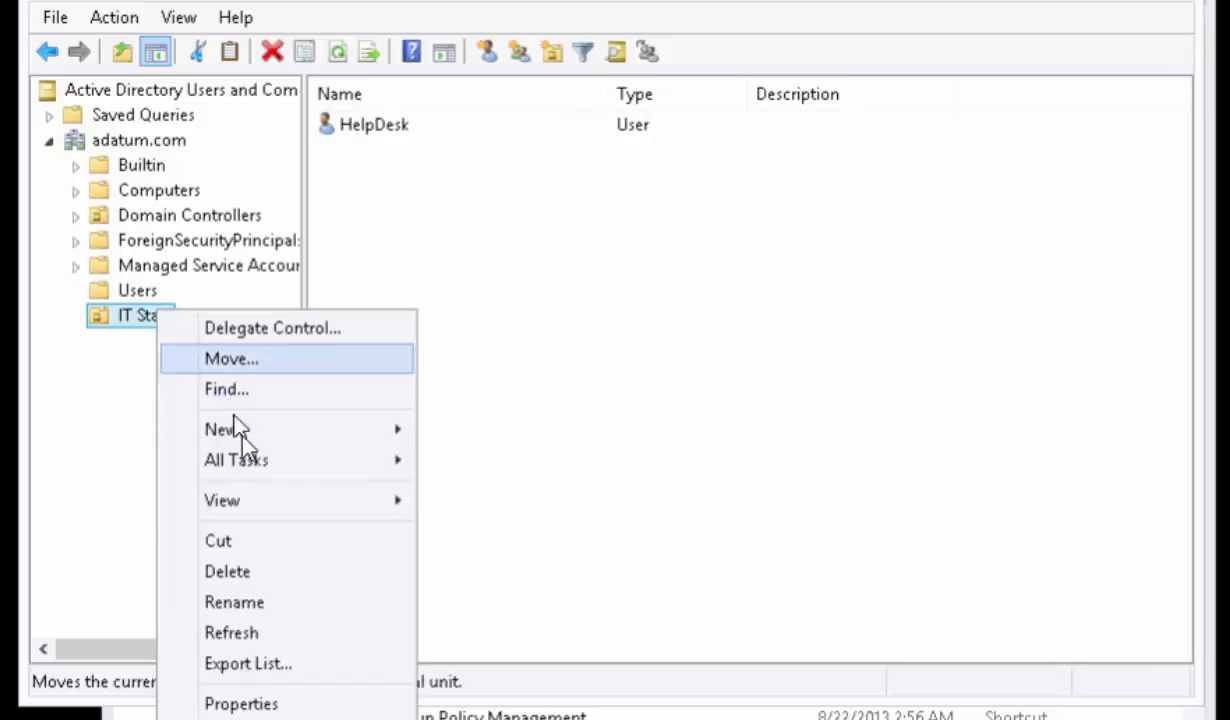
pyautogui.moveTo(245, 440)
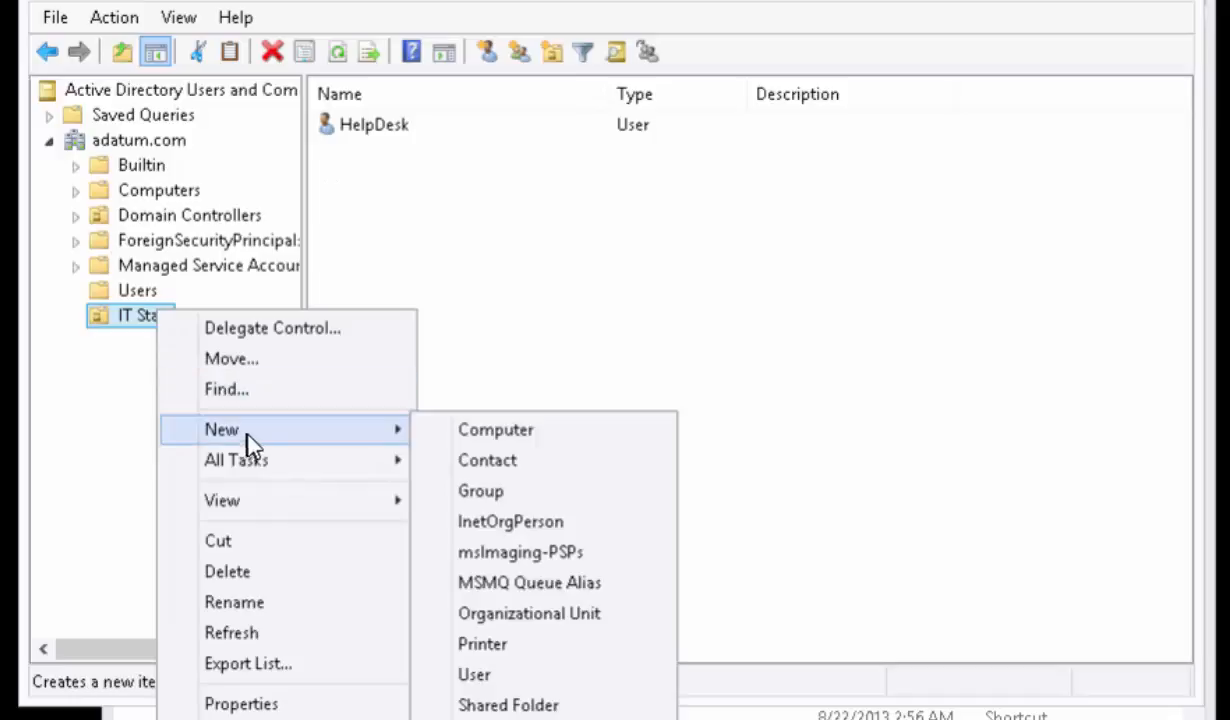
pyautogui.click(511, 676)
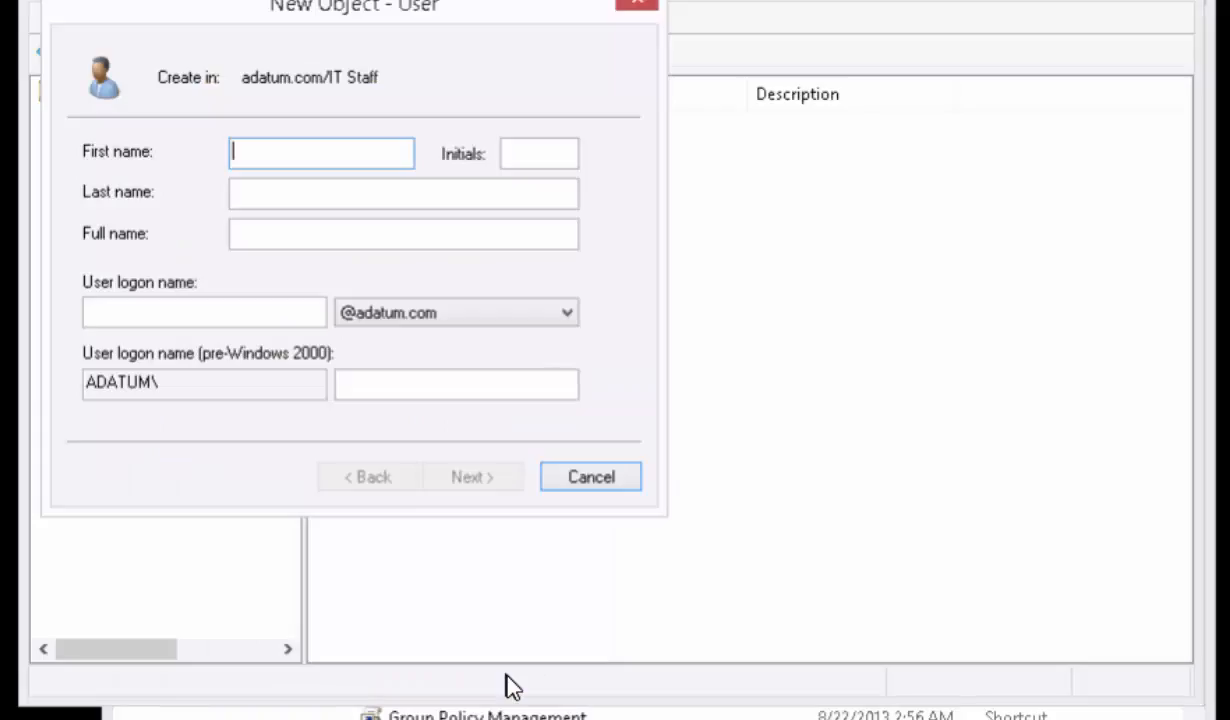
pyautogui.write('ITManager')
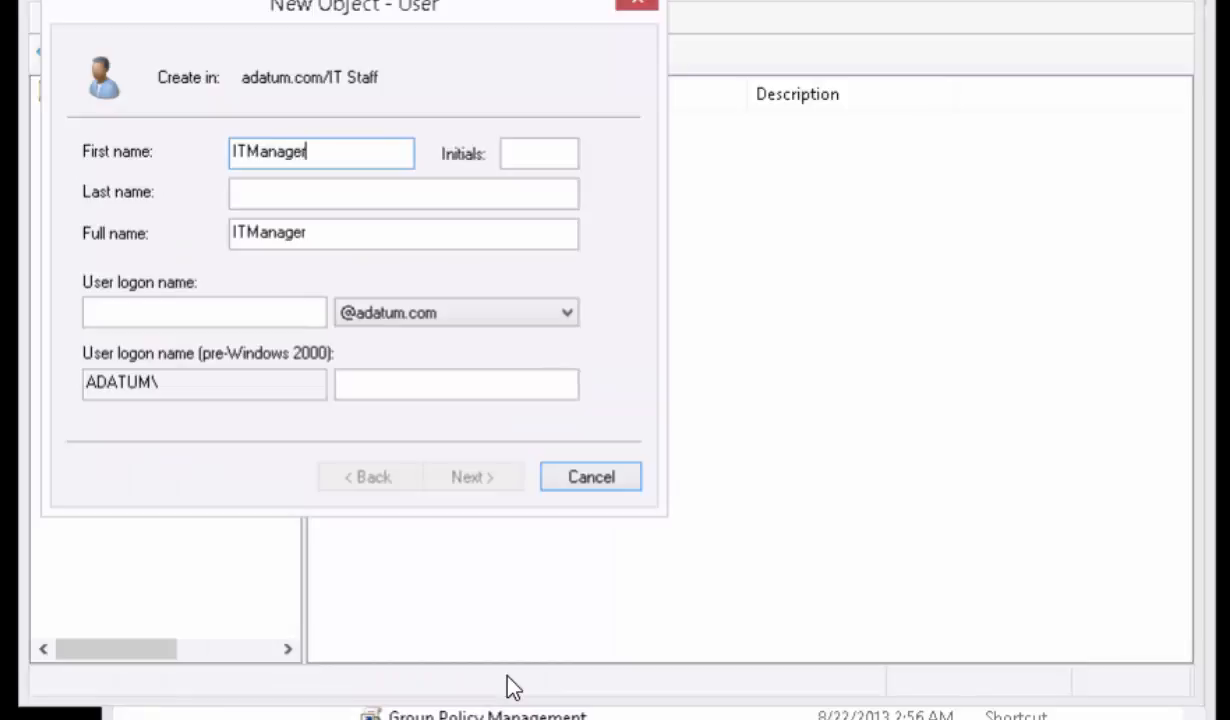
pyautogui.click(167, 310)
pyautogui.write('ITManag')
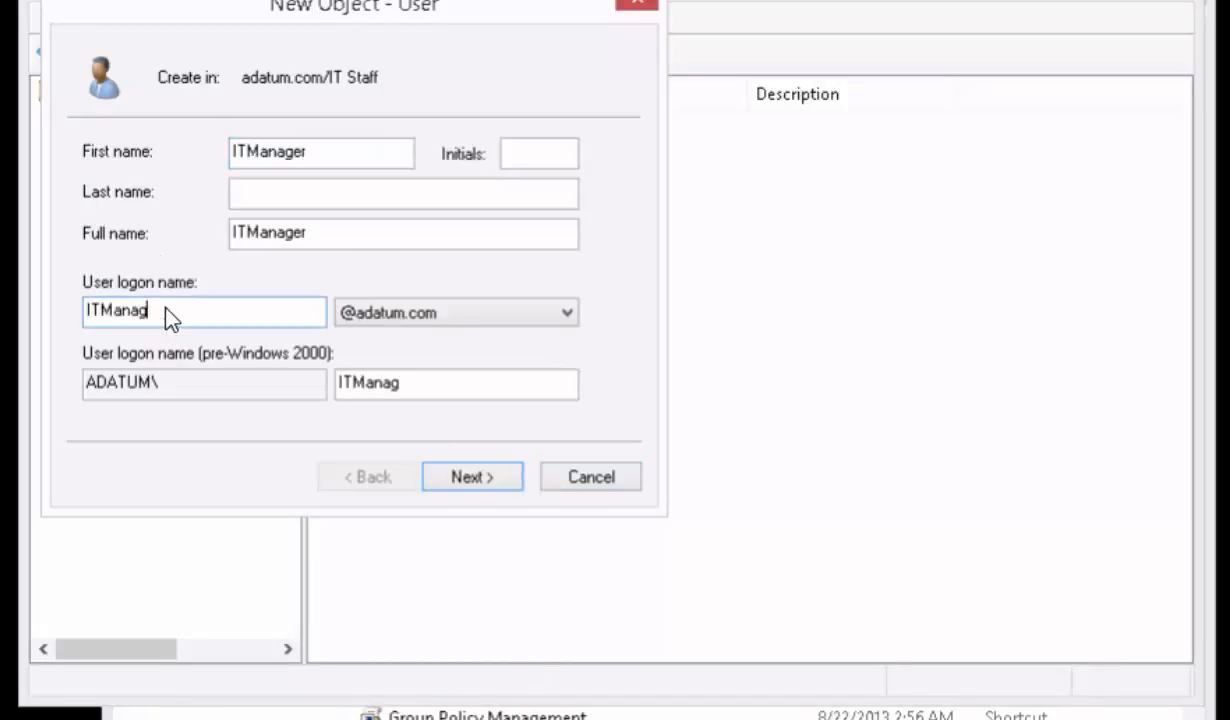
pyautogui.write('er')
pyautogui.click(458, 478)
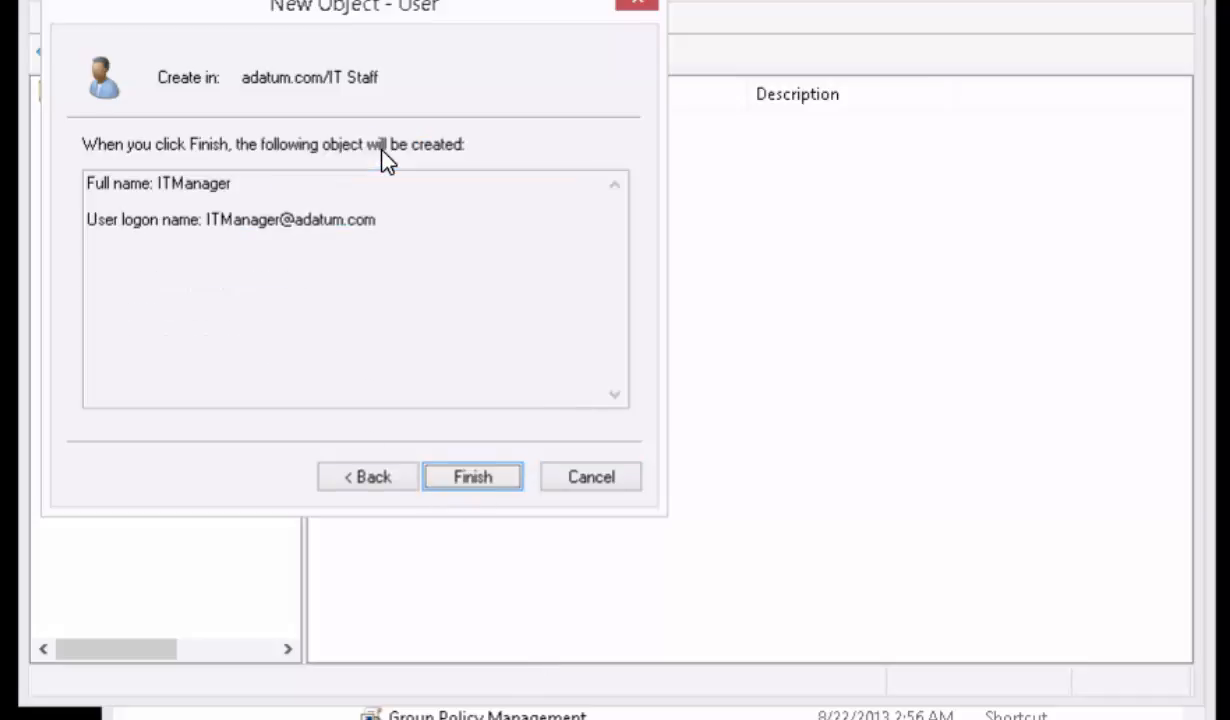
pyautogui.click(476, 481)
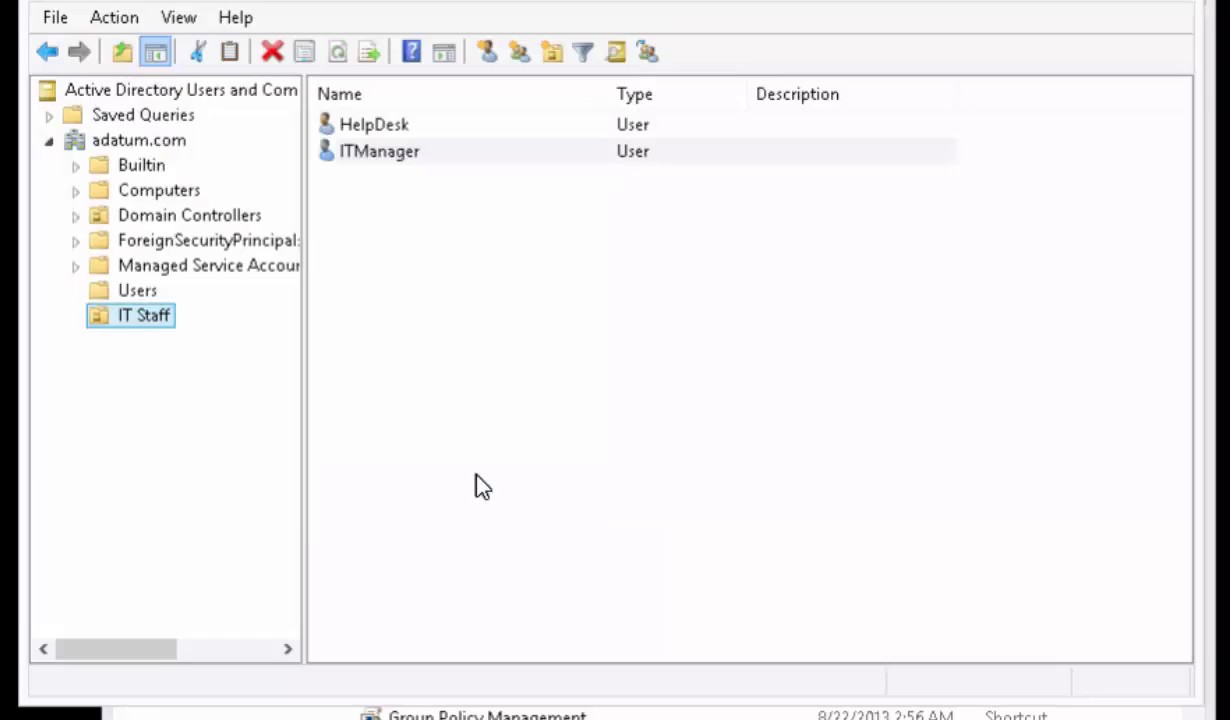
# - Create a global security group named Technicians in the IT Staff organizational unit
pyautogui.click(417, 155)
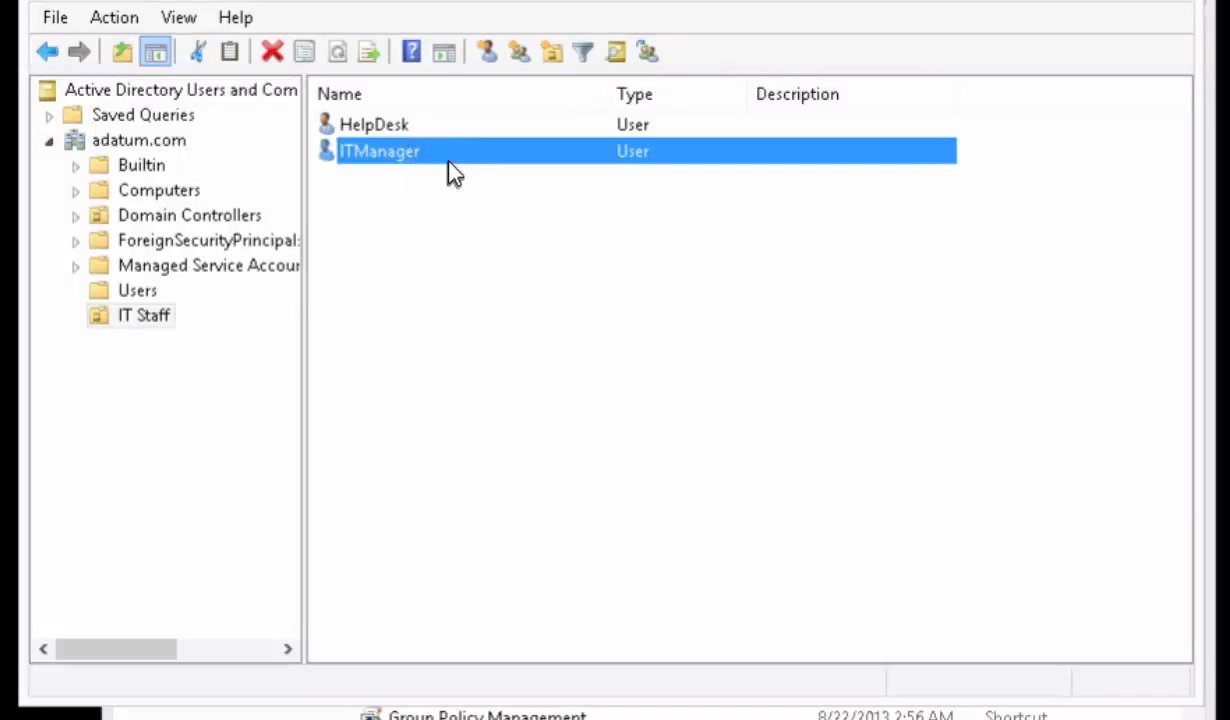
pyautogui.click(150, 318)
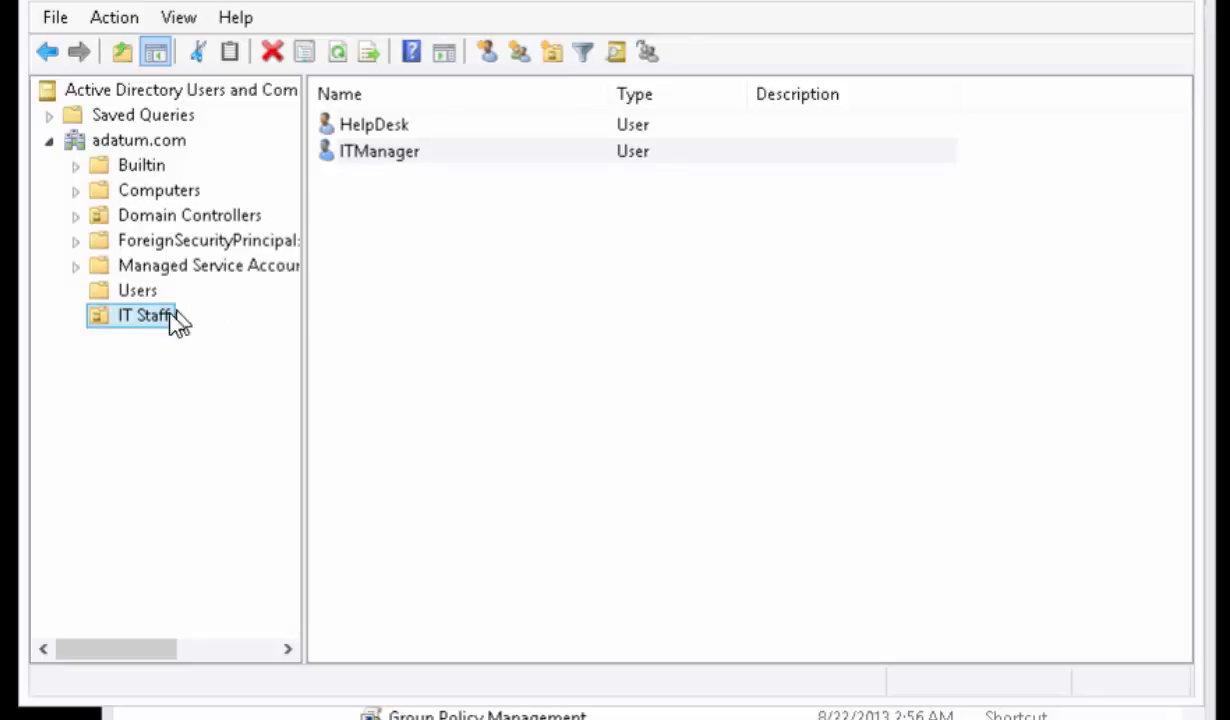
pyautogui.rightClick(156, 318)
pyautogui.moveTo(228, 436)
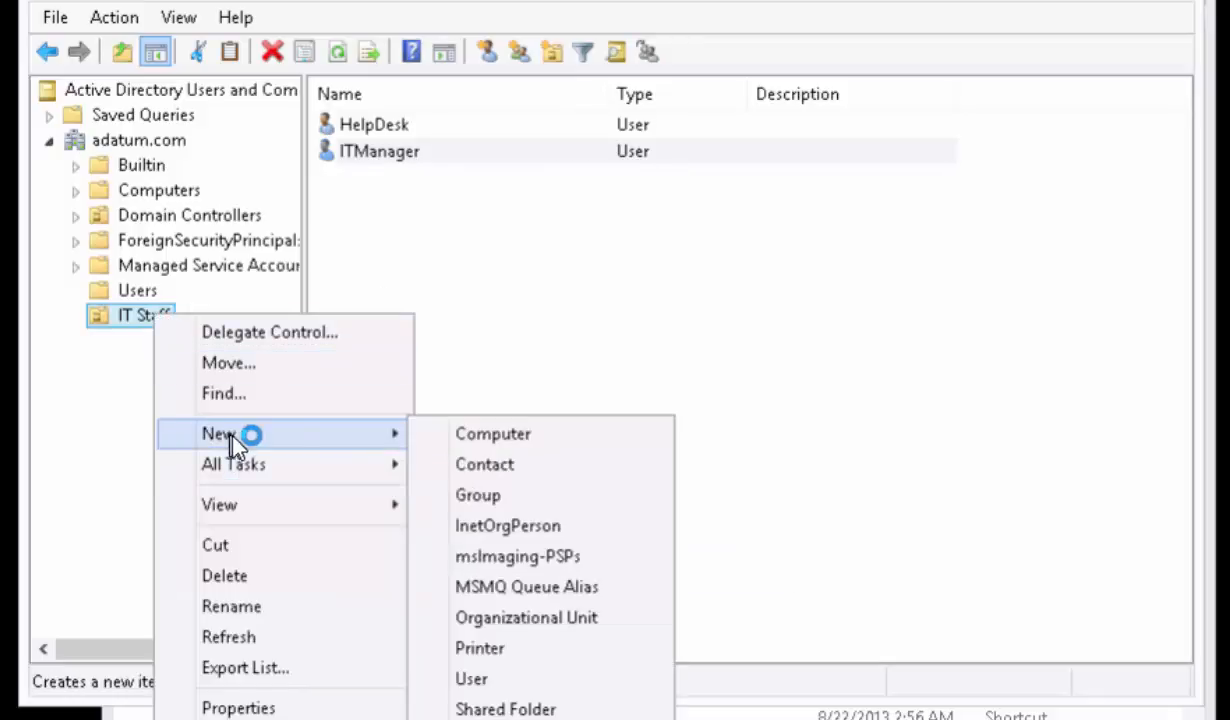
pyautogui.click(508, 500)
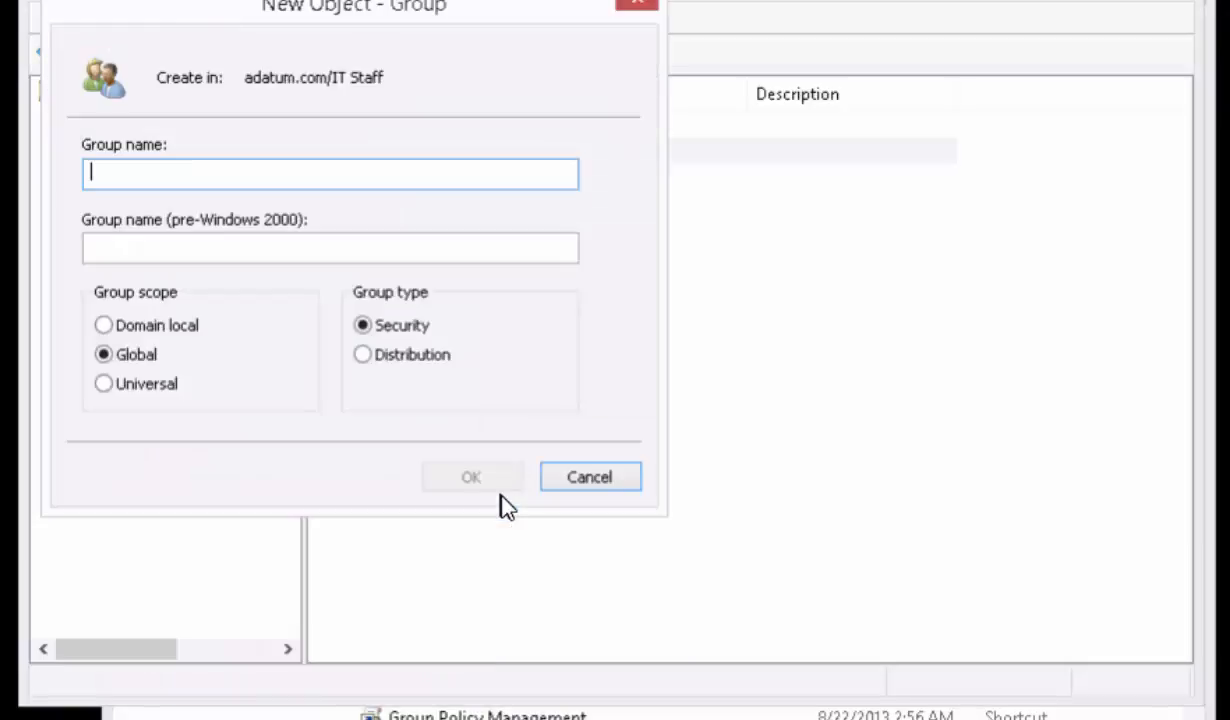
pyautogui.write('Tech')
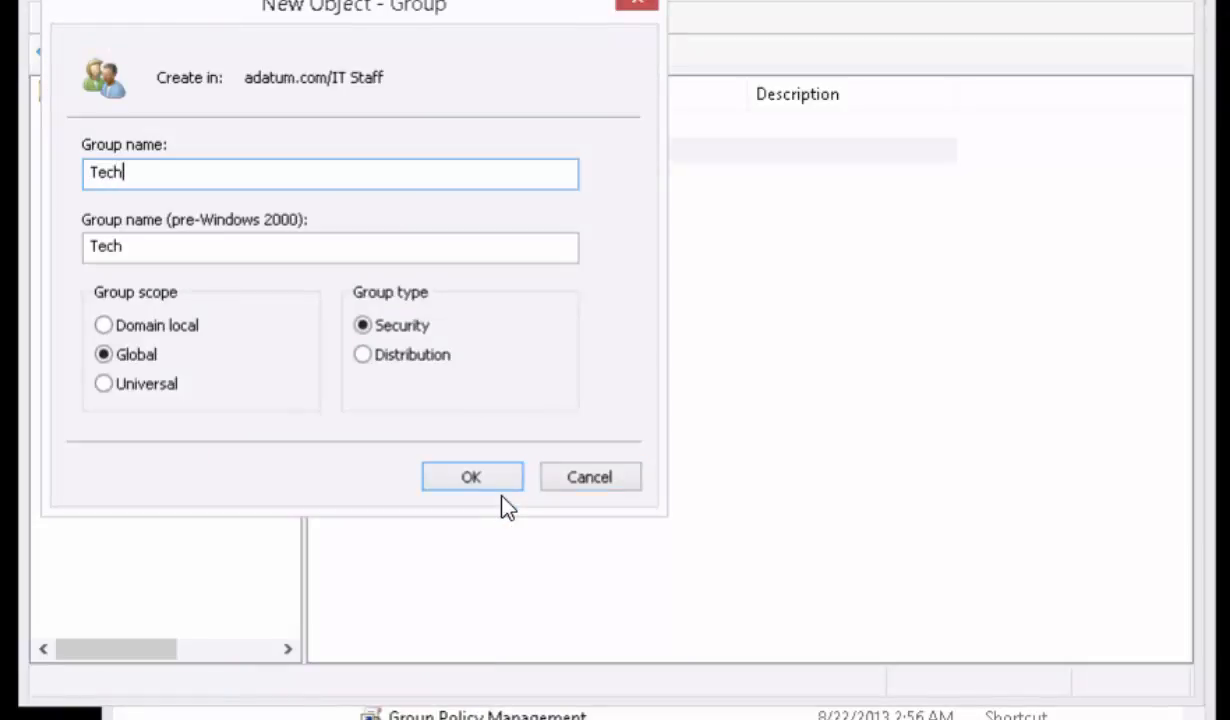
pyautogui.write('nicians')
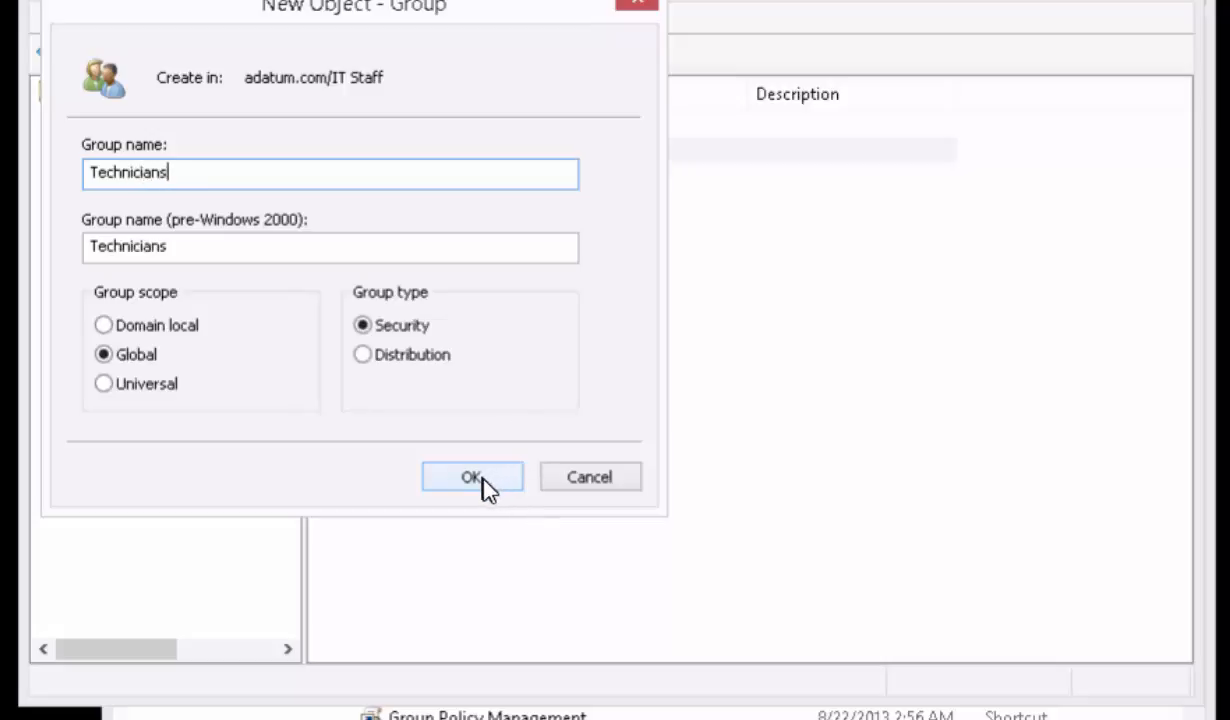
pyautogui.click(470, 478)
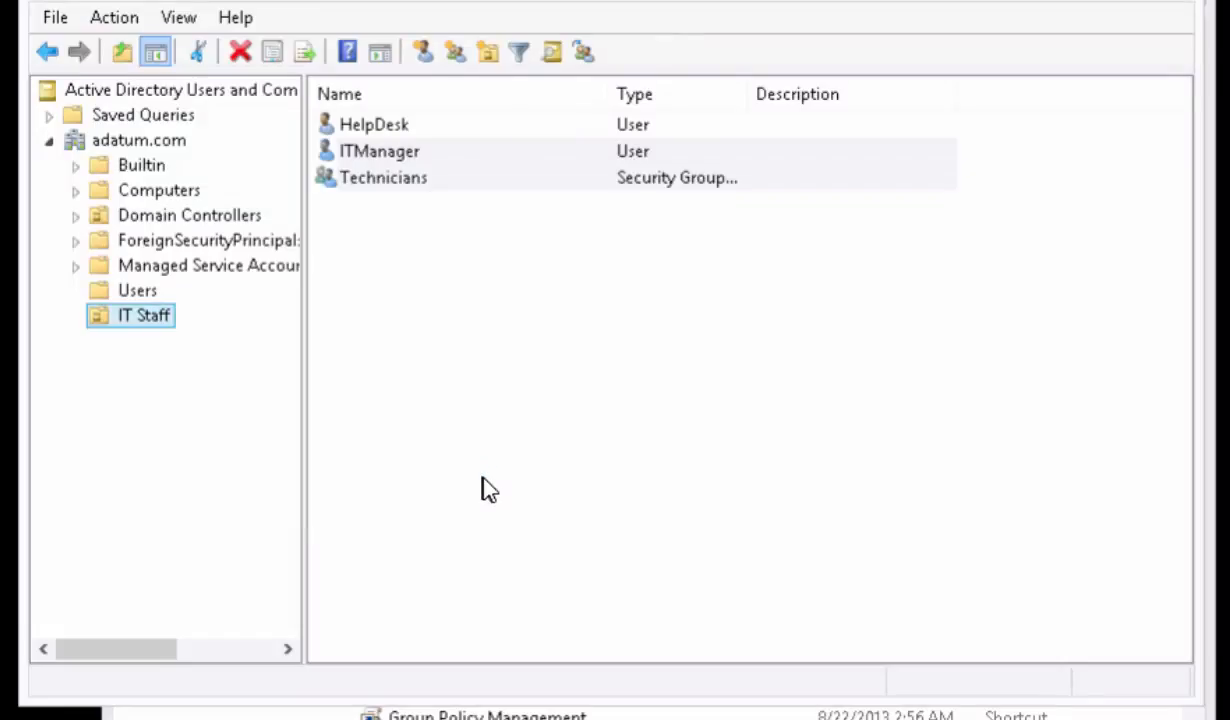
# - Add the HelpDesk user as a member of the Technicians group and save the group's properties
pyautogui.doubleClick(430, 183)
pyautogui.click(466, 86)
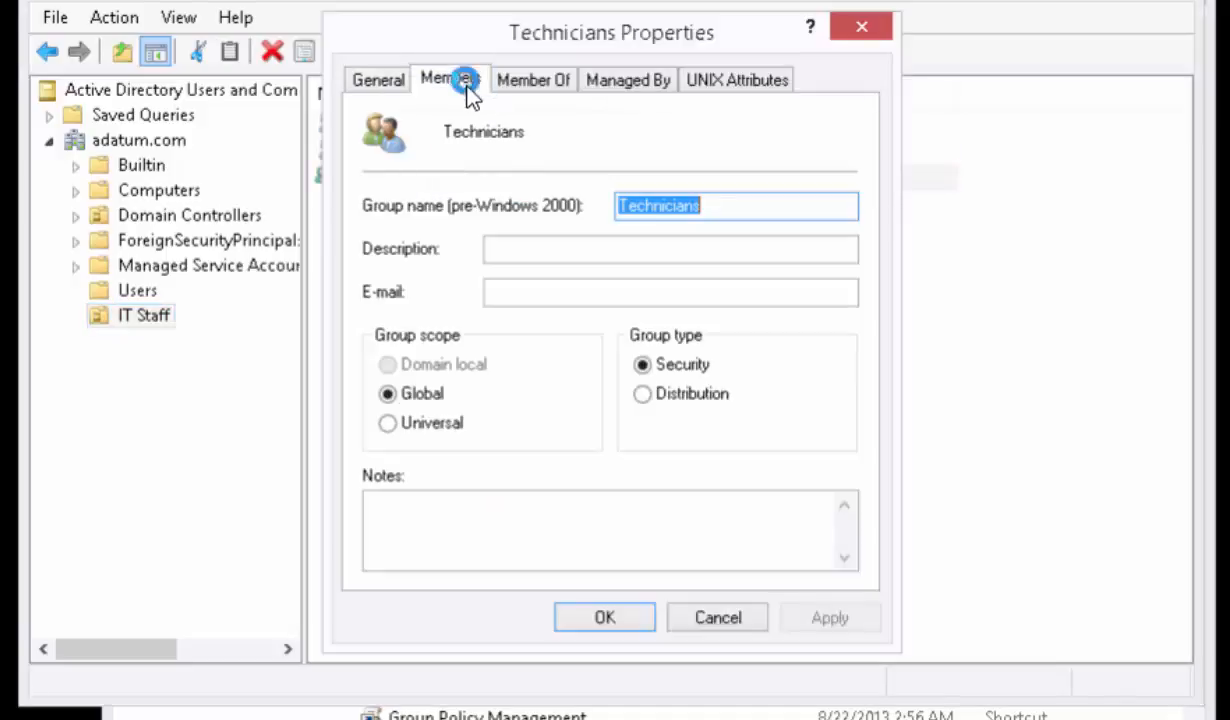
pyautogui.click(416, 545)
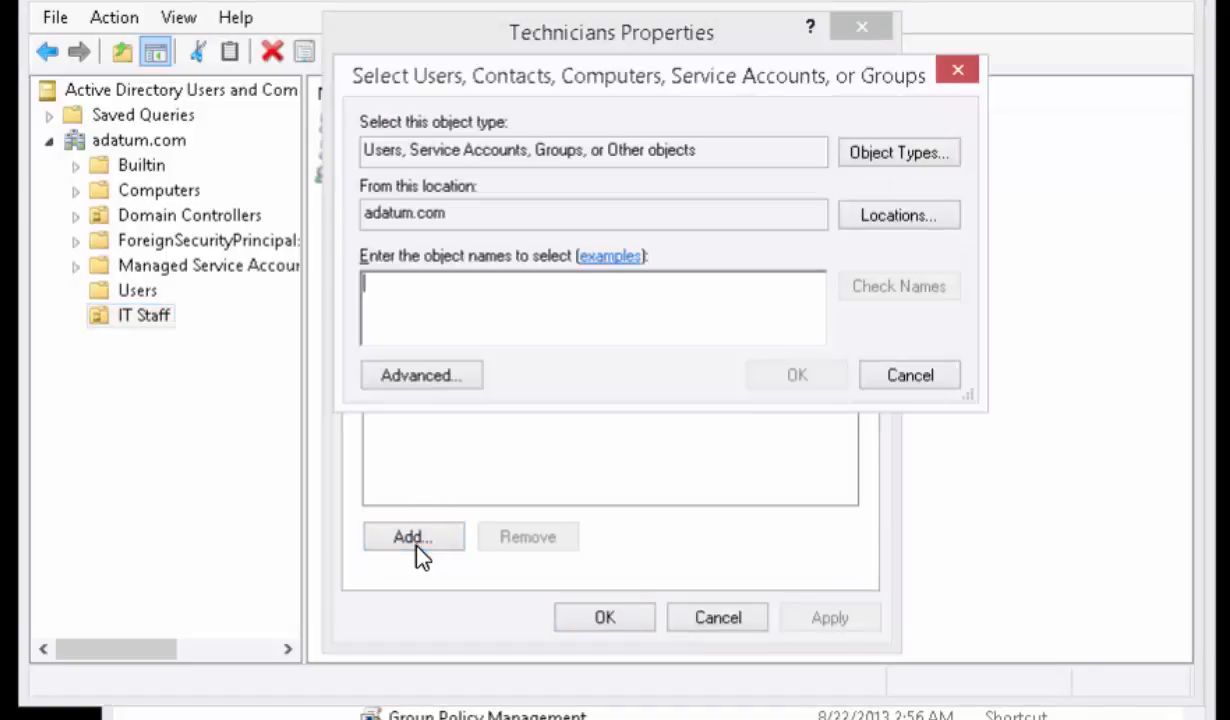
pyautogui.write('helpdesk')
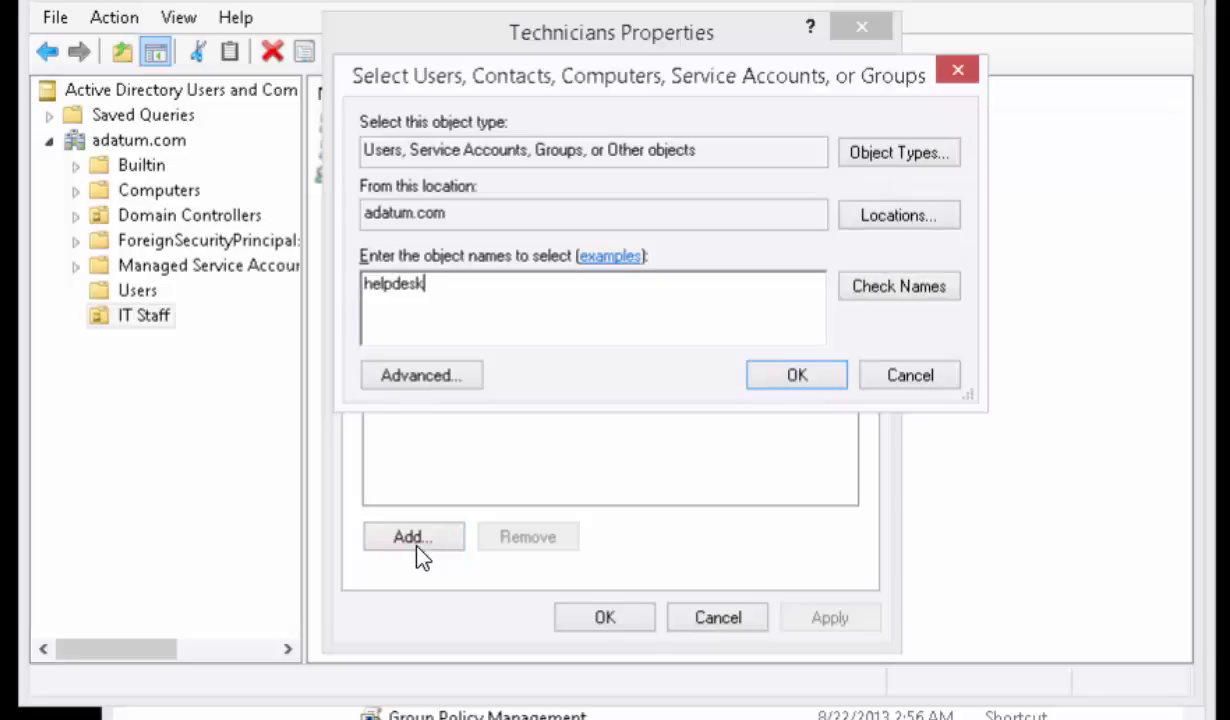
pyautogui.click(872, 294)
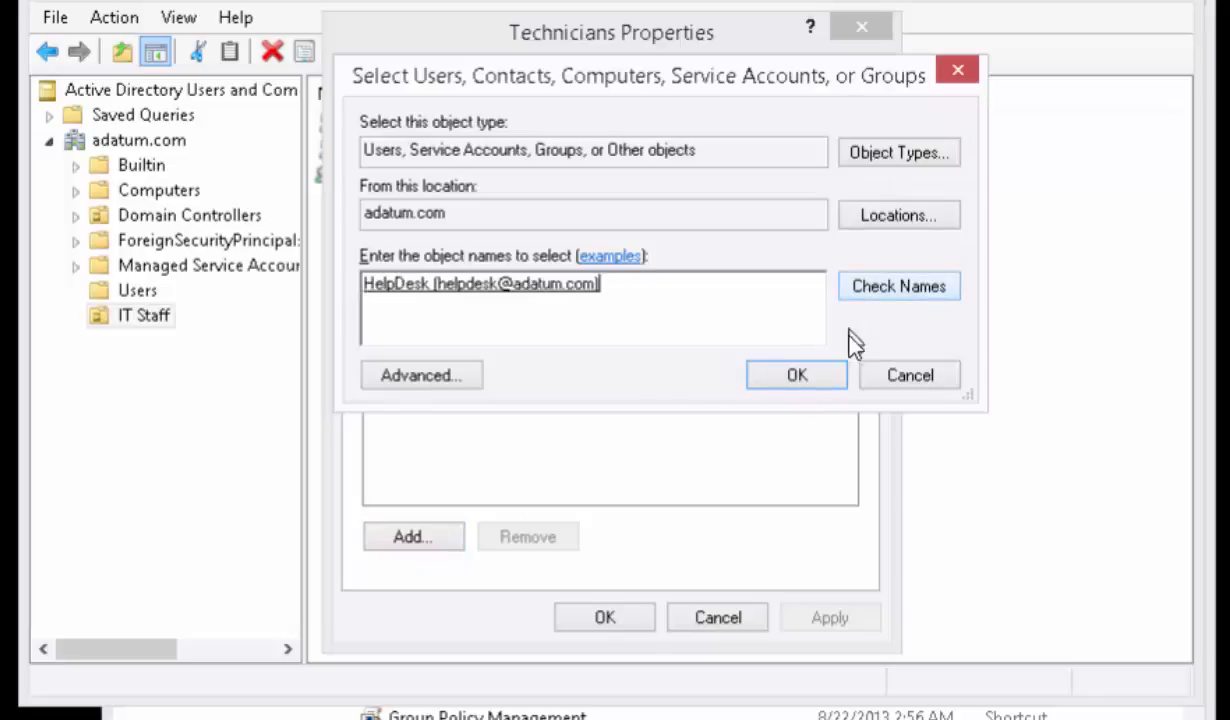
pyautogui.click(831, 382)
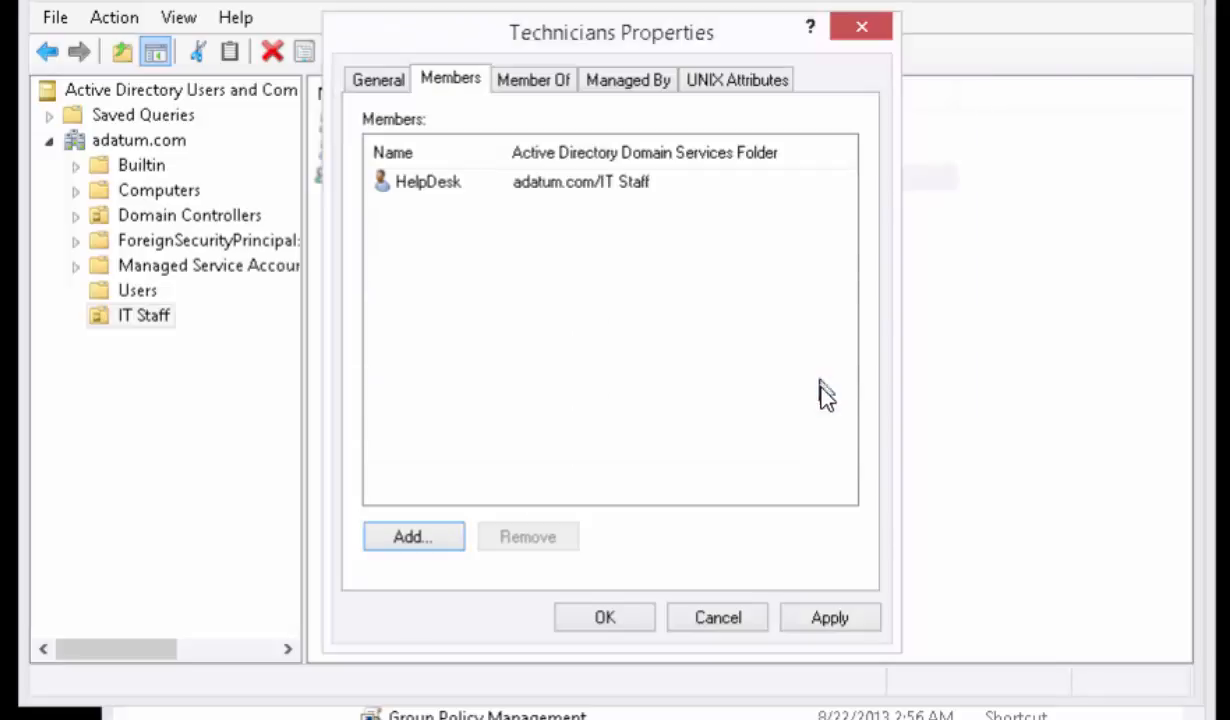
pyautogui.click(624, 618)
# - Create a global security group named ITManagers in the IT Staff organizational unit
pyautogui.rightClick(381, 224)
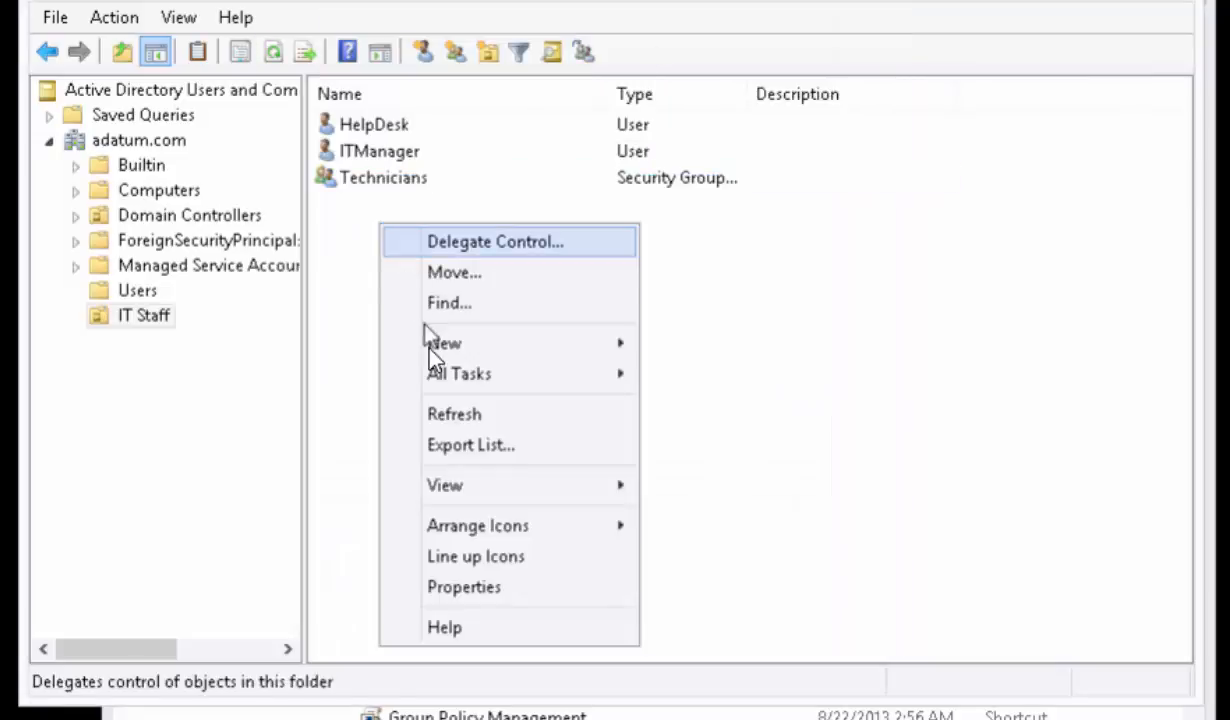
pyautogui.click(577, 370)
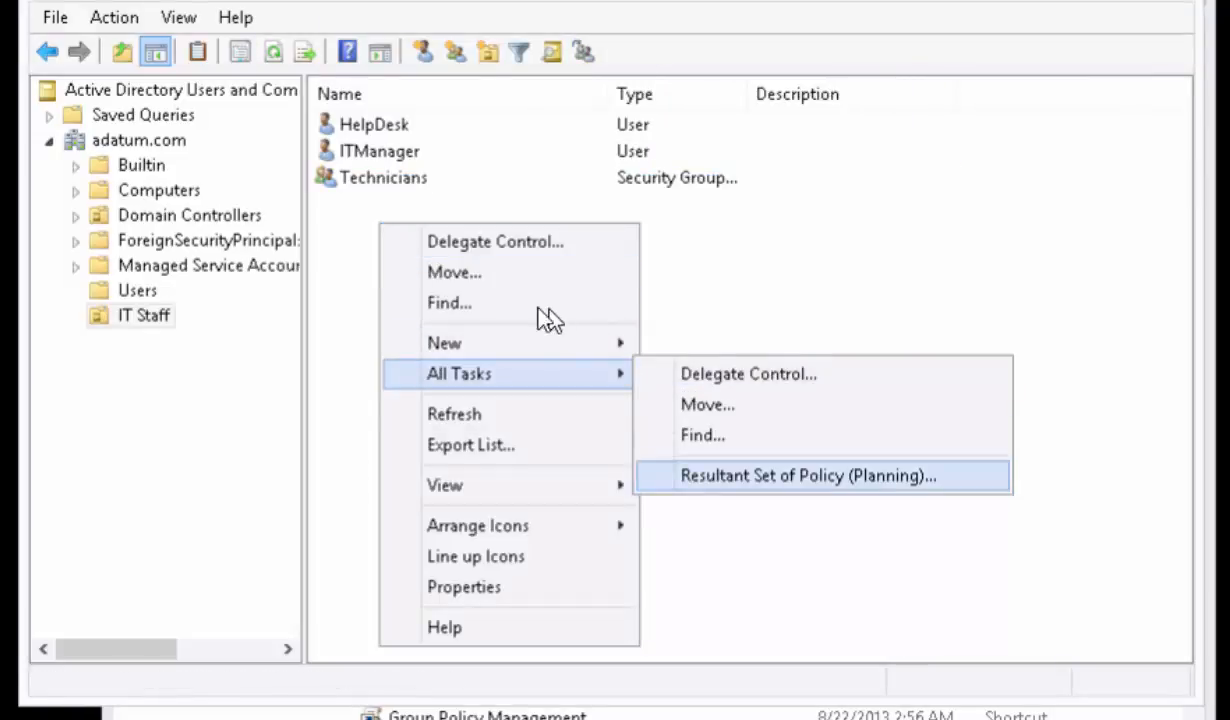
pyautogui.moveTo(601, 350)
pyautogui.click(688, 410)
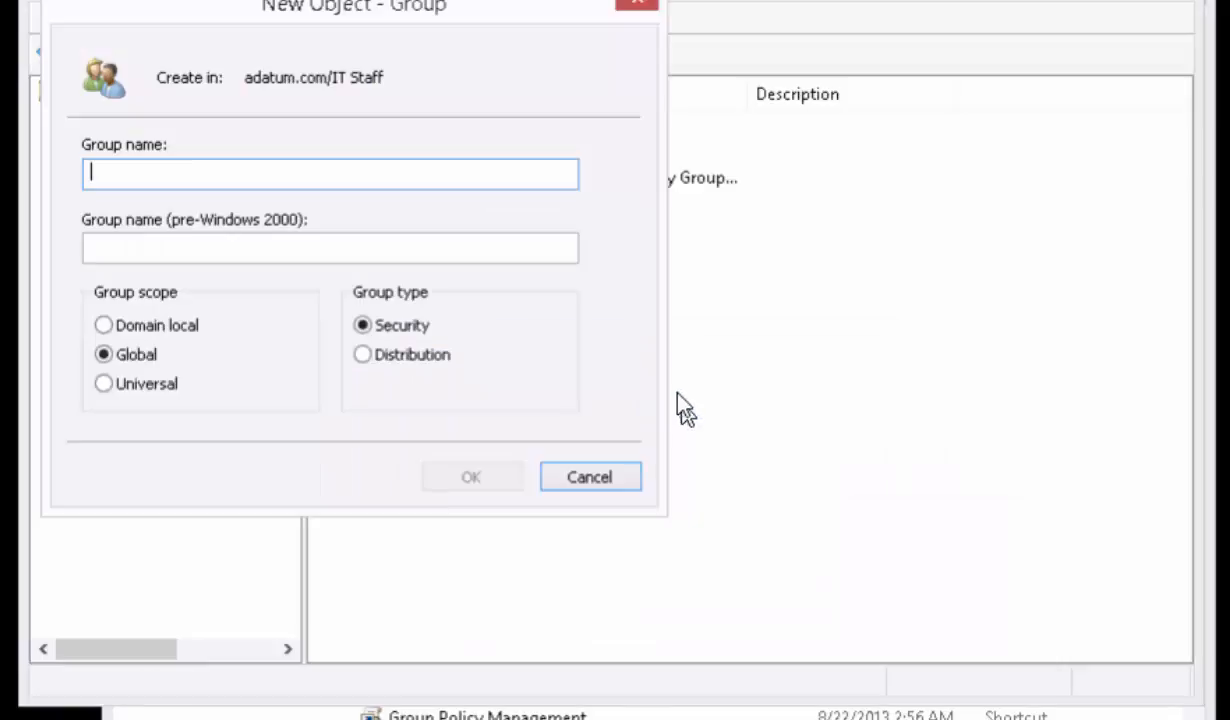
pyautogui.write('ITM')
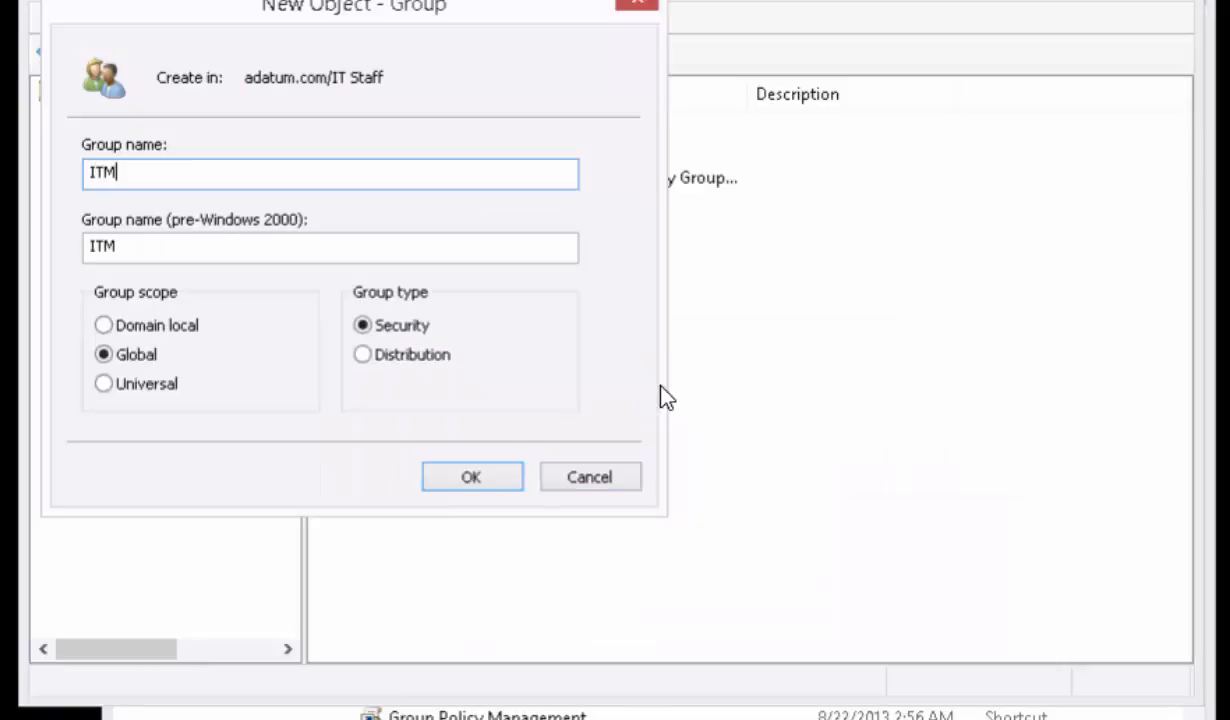
pyautogui.write('anagers')
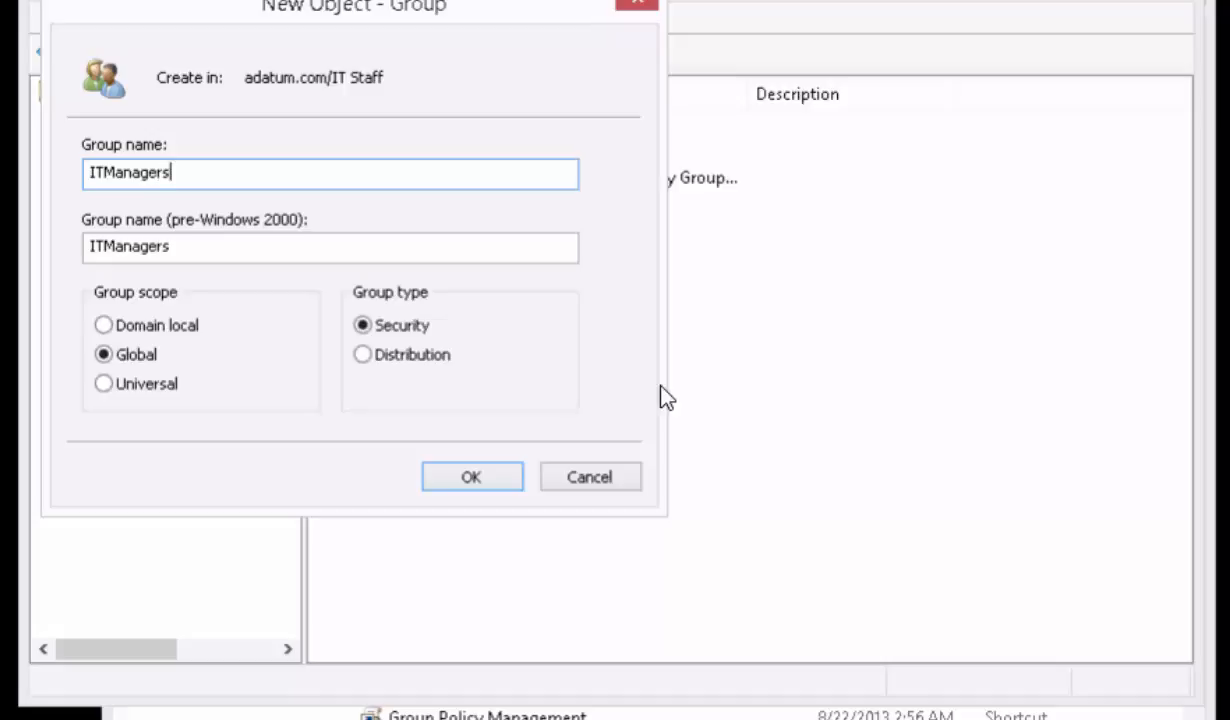
pyautogui.press('Return')
pyautogui.doubleClick(399, 189)
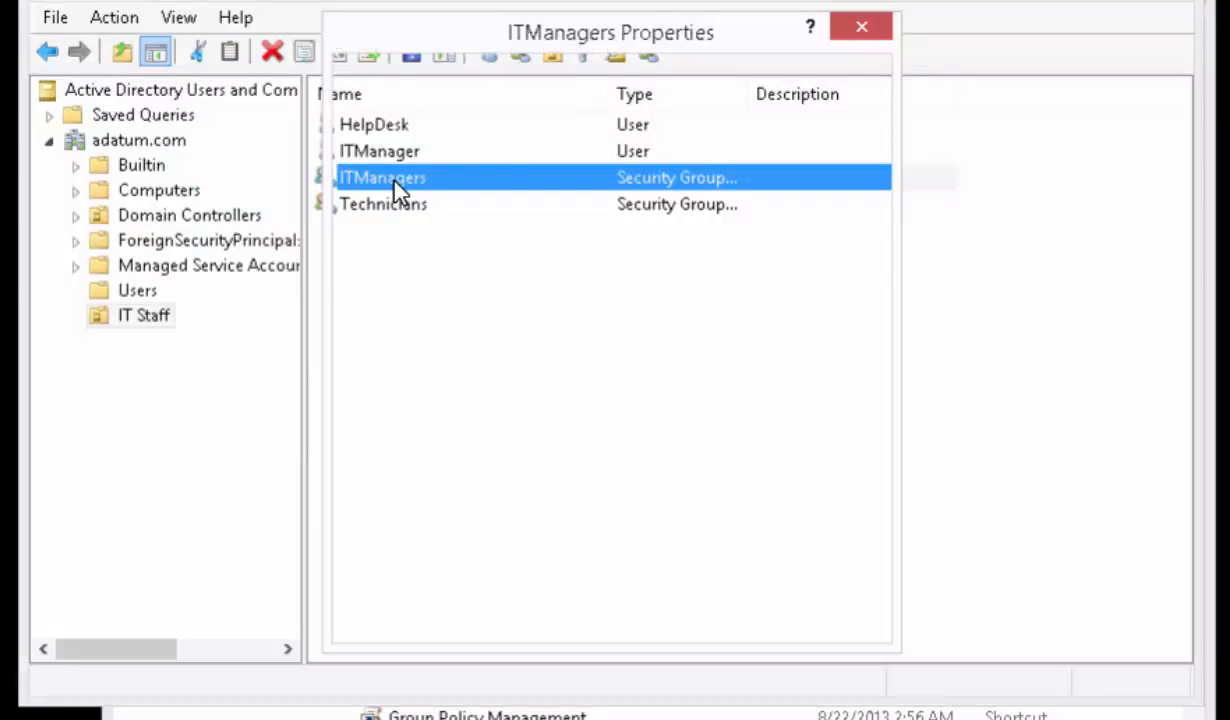
pyautogui.click(455, 82)
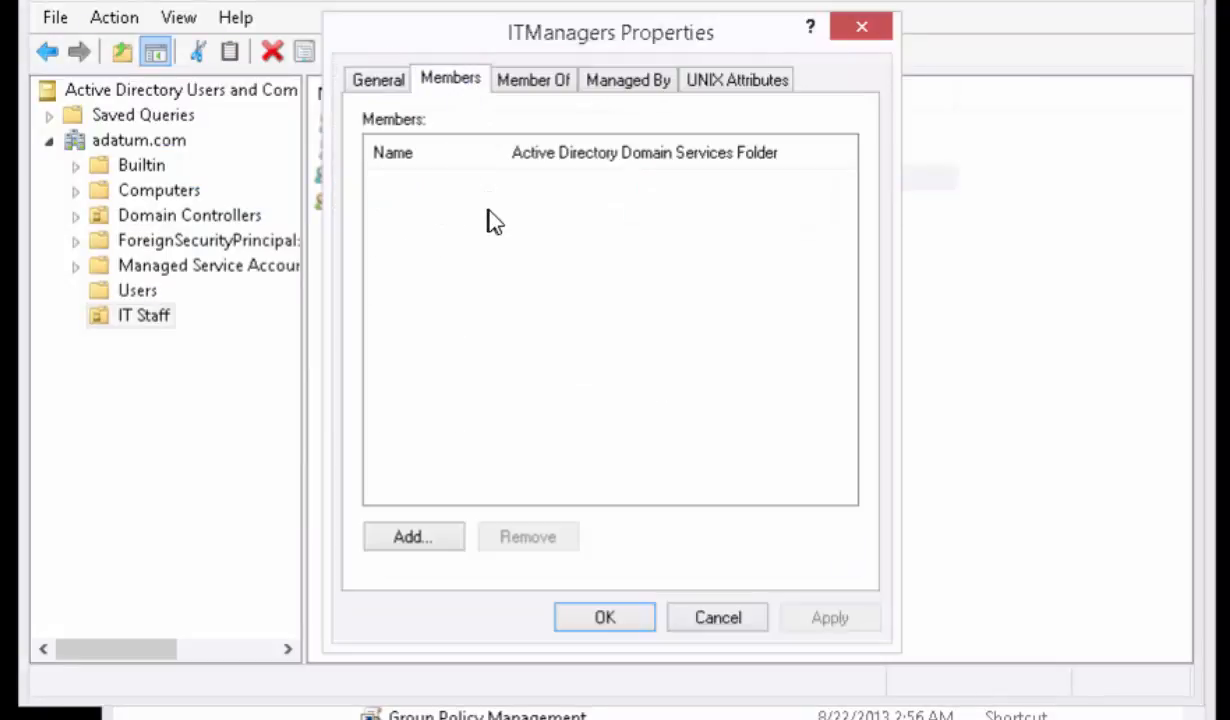
pyautogui.click(436, 545)
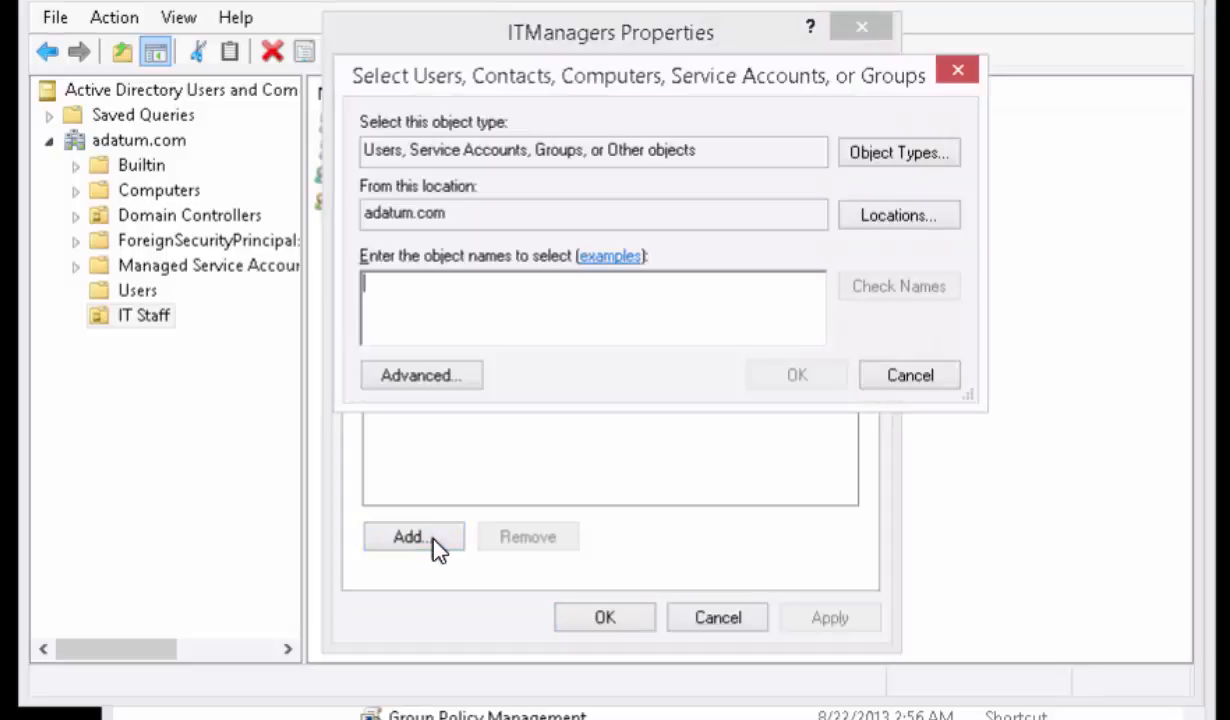
pyautogui.write('itmanagers')
pyautogui.press('Return')
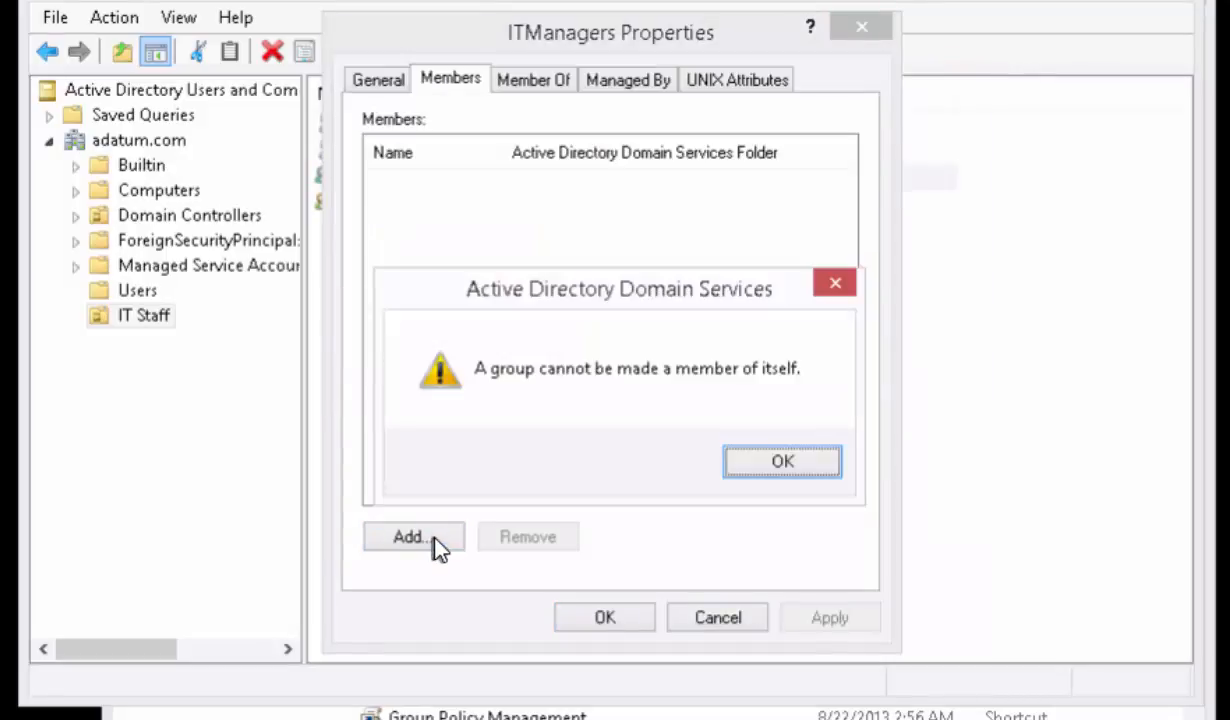
pyautogui.click(761, 461)
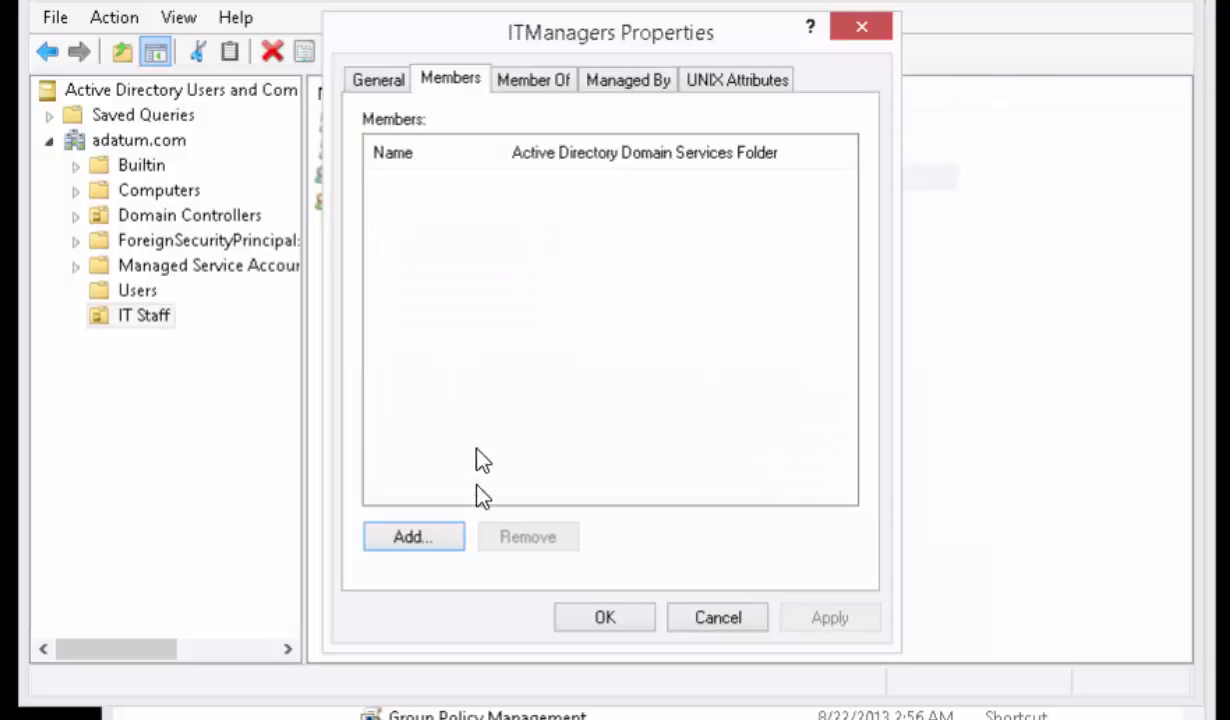
pyautogui.click(716, 617)
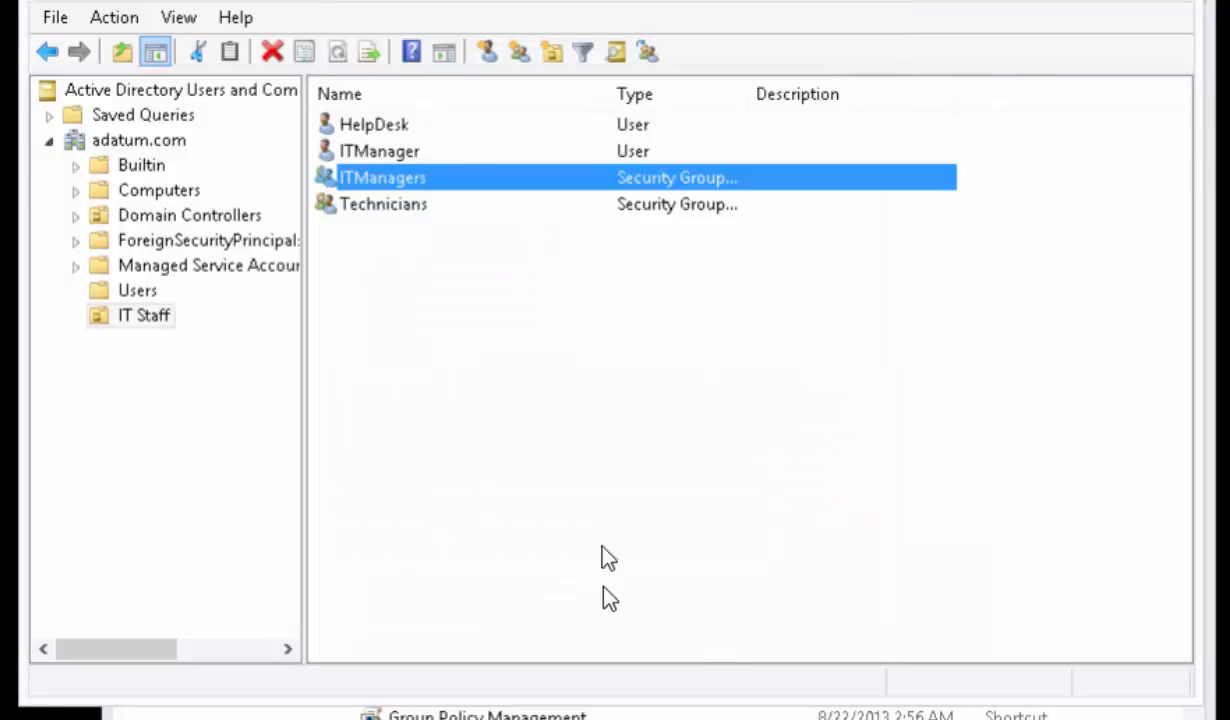
# - Add the ITManager user, not the similarly named group, as a member of the ITManagers group and save the properties
pyautogui.doubleClick(424, 180)
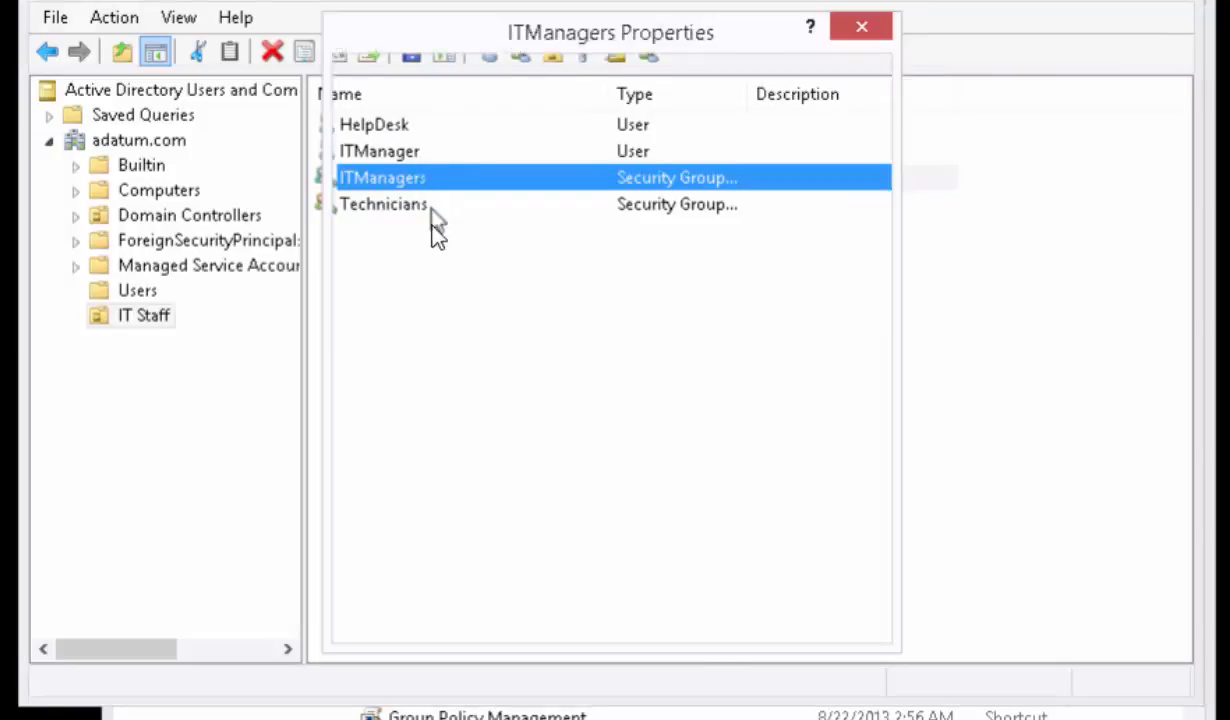
pyautogui.click(450, 84)
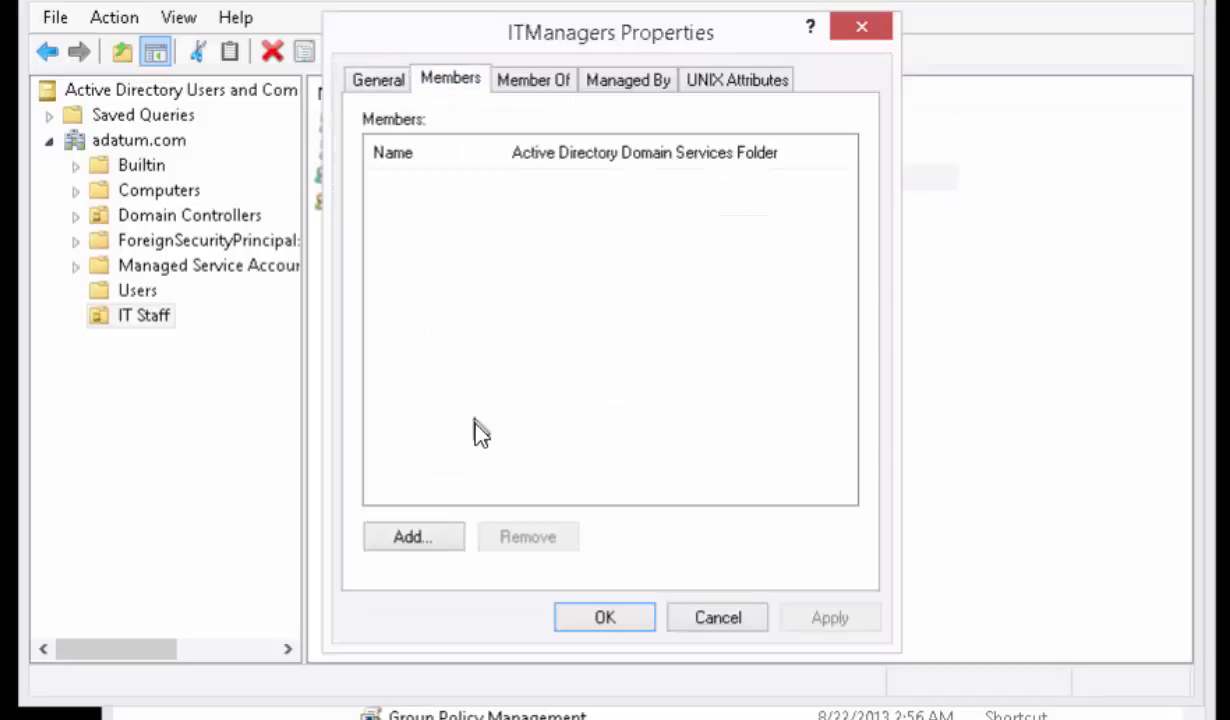
pyautogui.click(409, 540)
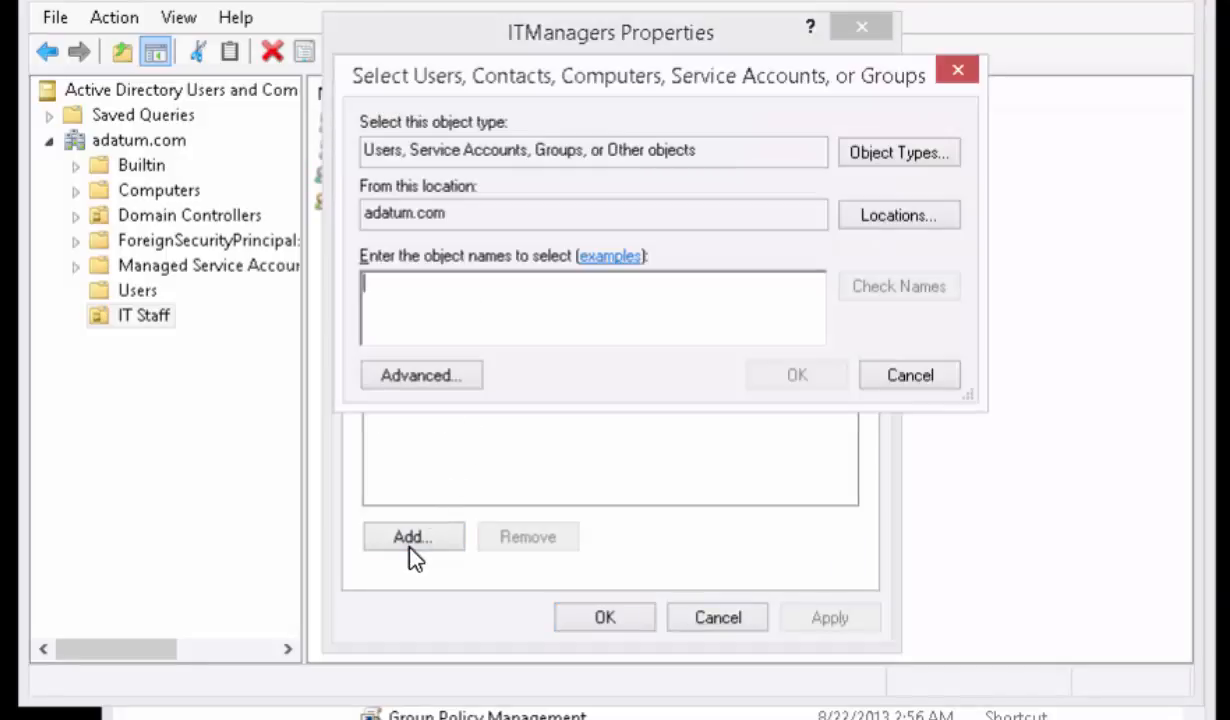
pyautogui.write('itmanager')
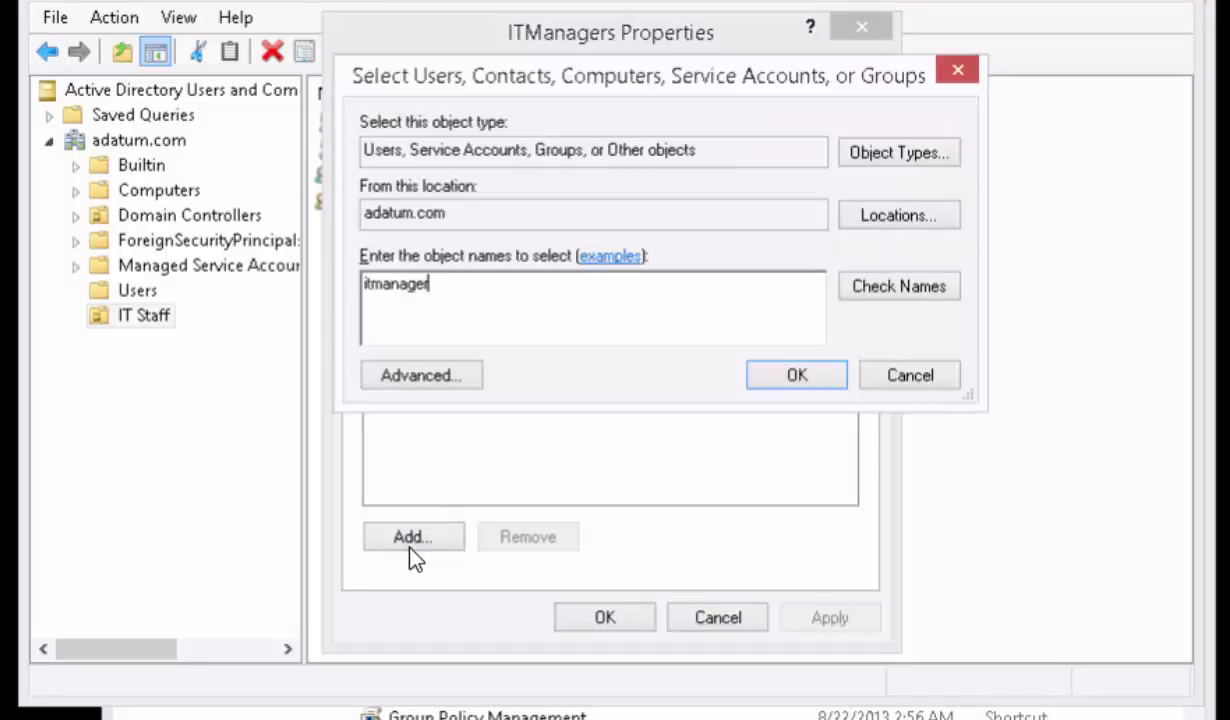
pyautogui.click(864, 290)
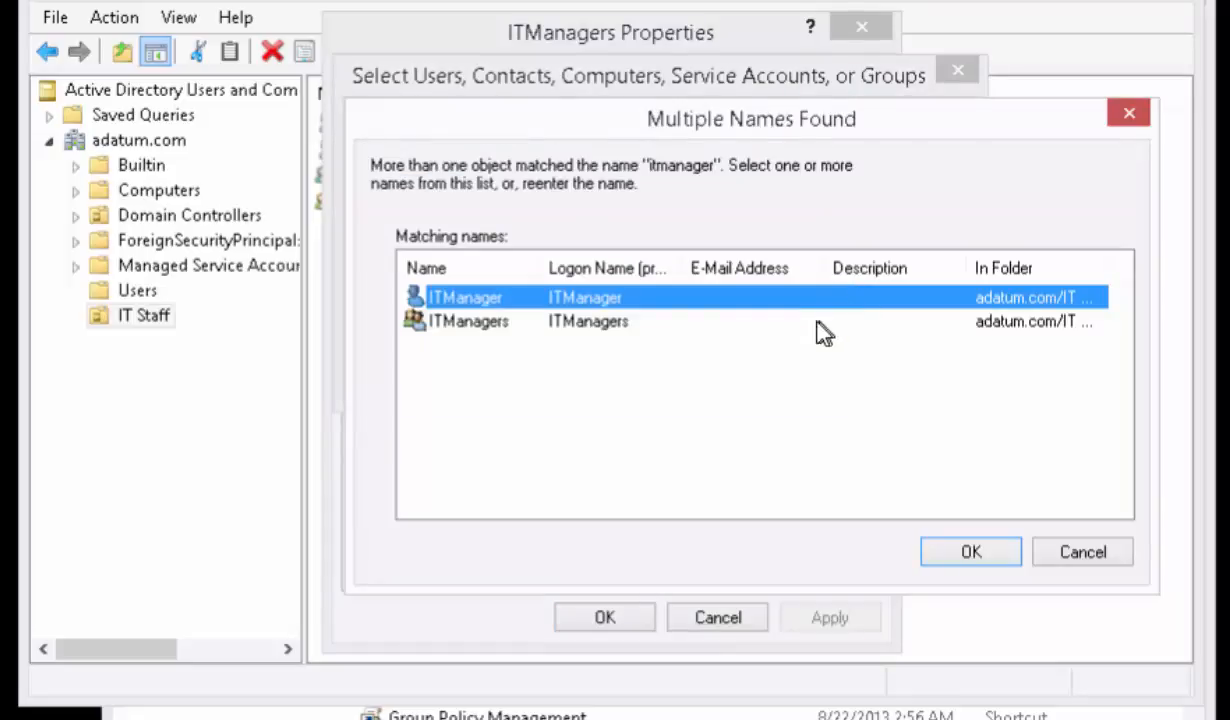
pyautogui.doubleClick(514, 299)
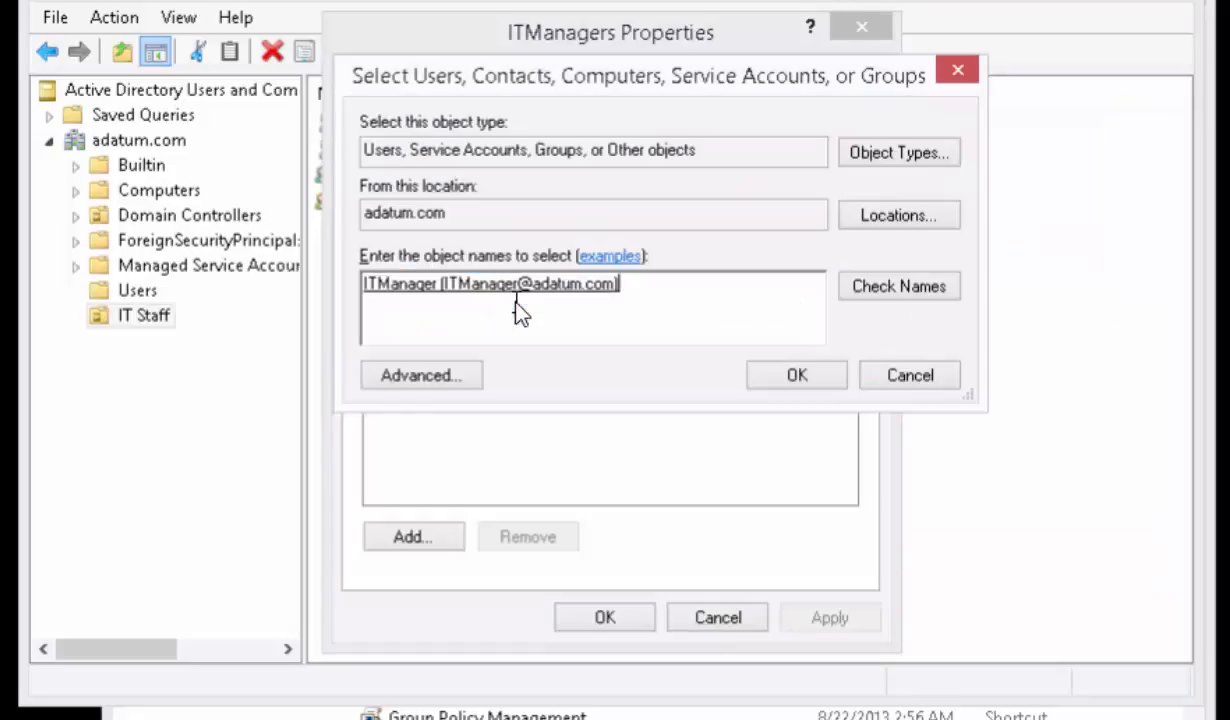
pyautogui.click(769, 380)
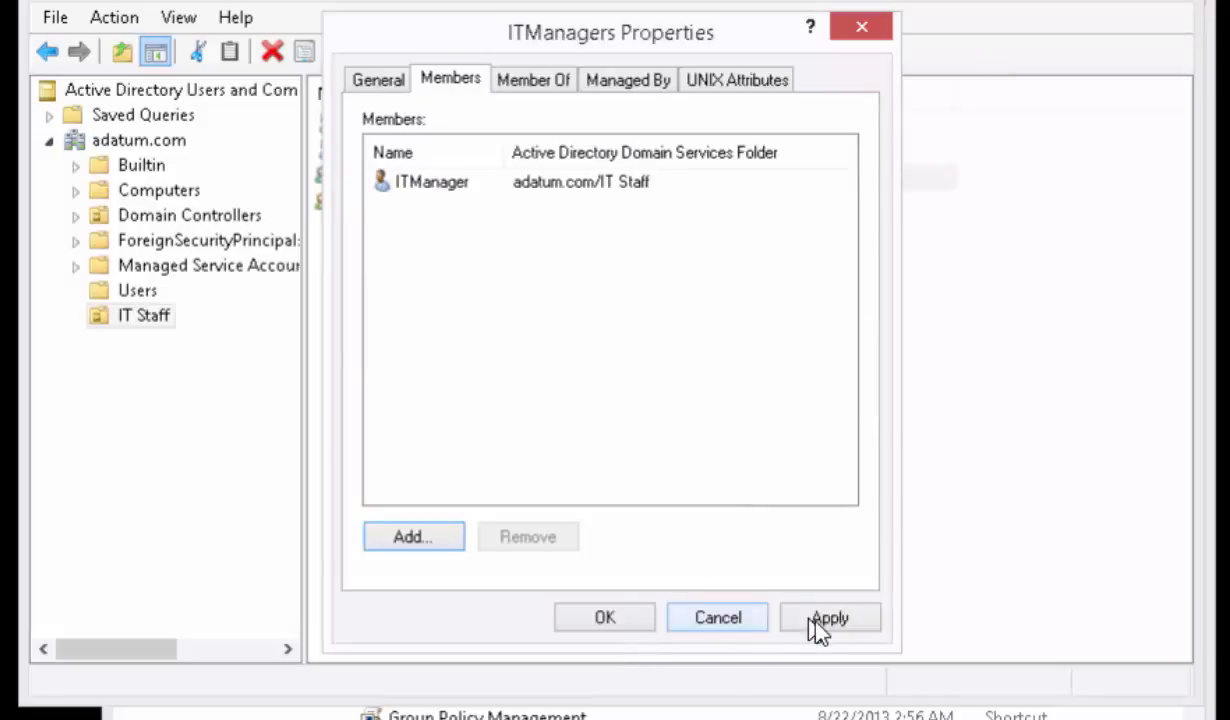
pyautogui.click(605, 617)
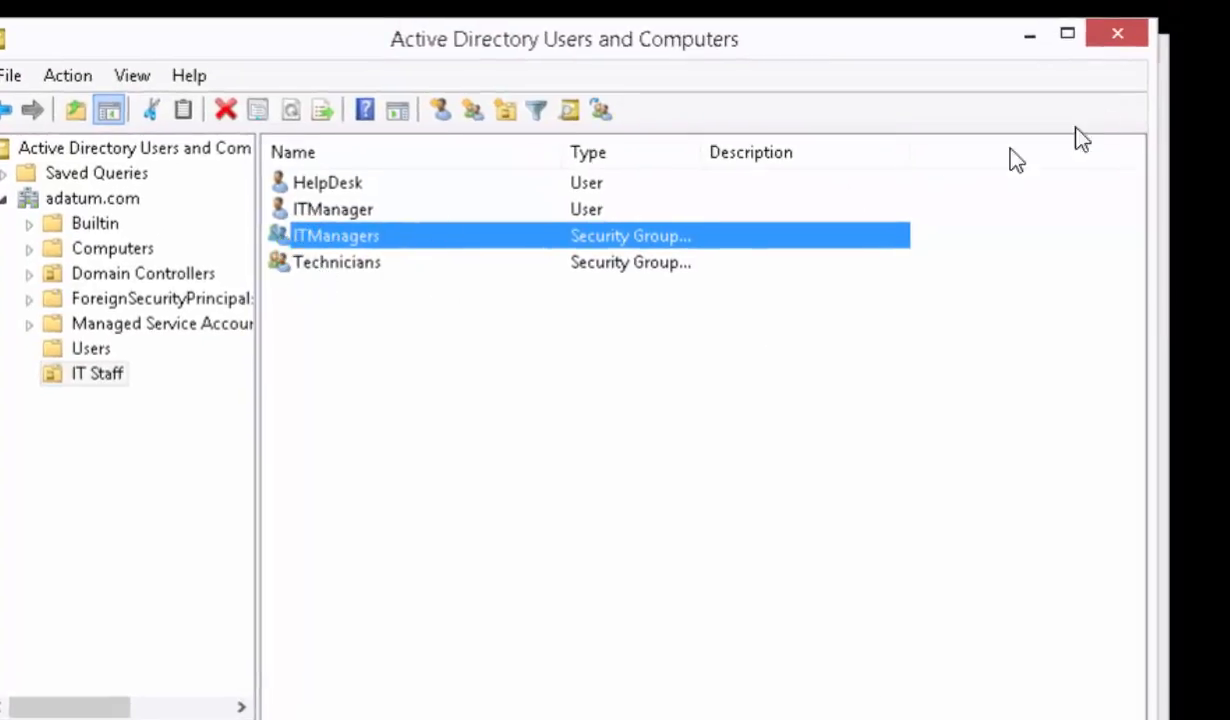
# - Switch from Active Directory Users and Computers to Group Policy Management and expand the forest to show adatum.com's contents in a widened console tree
pyautogui.click(1117, 40)
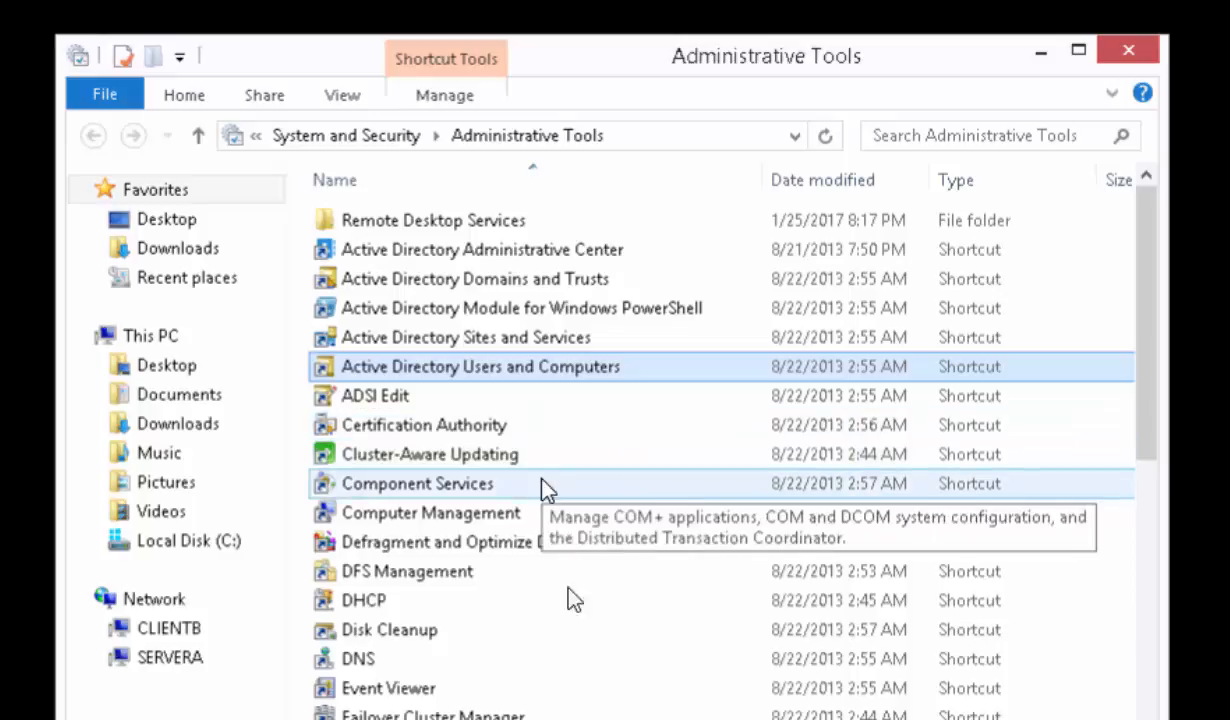
pyautogui.scroll(-1, 450, 705)
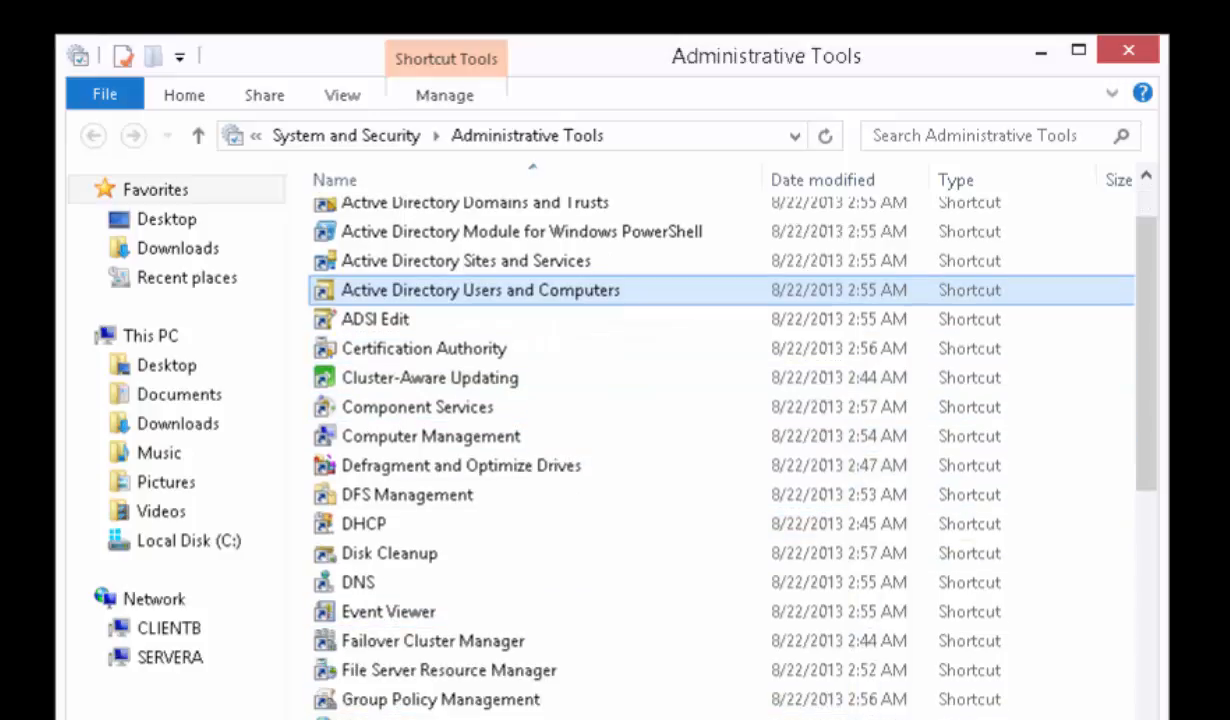
pyautogui.doubleClick(437, 700)
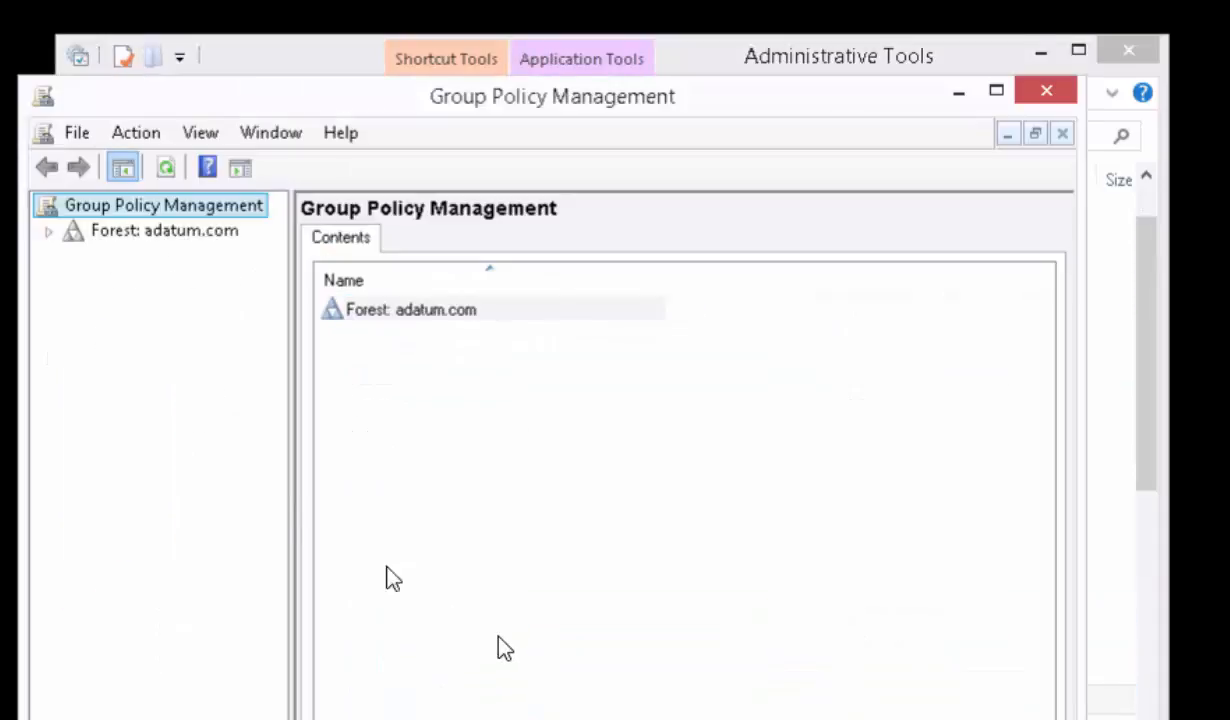
pyautogui.click(48, 231)
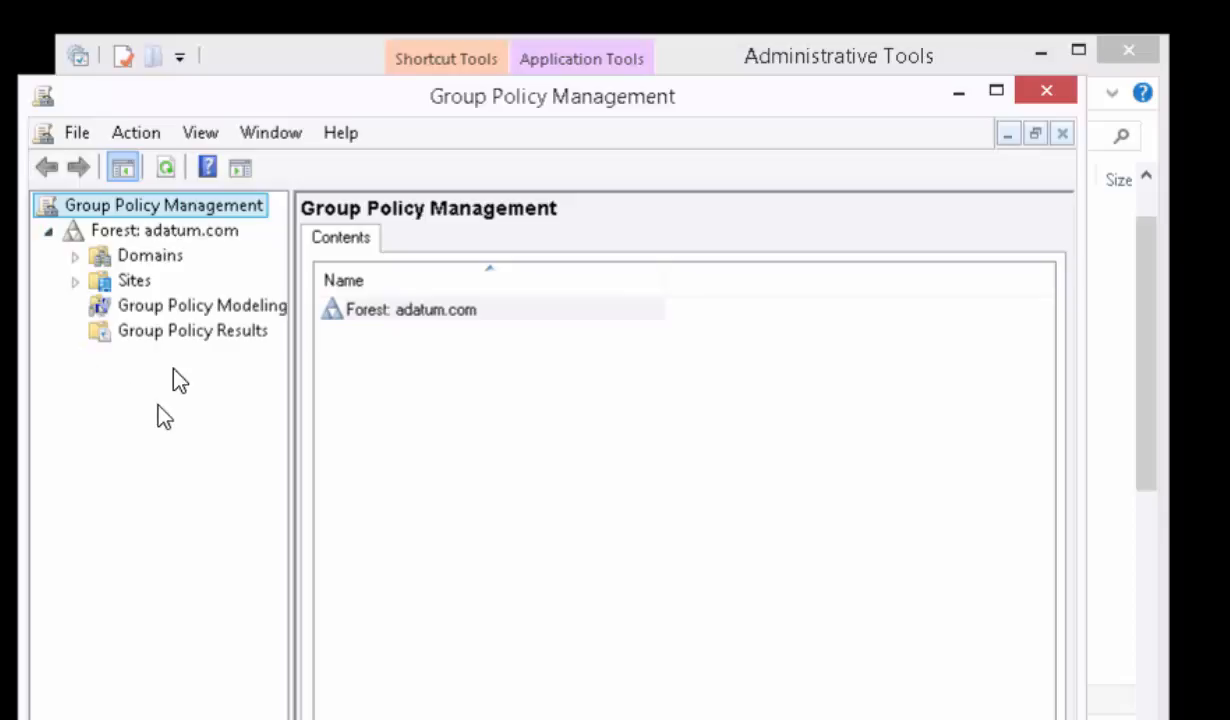
pyautogui.click(74, 255)
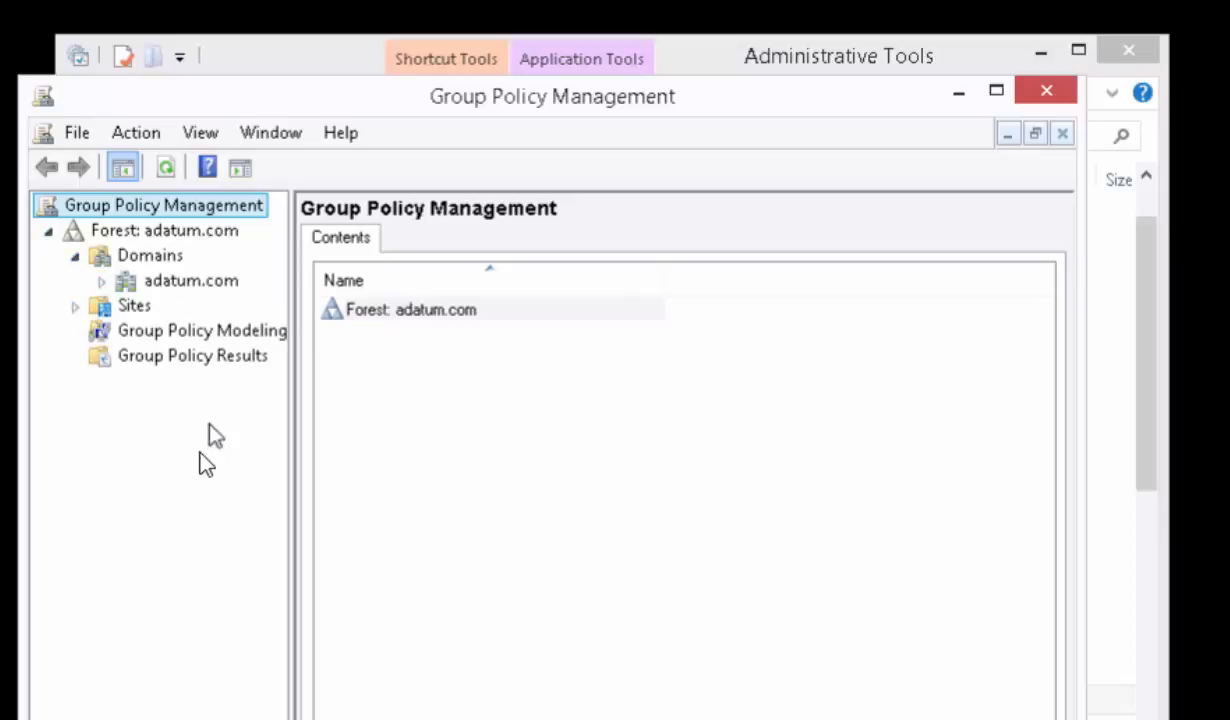
pyautogui.click(100, 281)
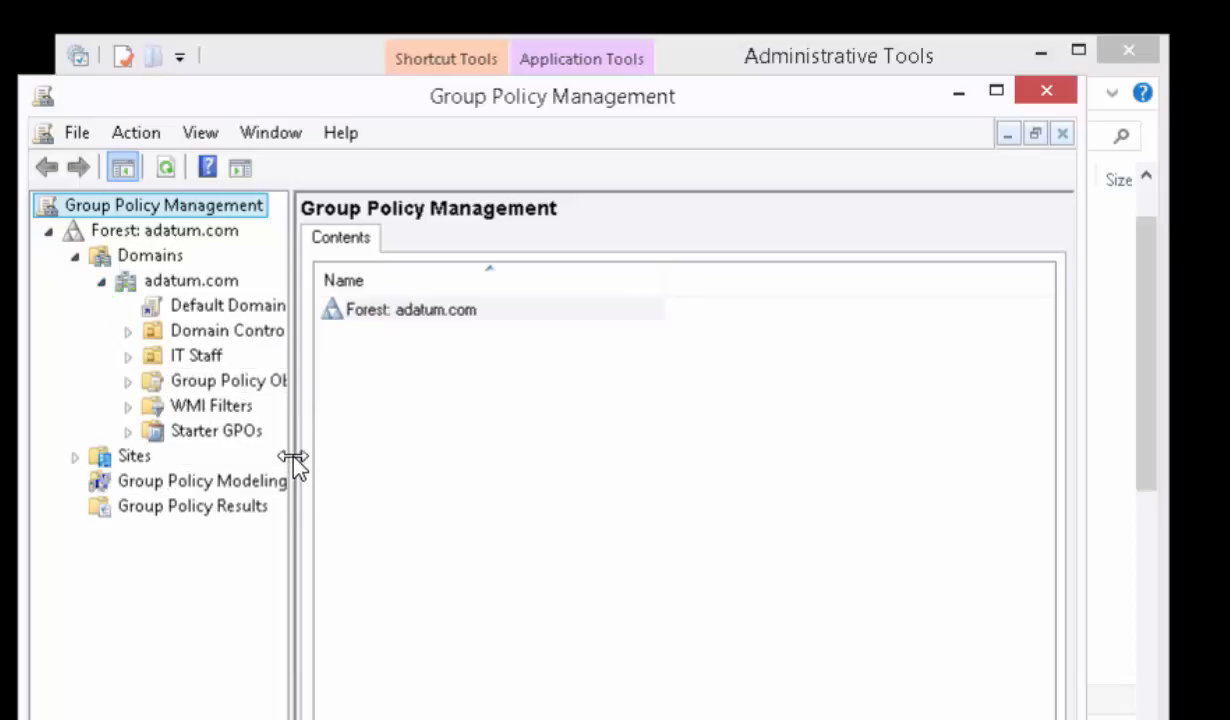
pyautogui.moveTo(289, 458); pyautogui.dragTo(411, 482)
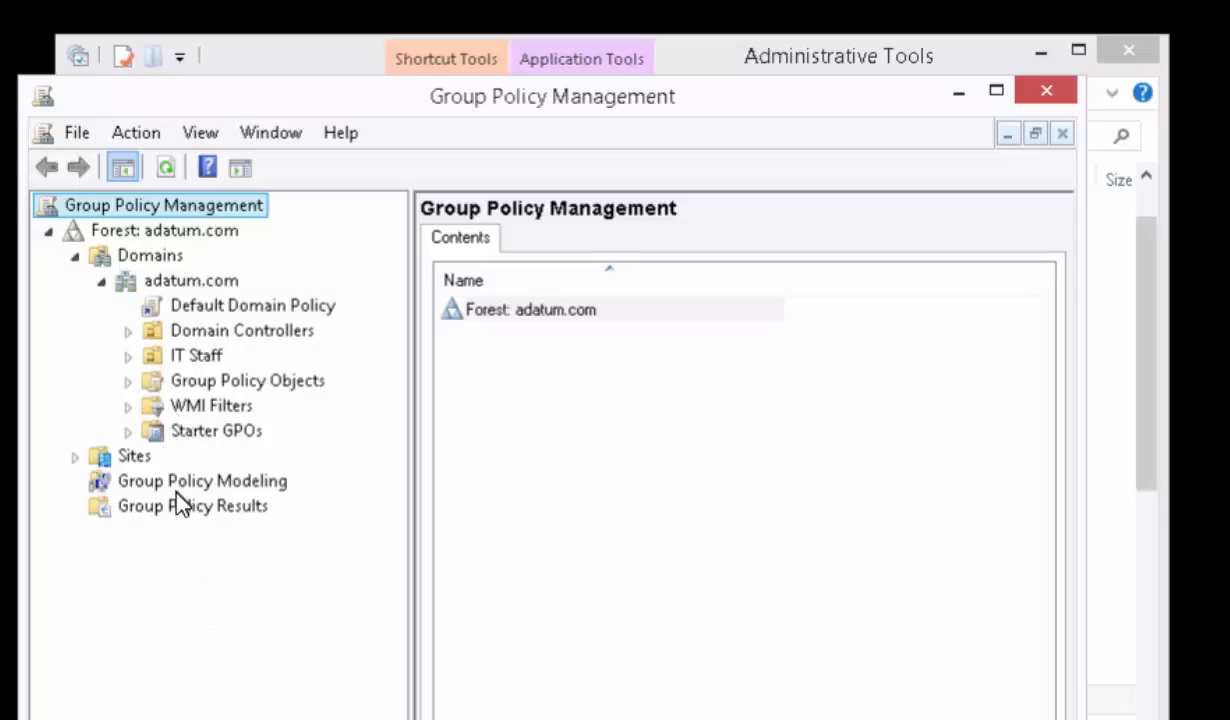
# - View the adatum.com domain's status and IT Staff's linked policies, and list the policies under the domain's Group Policy Objects container
pyautogui.click(190, 281)
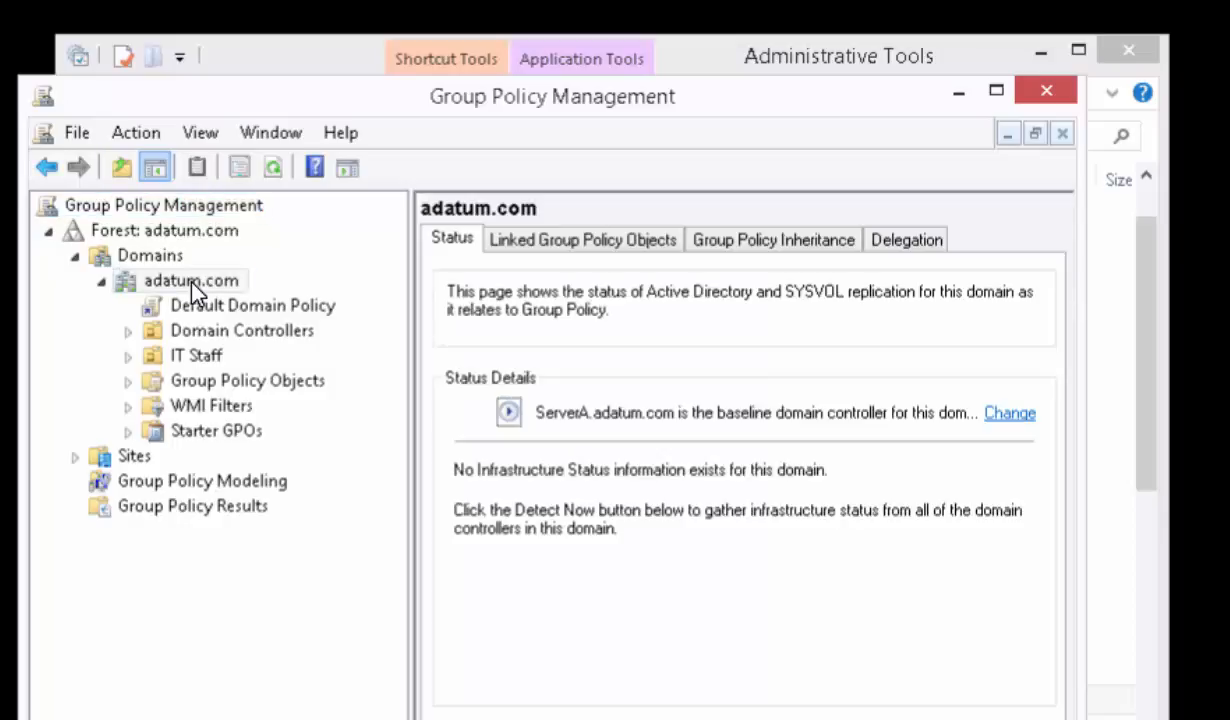
pyautogui.click(178, 352)
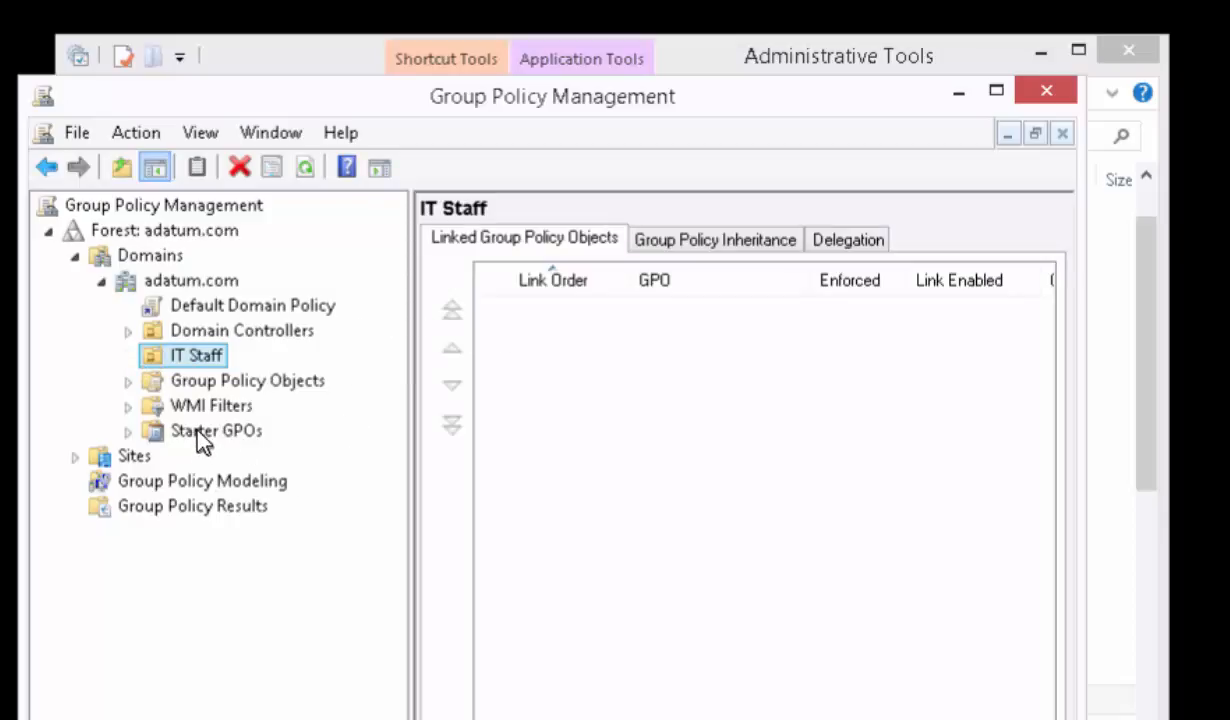
pyautogui.click(188, 380)
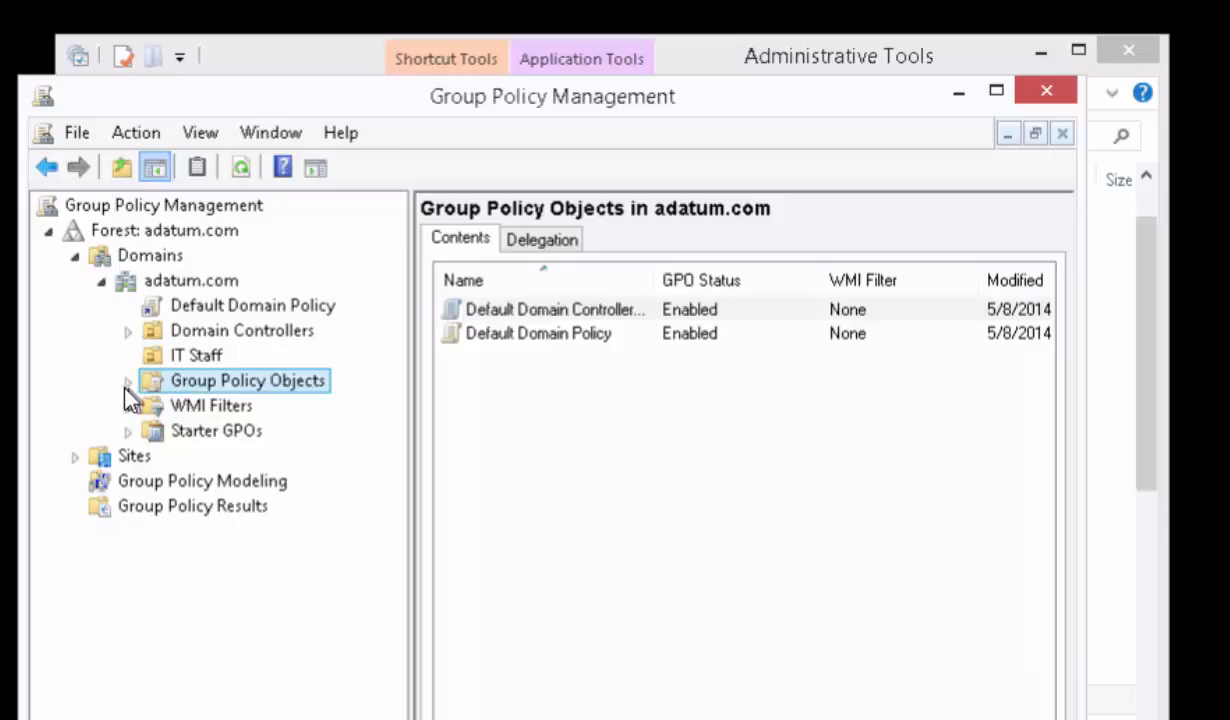
pyautogui.click(127, 383)
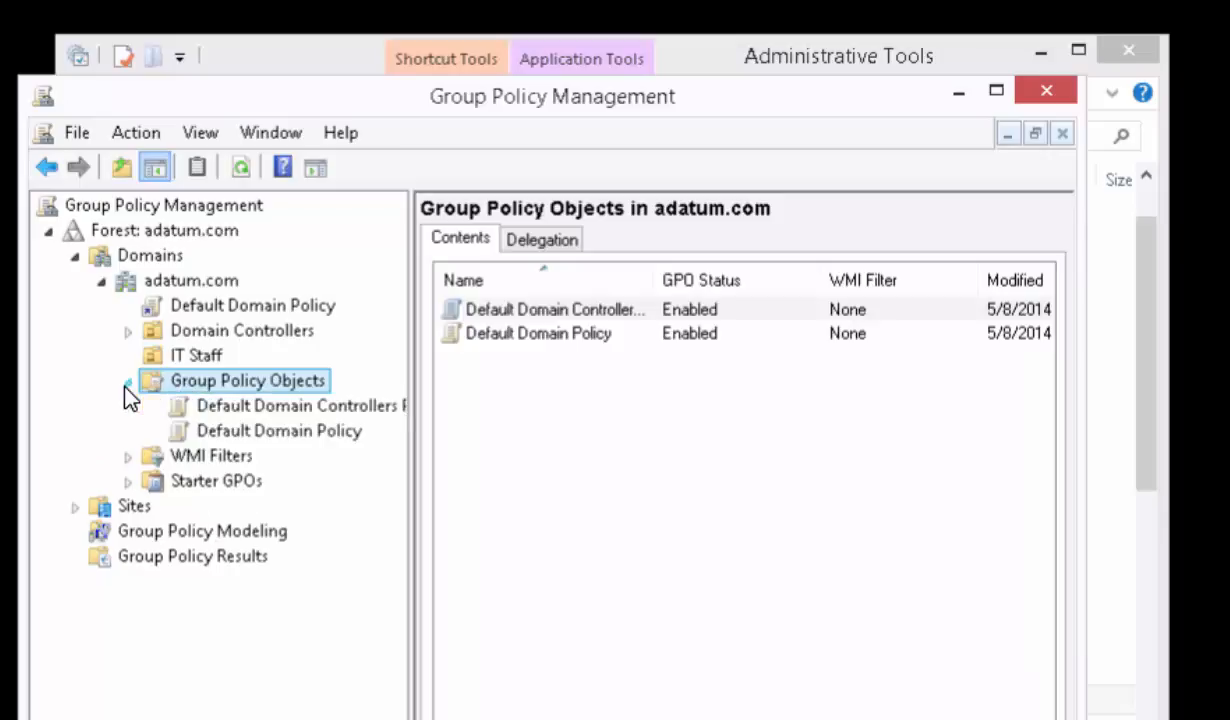
# - Create a new group policy object named Helpdesk-USB in the adatum.com domain's Group Policy Objects container, without a source starter GPO
pyautogui.rightClick(208, 390)
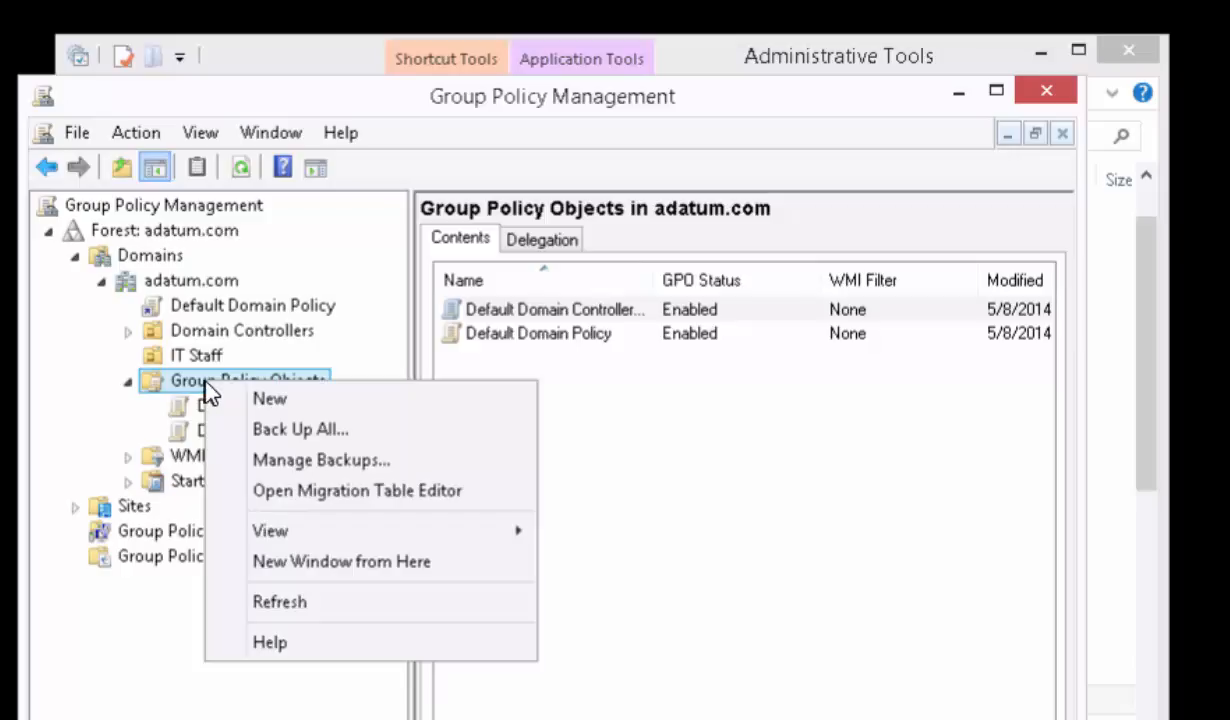
pyautogui.click(256, 401)
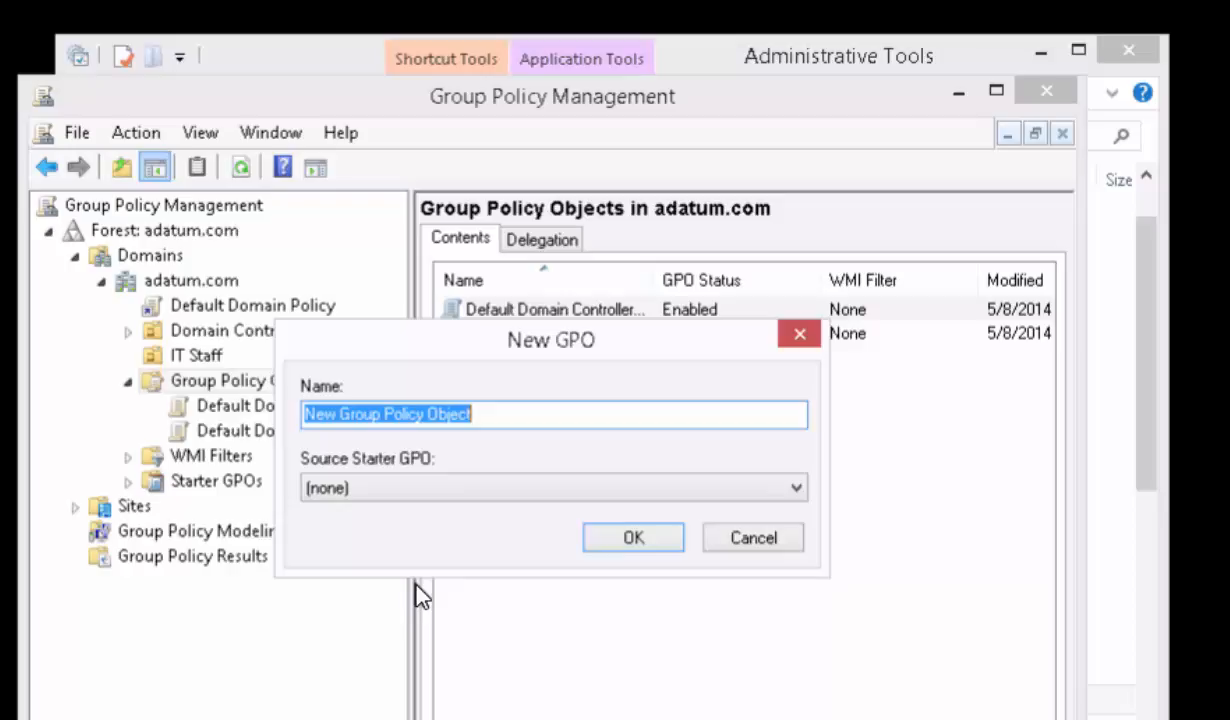
pyautogui.write('Helpdesk')
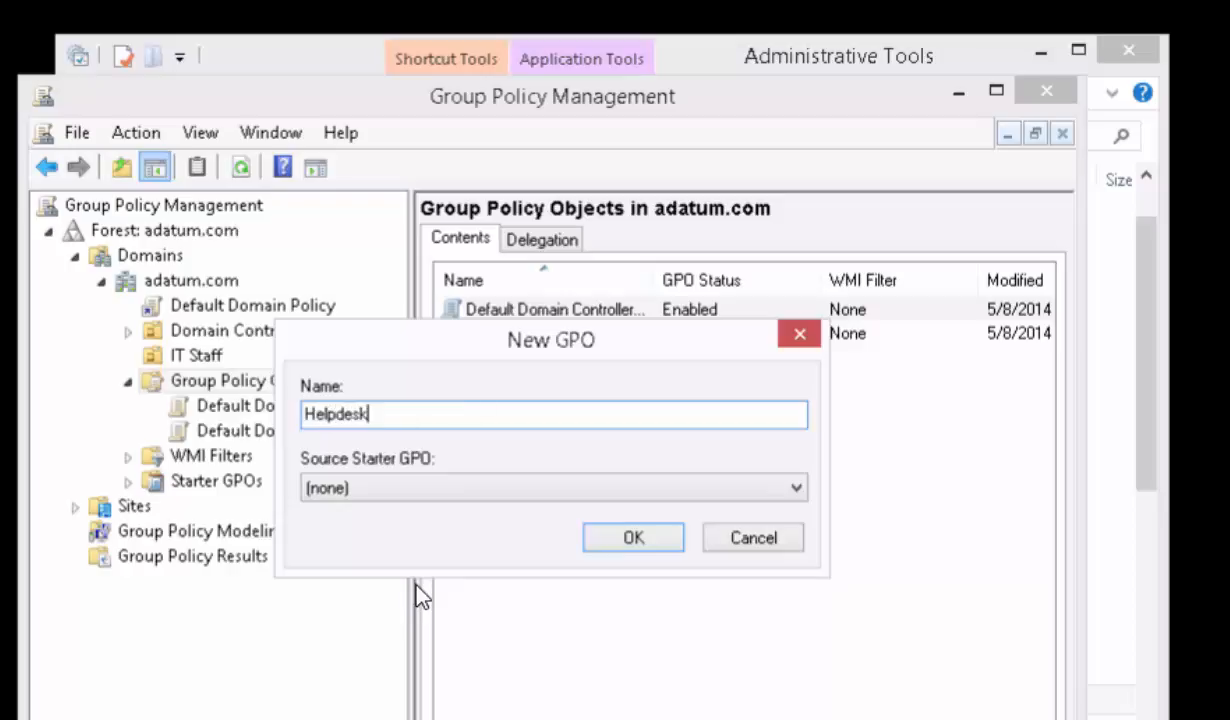
pyautogui.write('-USB')
pyautogui.click(615, 537)
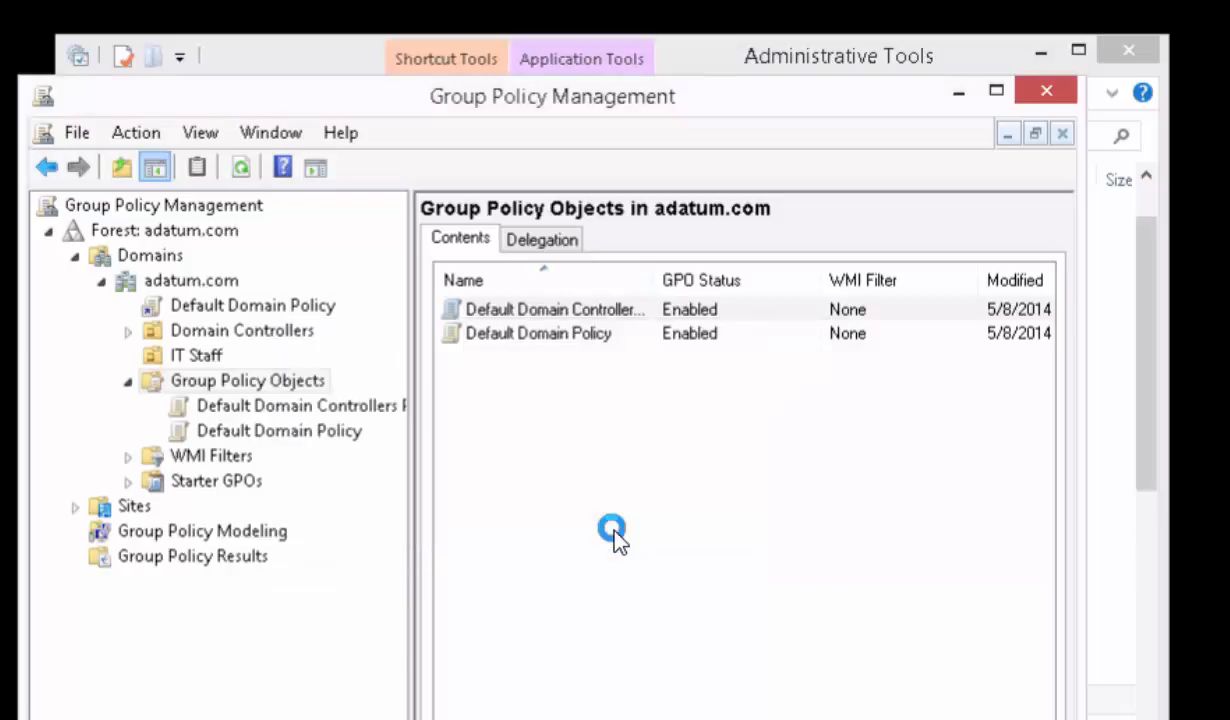
# - Open the Helpdesk-USB policy for editing and show User Configuration > Policies > Administrative Templates > System > Removable Storage Access, widening the console tree
pyautogui.click(535, 362)
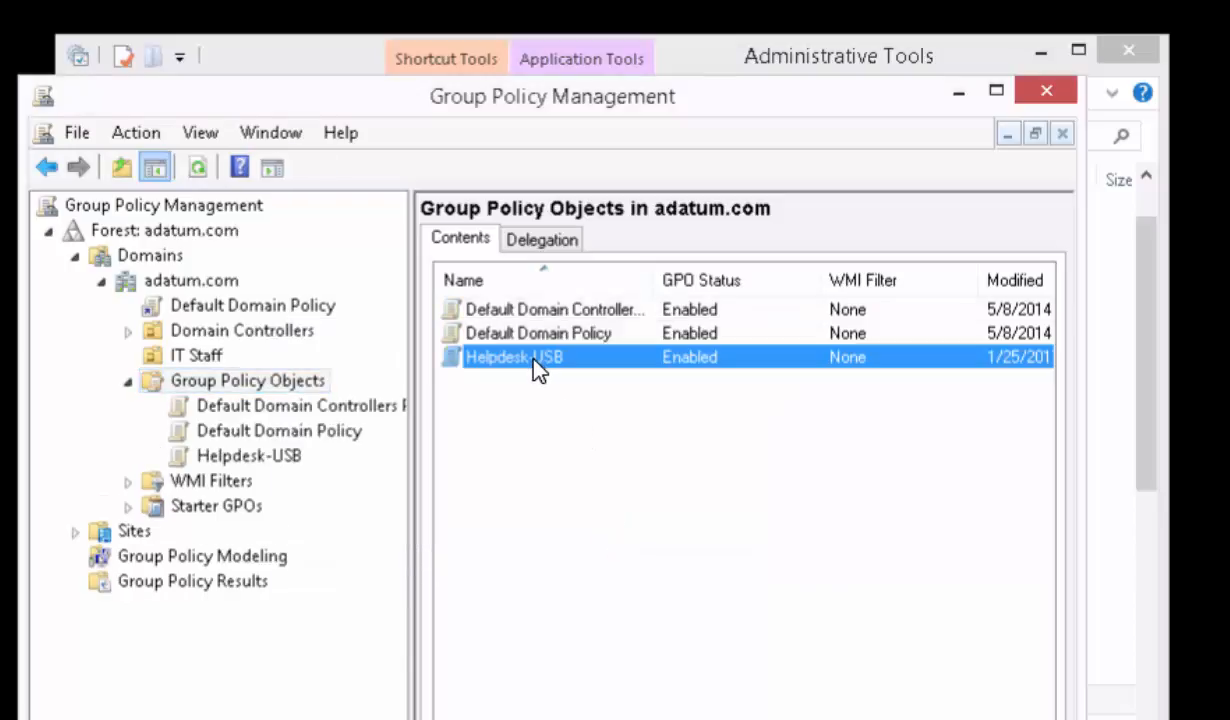
pyautogui.rightClick(535, 364)
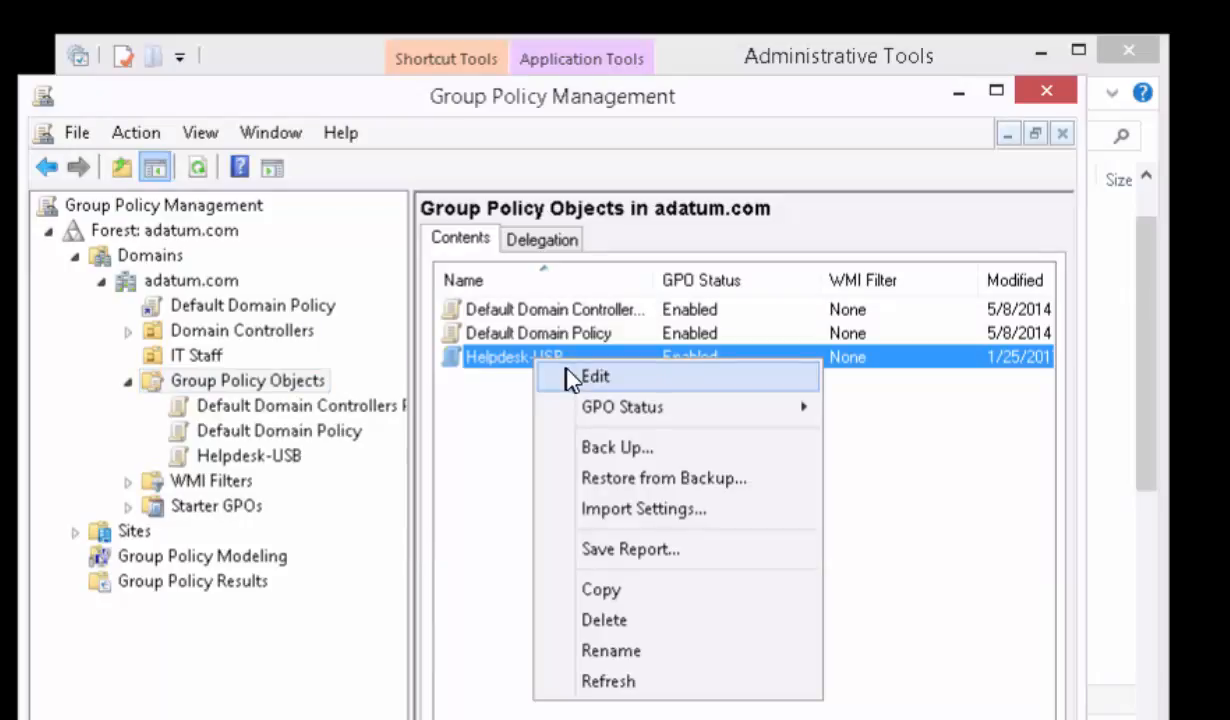
pyautogui.click(590, 376)
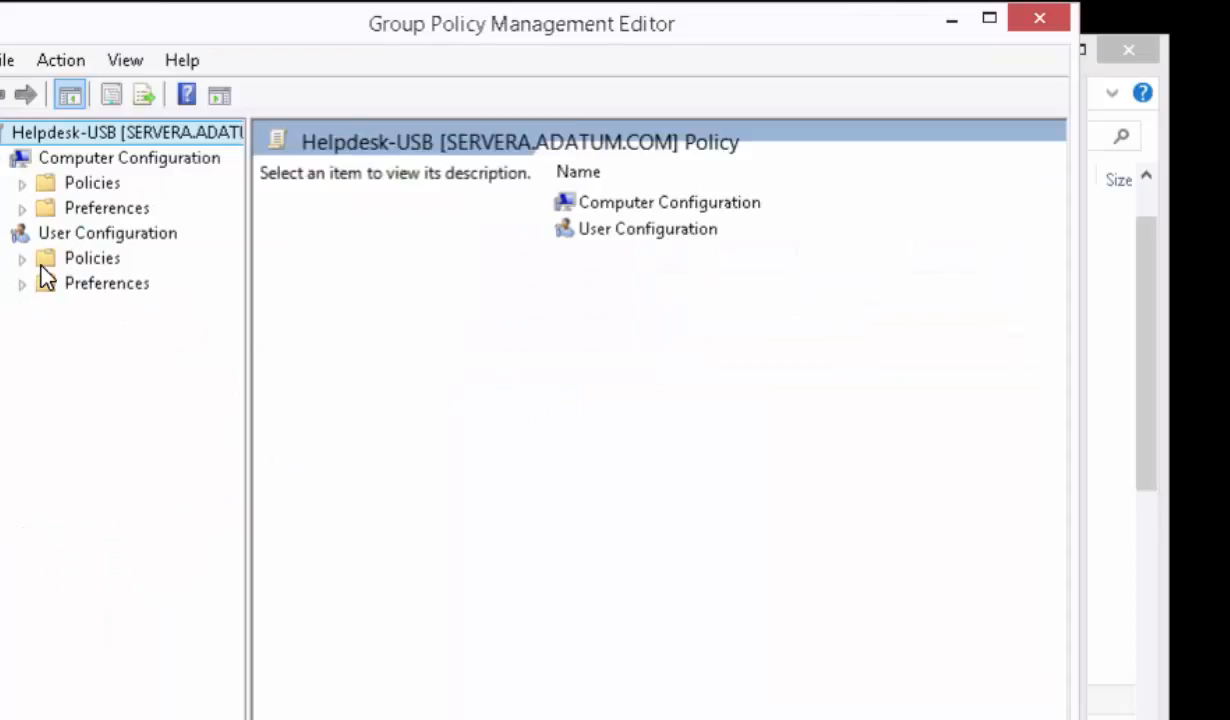
pyautogui.click(22, 259)
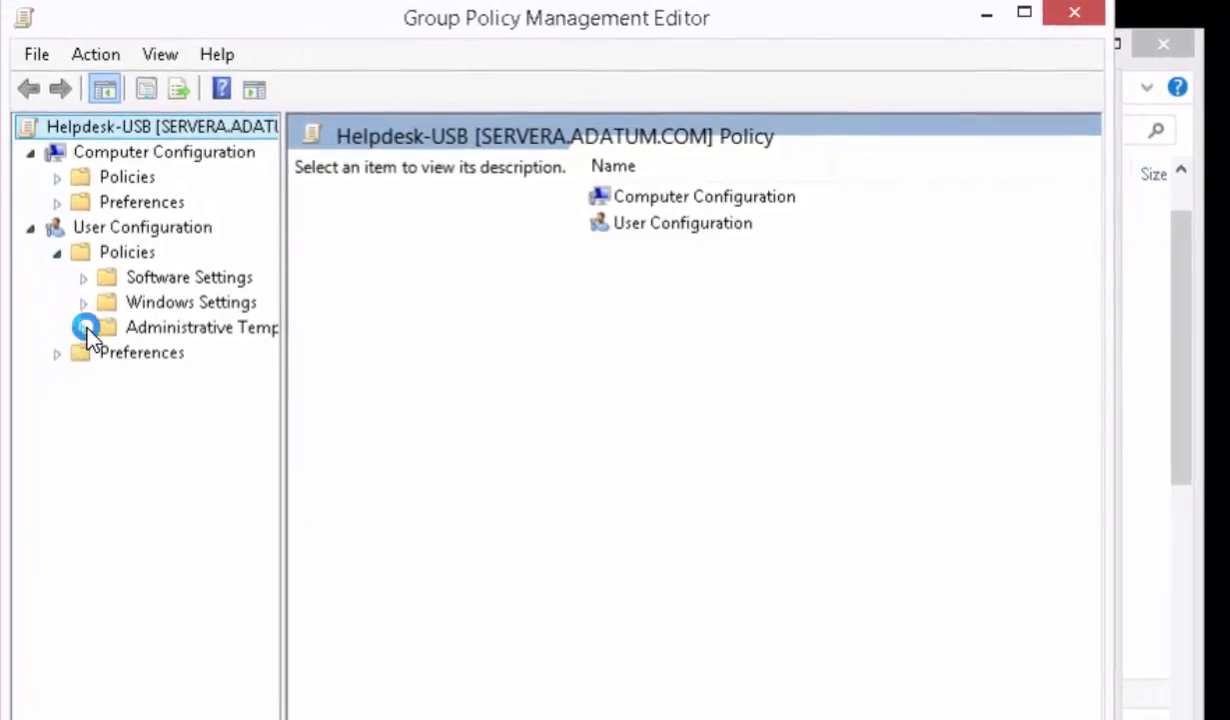
pyautogui.click(85, 328)
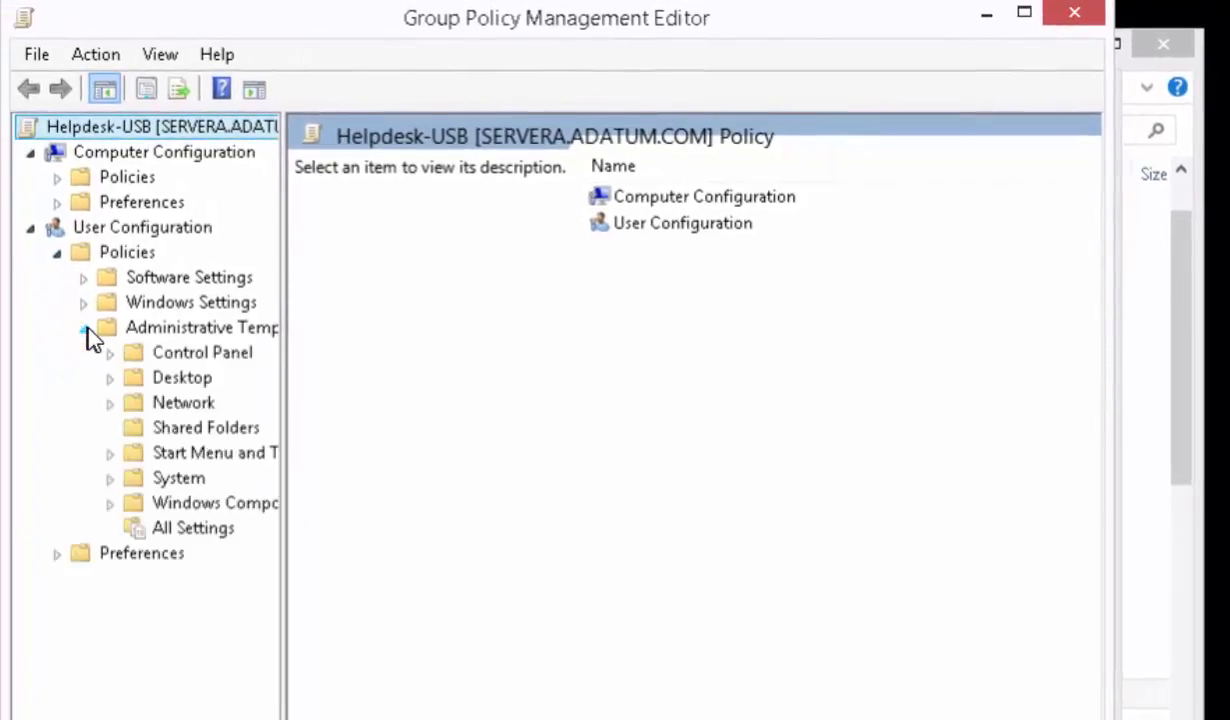
pyautogui.click(110, 478)
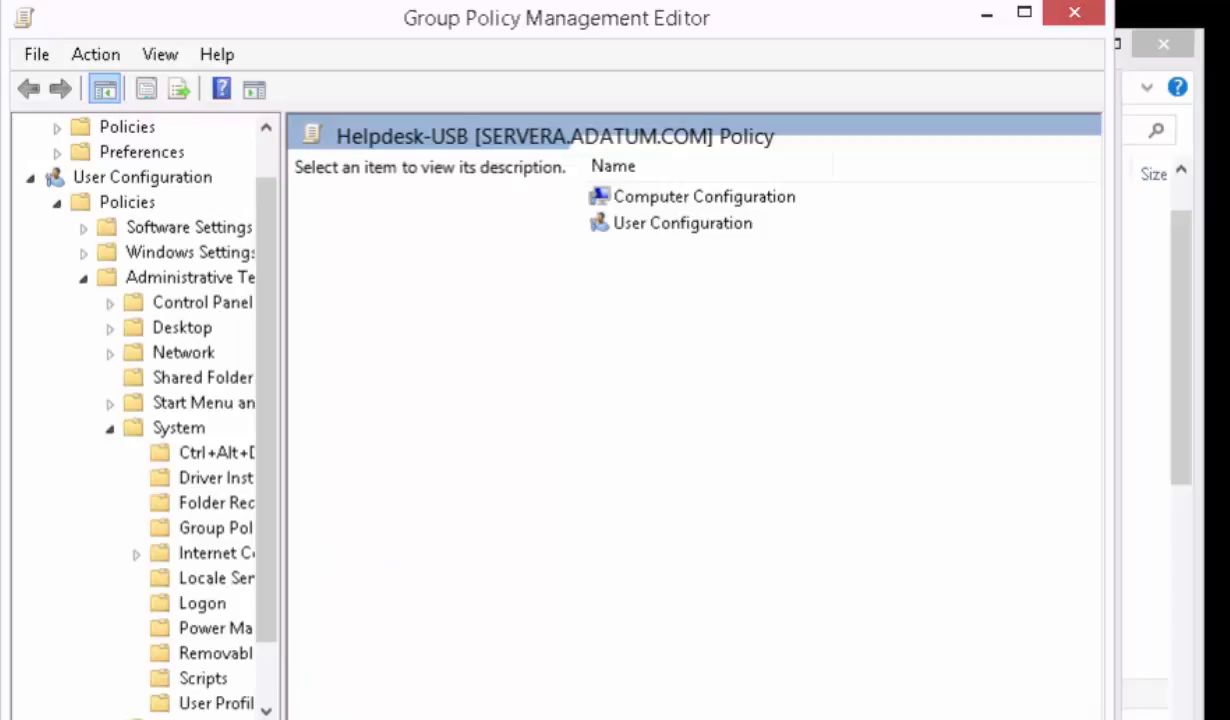
pyautogui.click(246, 719)
pyautogui.click(246, 719)
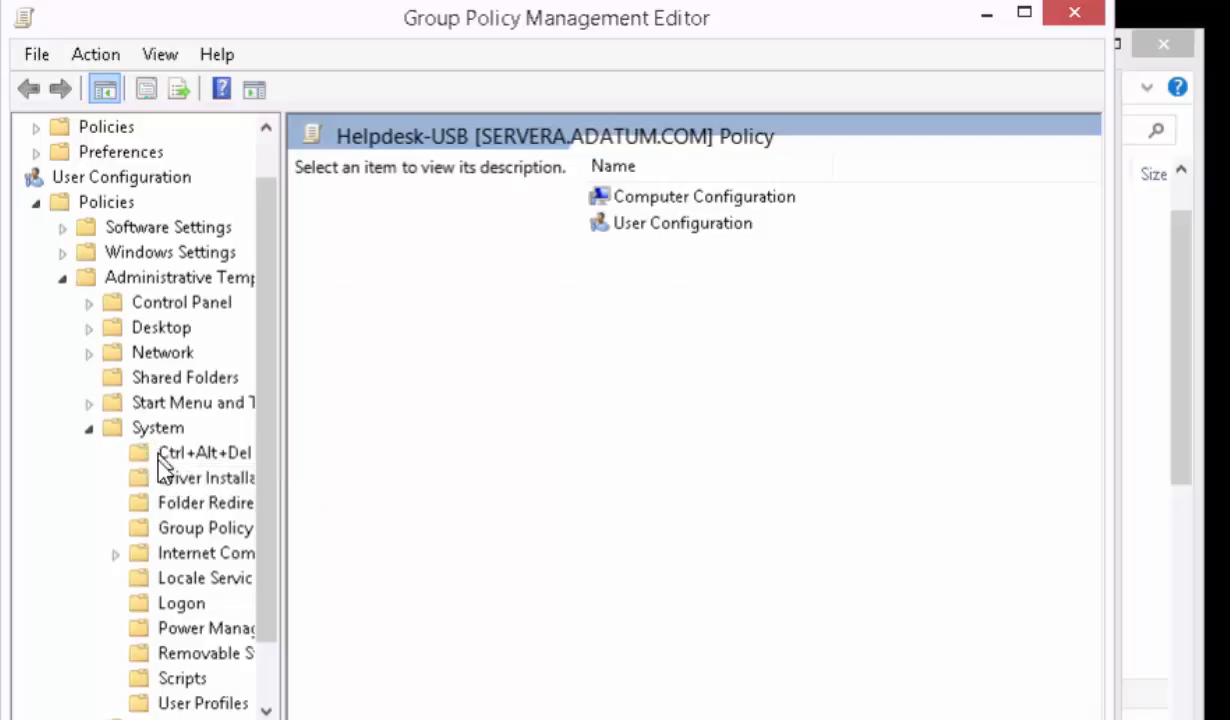
pyautogui.click(168, 655)
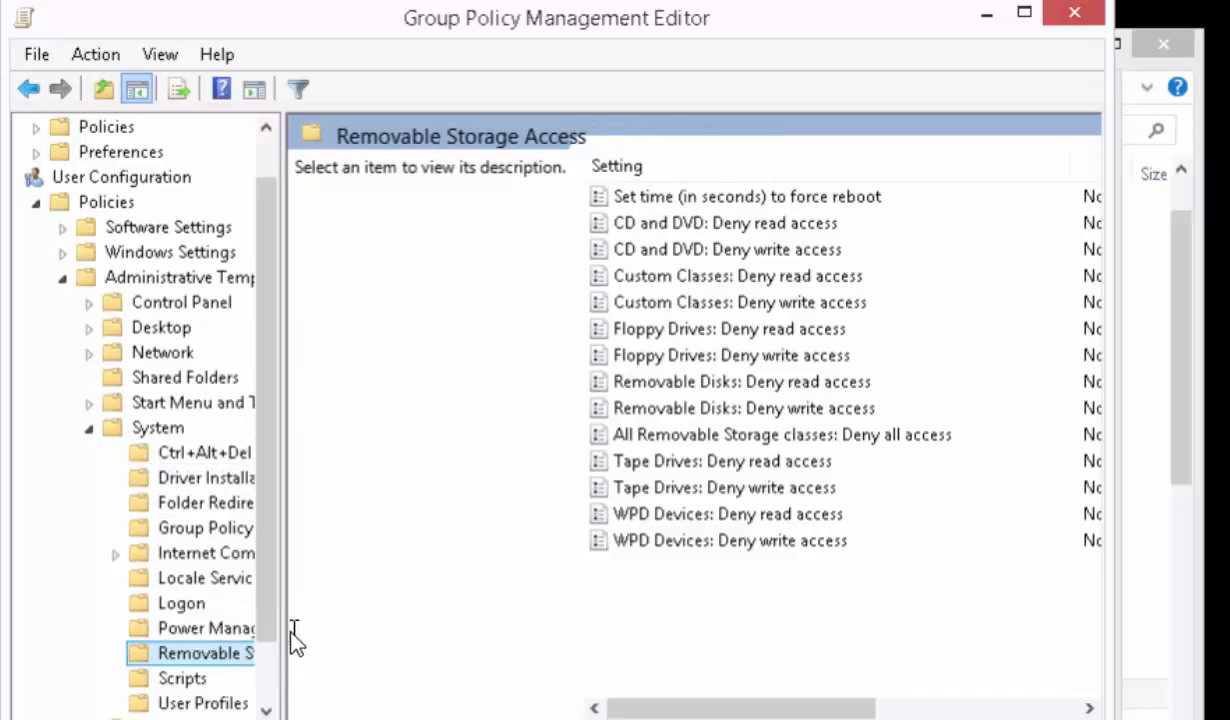
pyautogui.moveTo(284, 638); pyautogui.dragTo(348, 645)
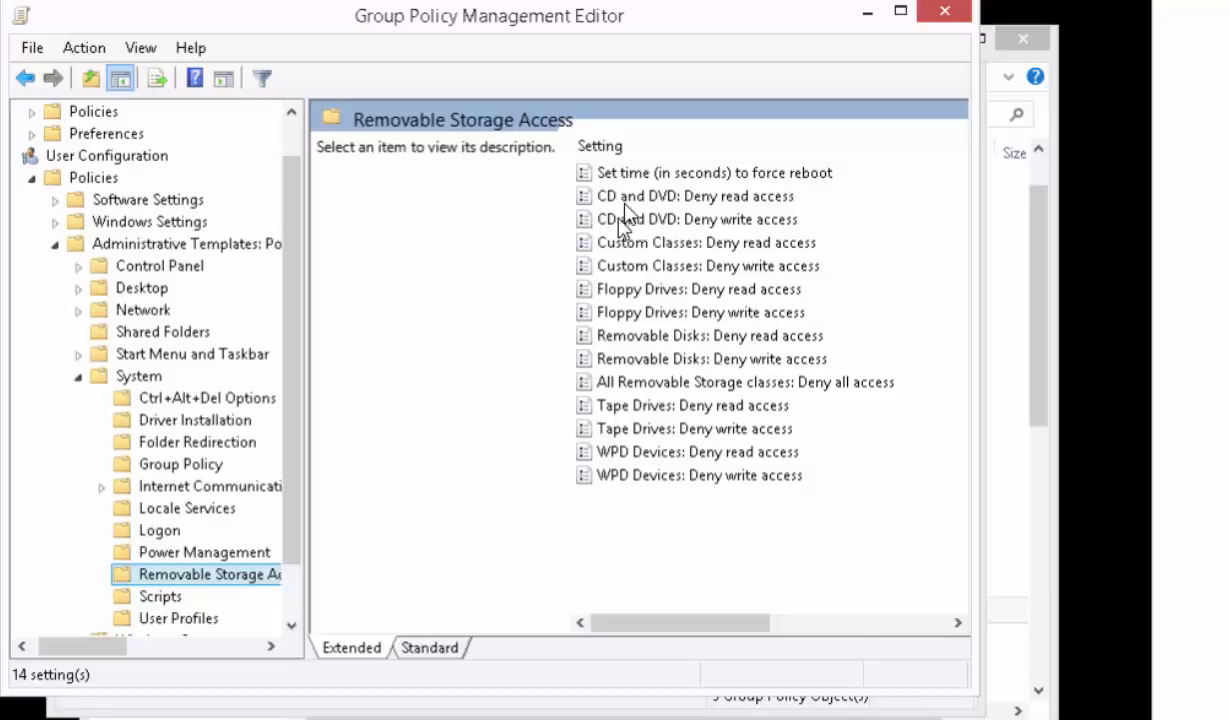
# - Set the "CD and DVD: Deny write access" policy setting to Disabled and save it
pyautogui.click(620, 220)
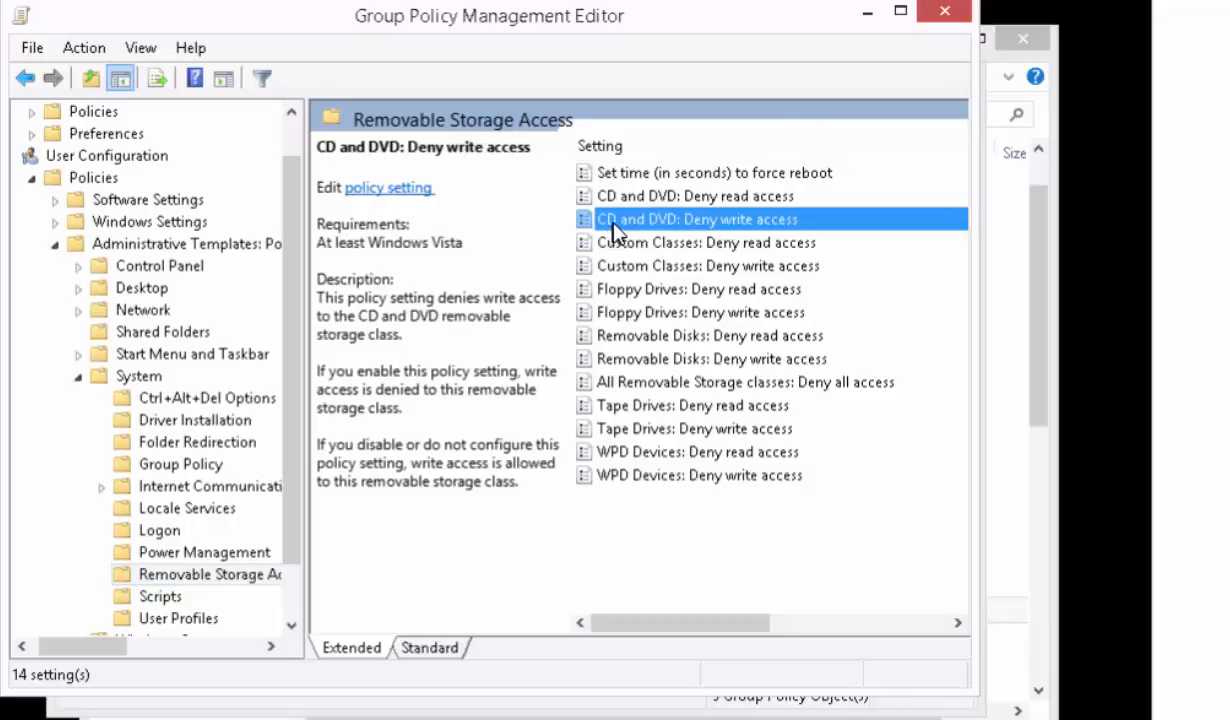
pyautogui.doubleClick(614, 230)
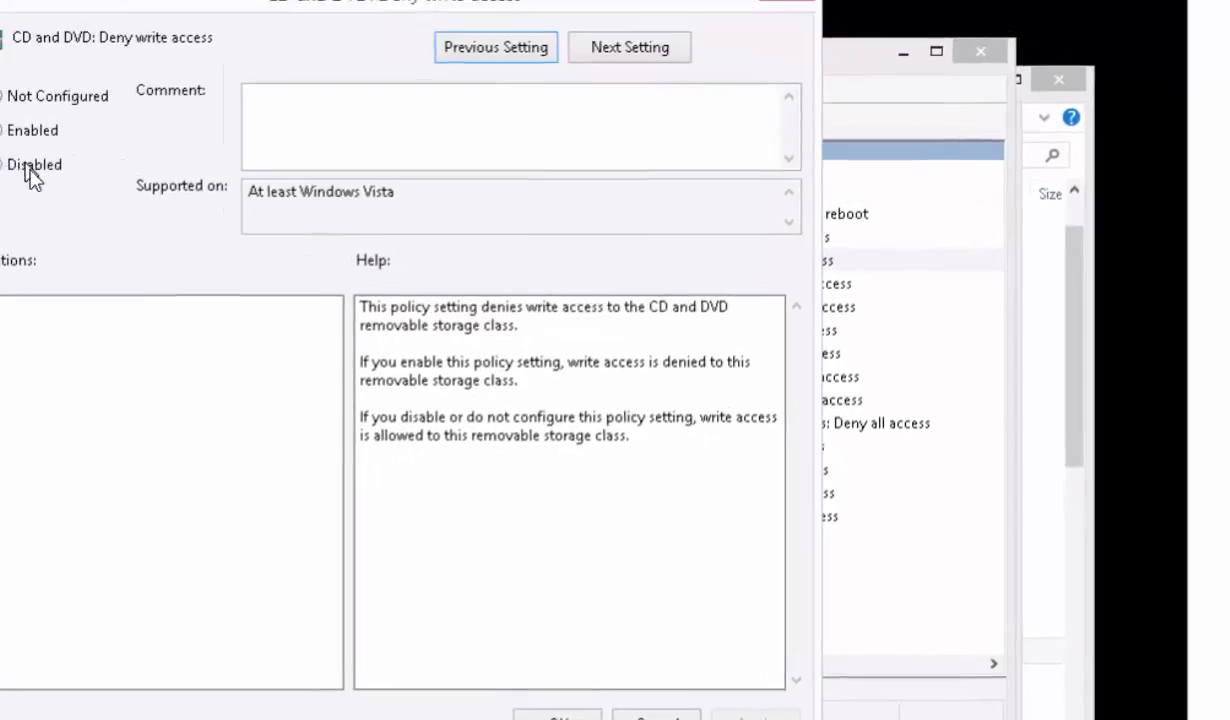
pyautogui.click(29, 168)
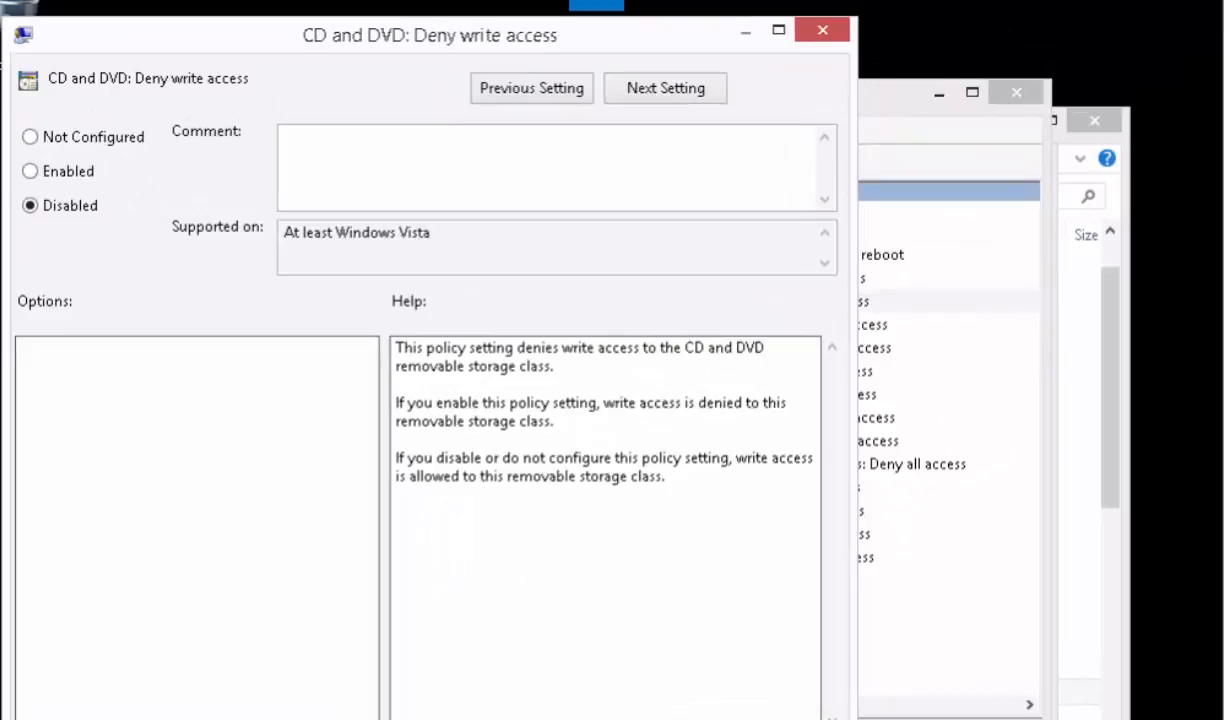
pyautogui.press('Return')
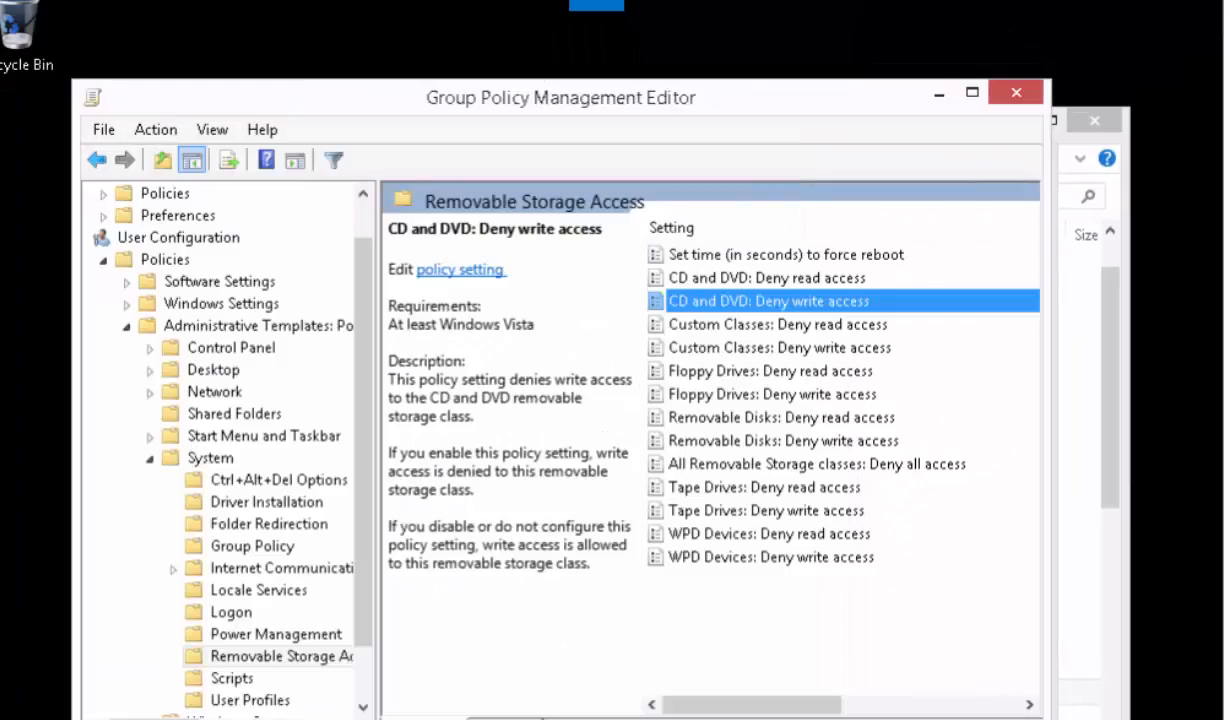
# - Set the "Custom Classes: Deny write access" and "Floppy Drives: Deny write access" policy settings to Disabled and save each one
pyautogui.doubleClick(712, 350)
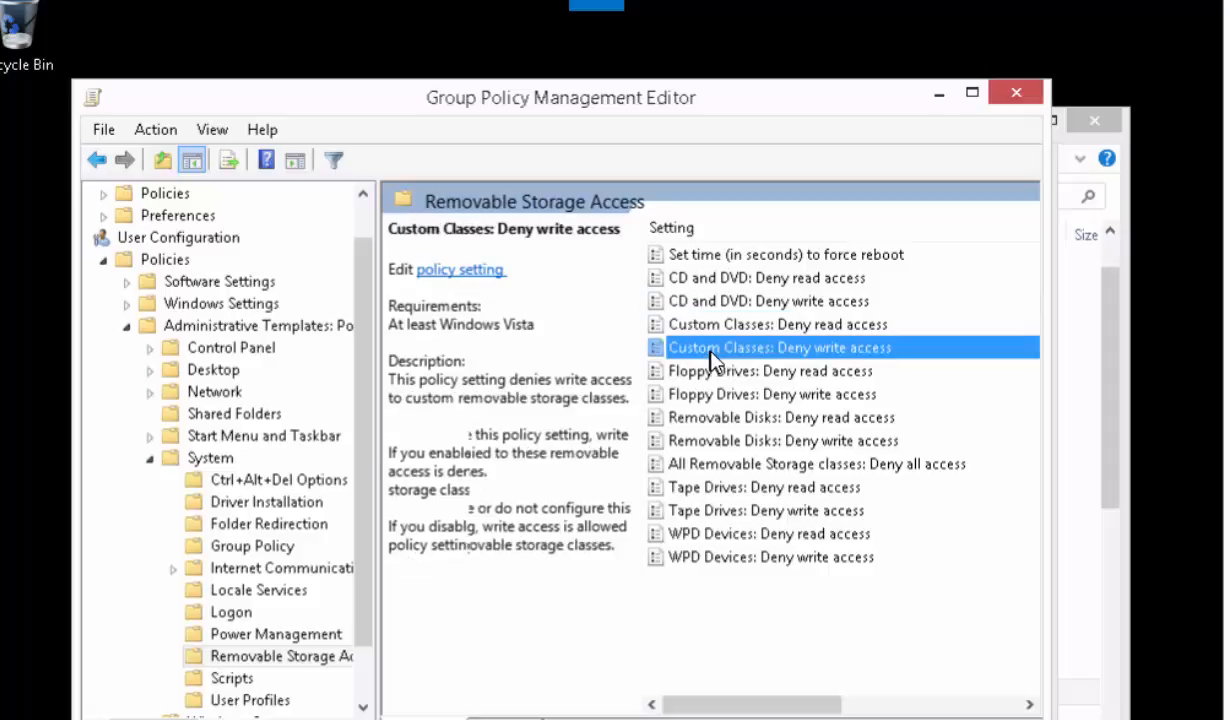
pyautogui.click(62, 237)
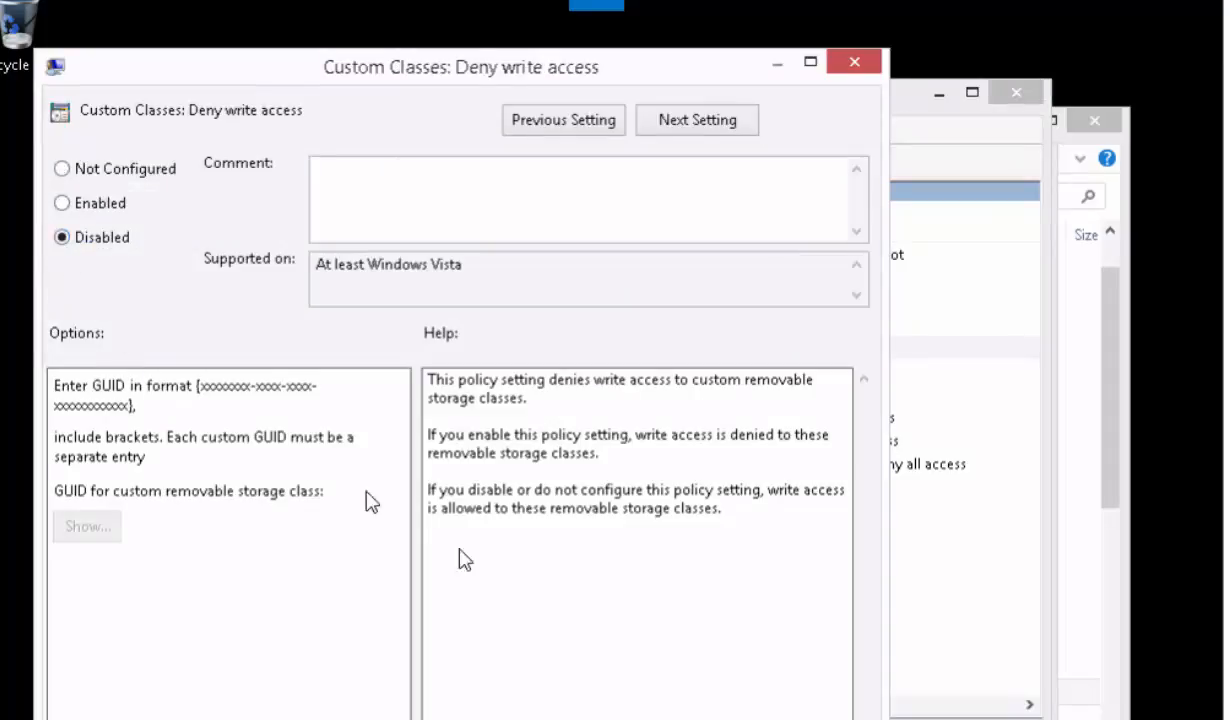
pyautogui.click(822, 719)
pyautogui.click(630, 719)
pyautogui.doubleClick(675, 396)
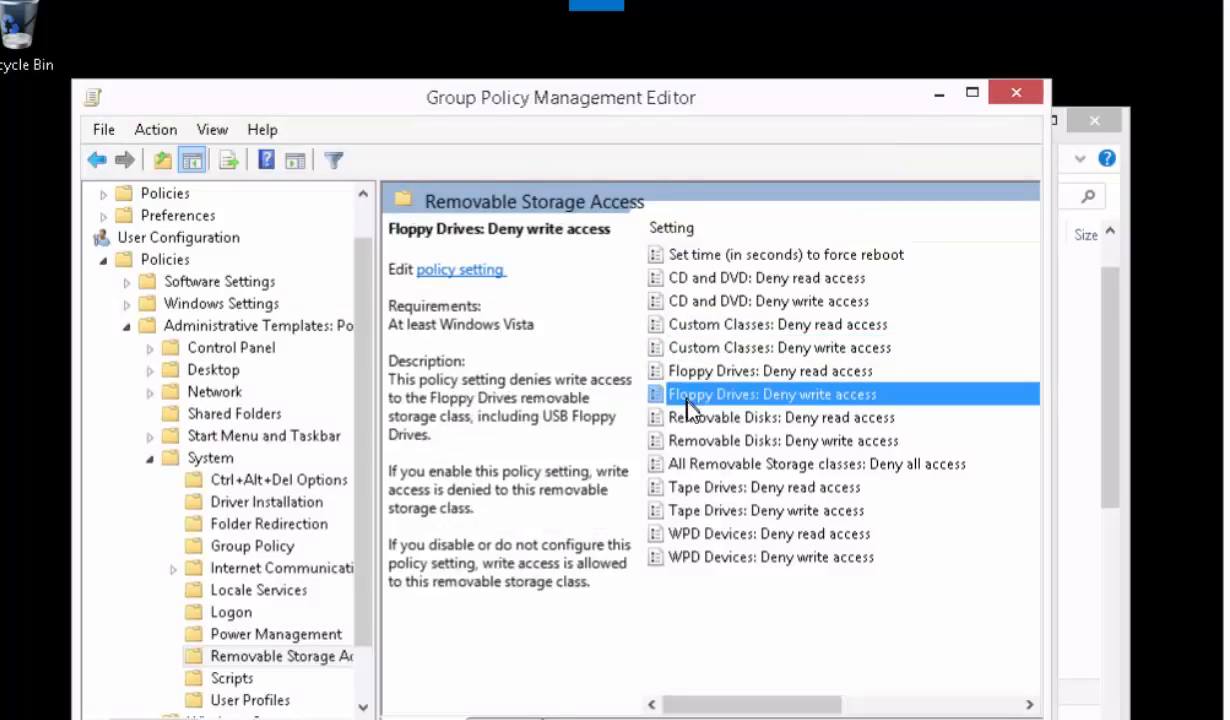
pyautogui.click(133, 268)
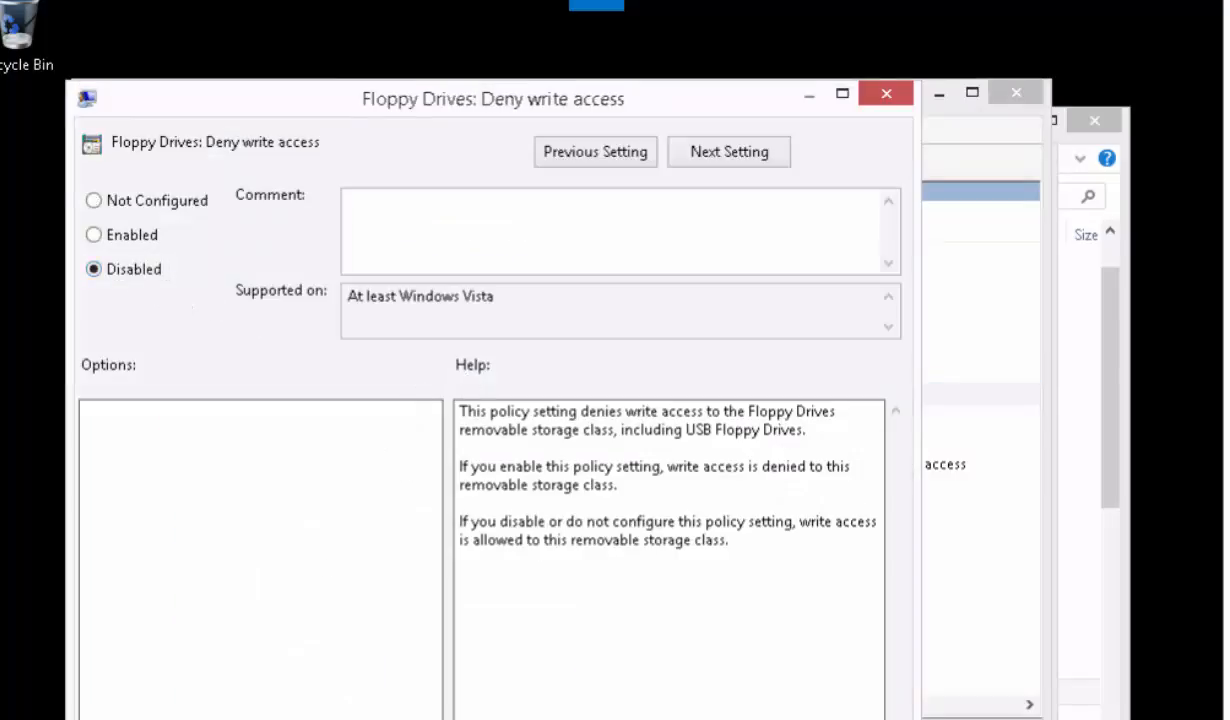
pyautogui.click(630, 719)
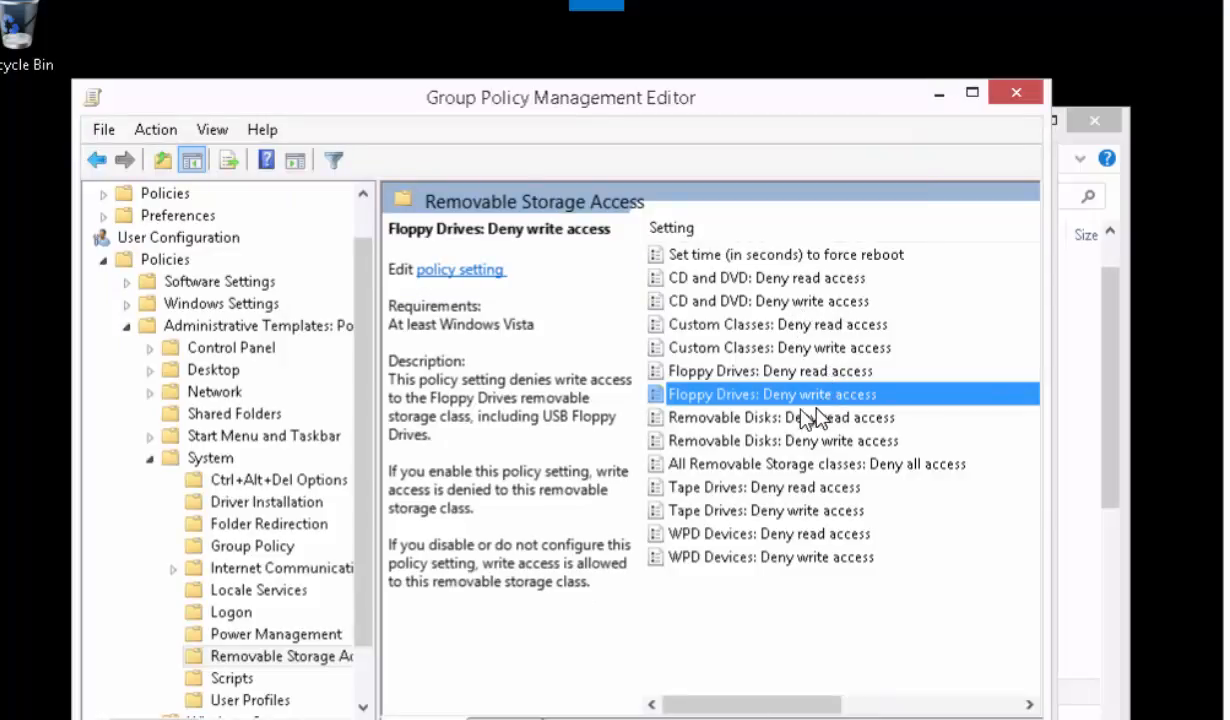
# - Set the "Deny write access" policy settings for Removable Disks, Tape Drives and WPD Devices to Disabled
pyautogui.doubleClick(719, 449)
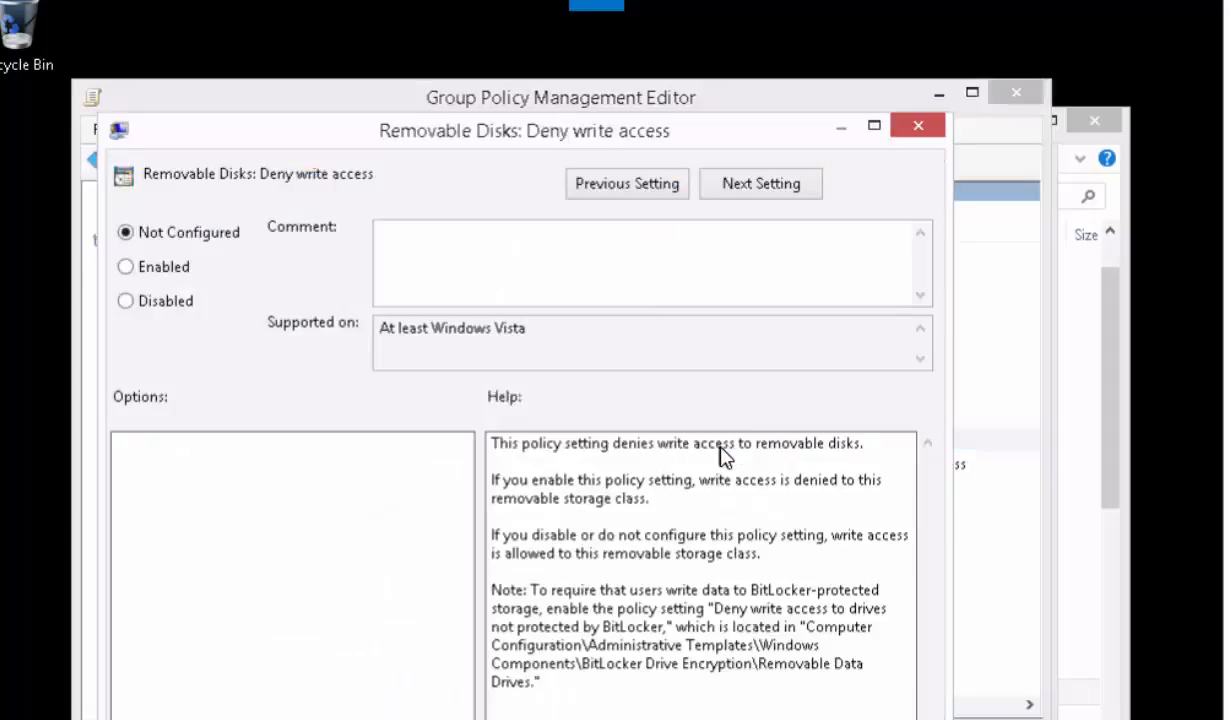
pyautogui.press('Escape')
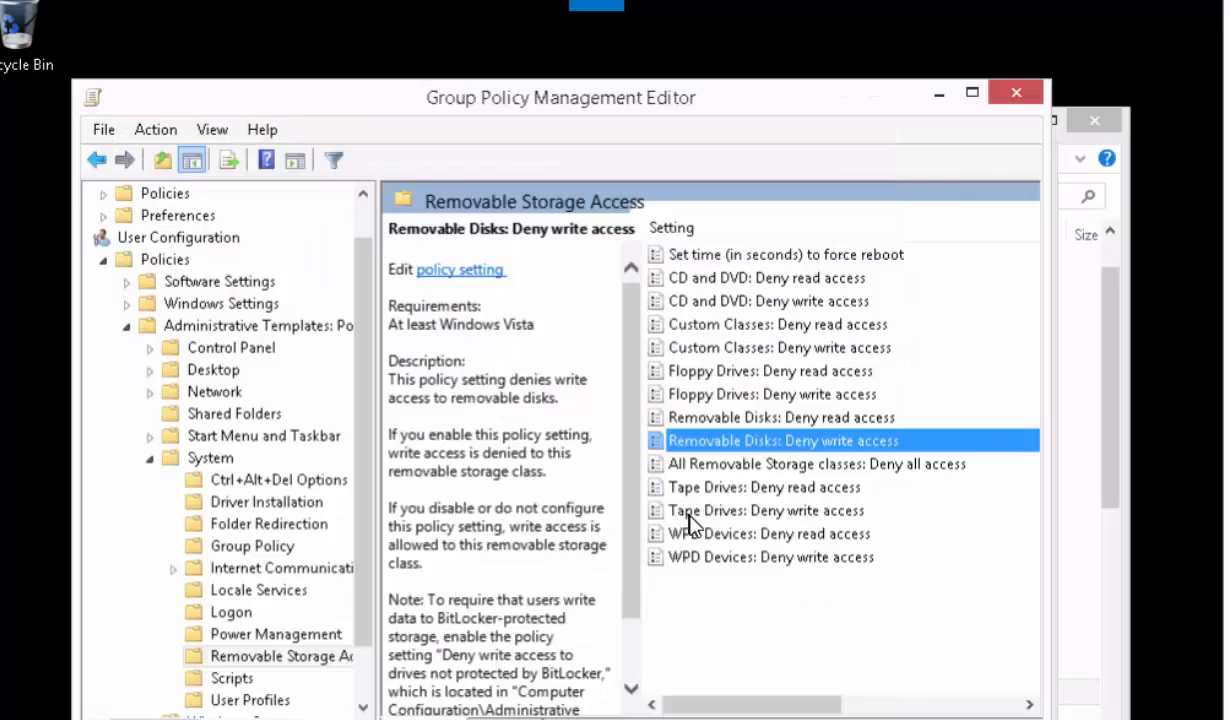
pyautogui.click(700, 511)
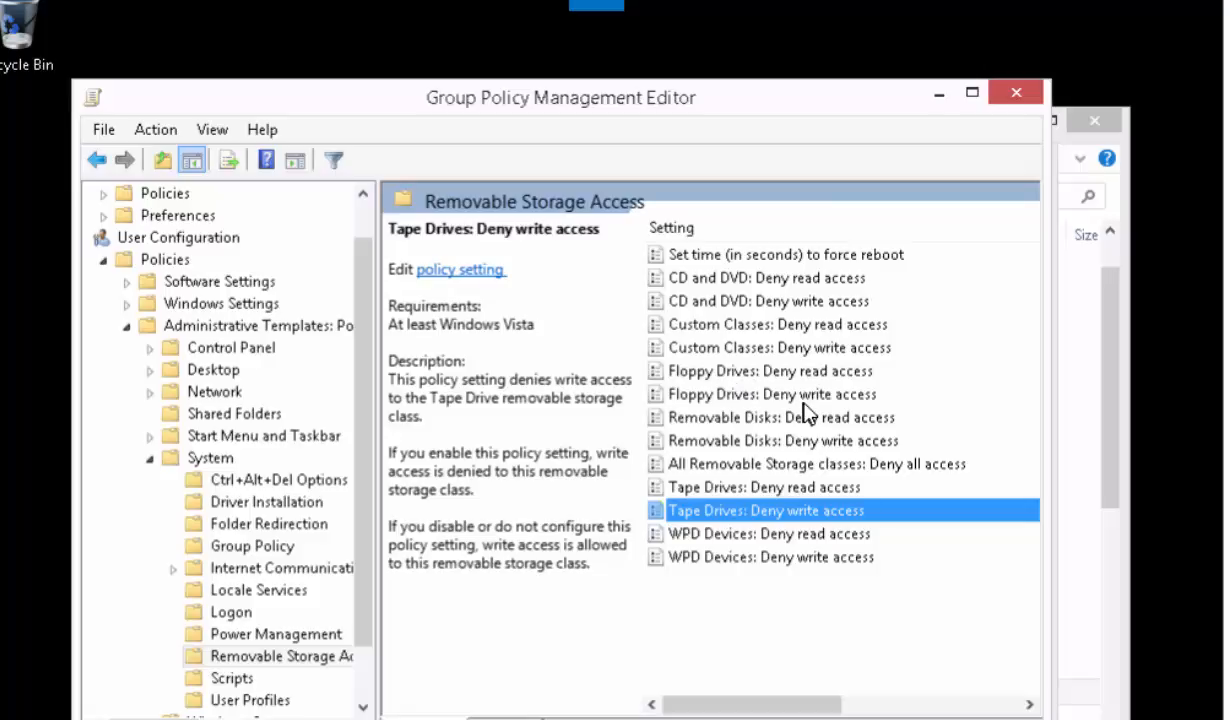
pyautogui.doubleClick(786, 563)
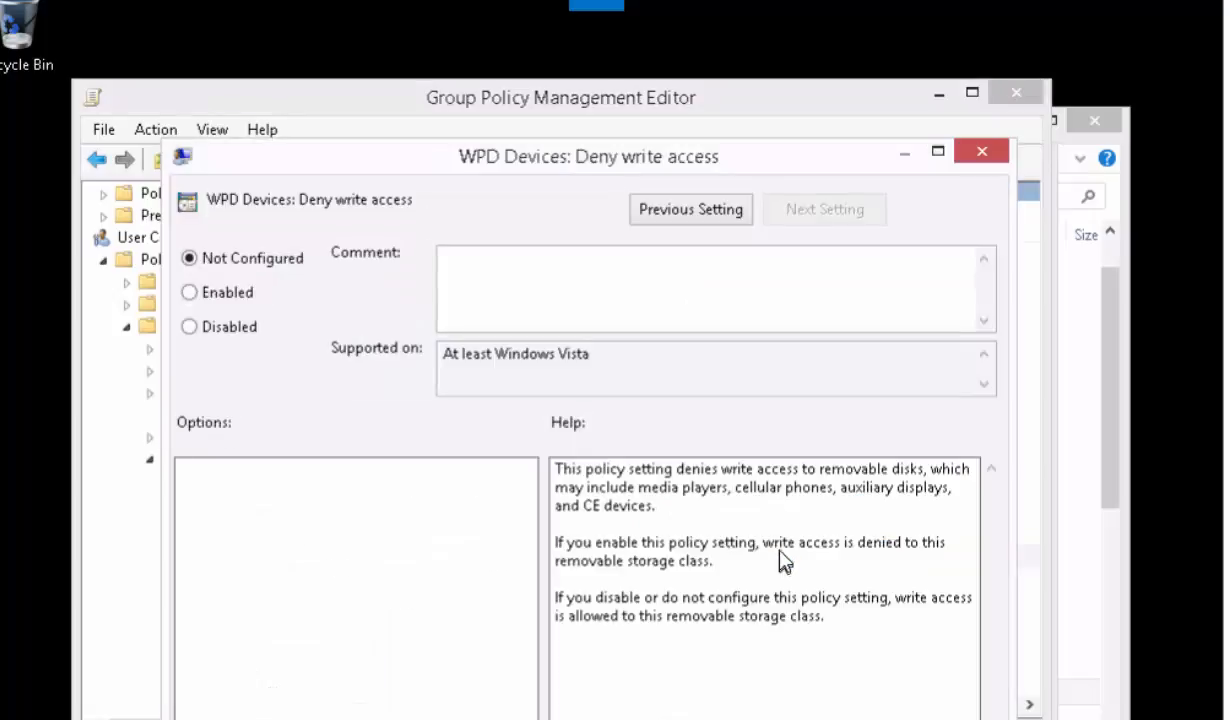
pyautogui.click(855, 718)
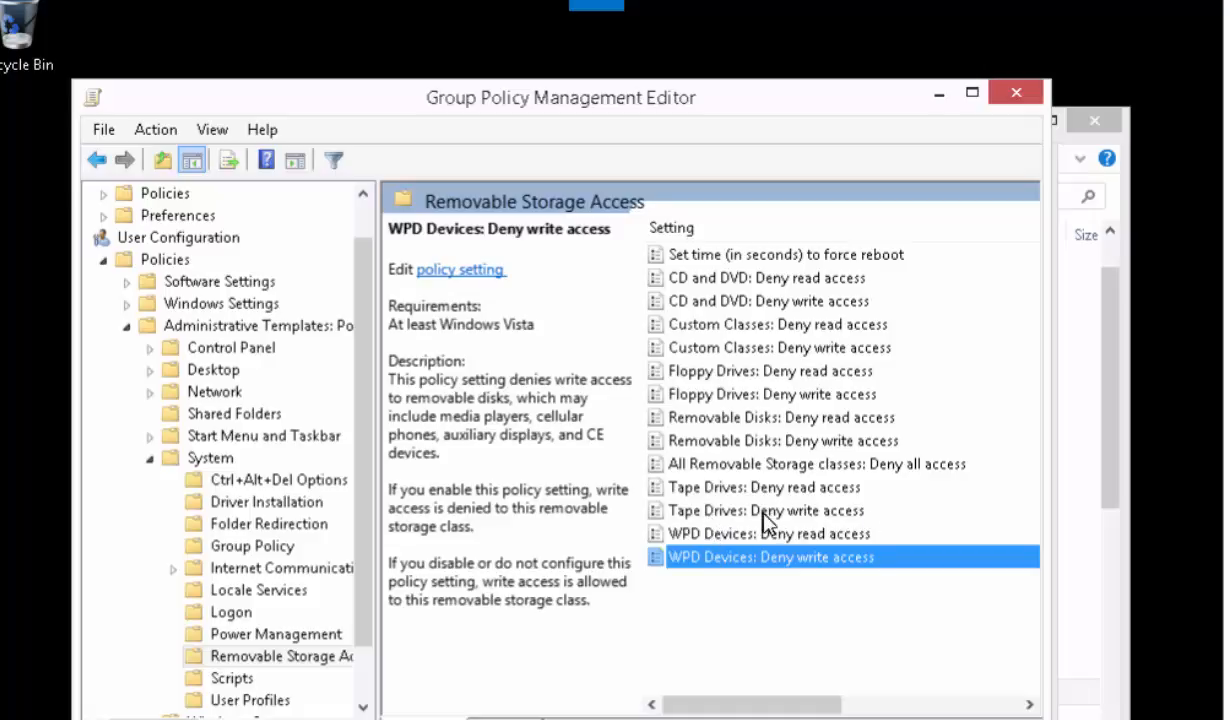
pyautogui.doubleClick(740, 554)
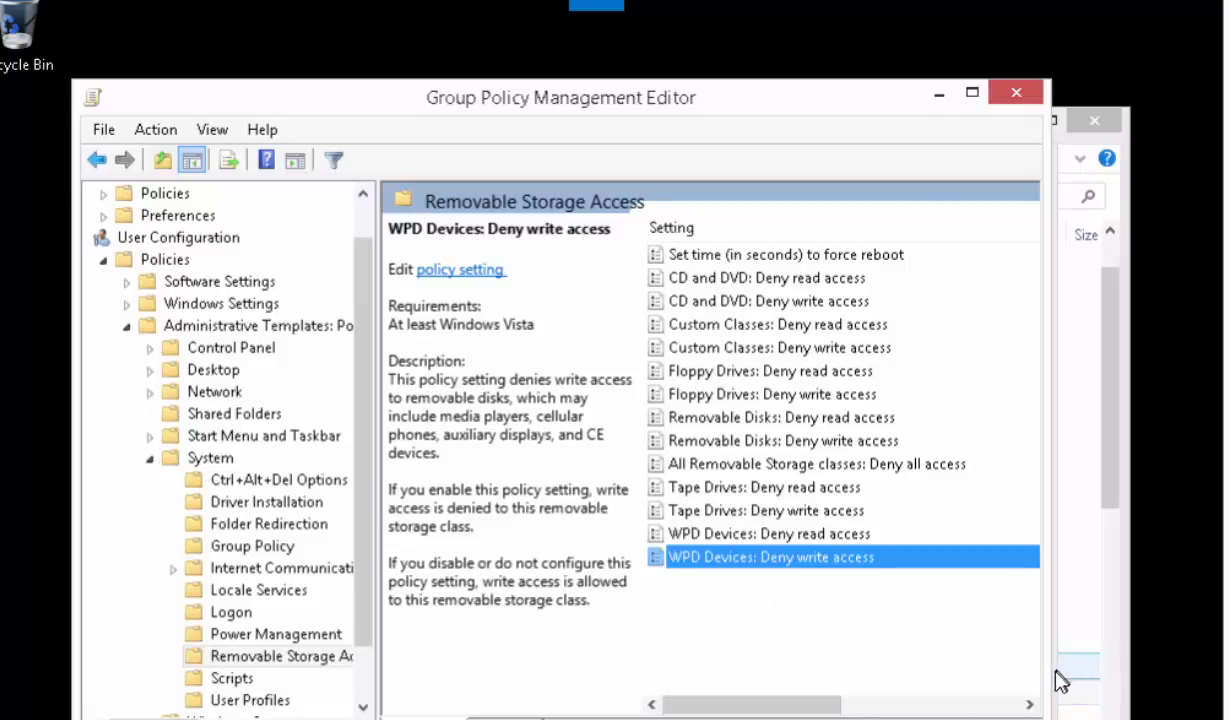
# - Review the states of the Removable Storage Access settings, and exit the policy editor to select Helpdesk-USB in Group Policy Management
pyautogui.moveTo(1053, 672); pyautogui.dragTo(1160, 657)
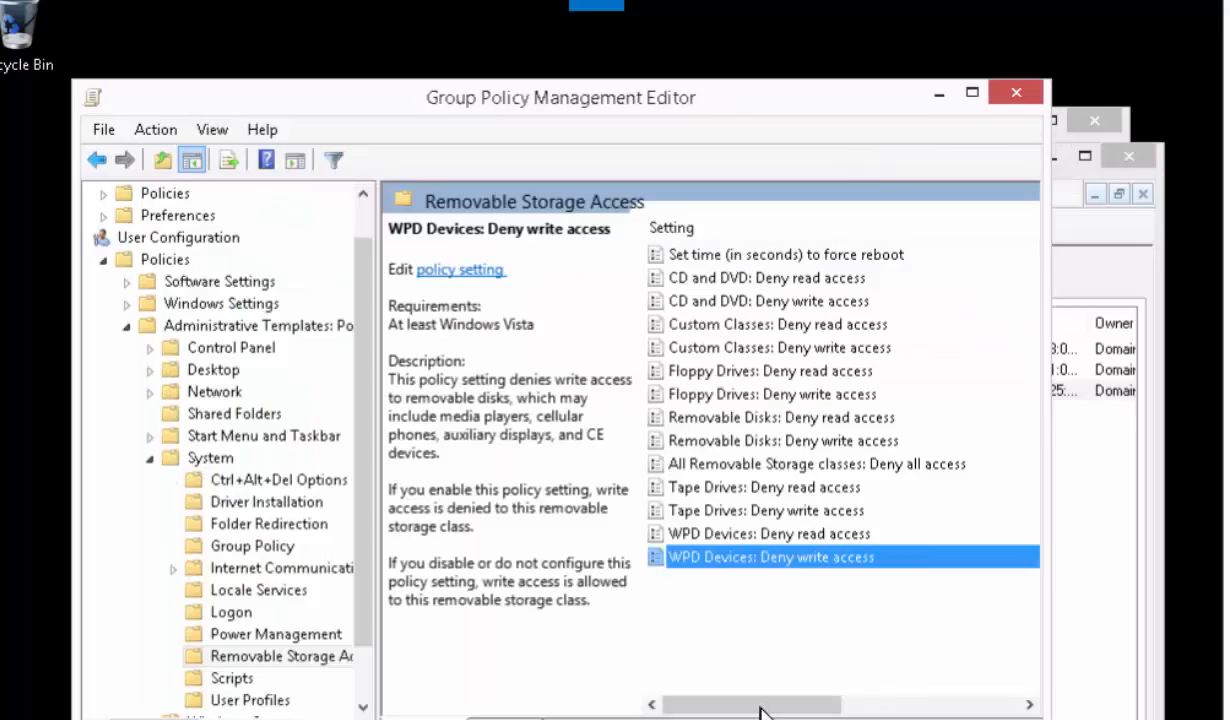
pyautogui.moveTo(765, 708); pyautogui.dragTo(851, 706)
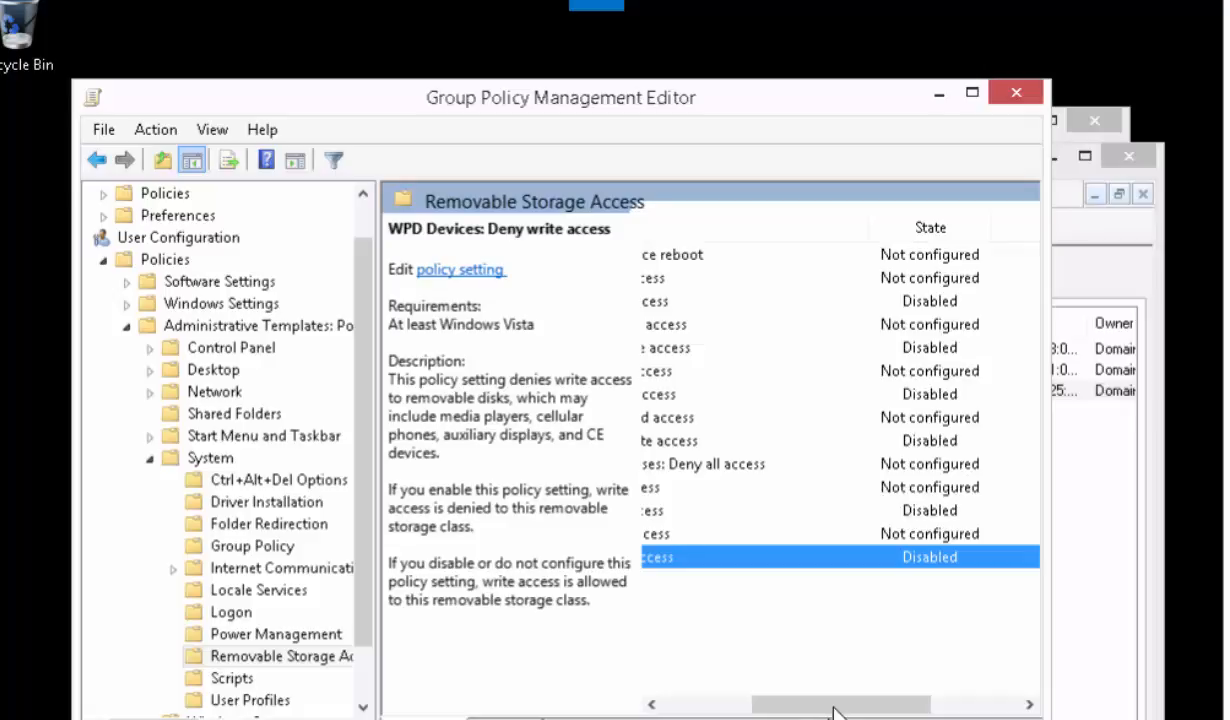
pyautogui.click(910, 301)
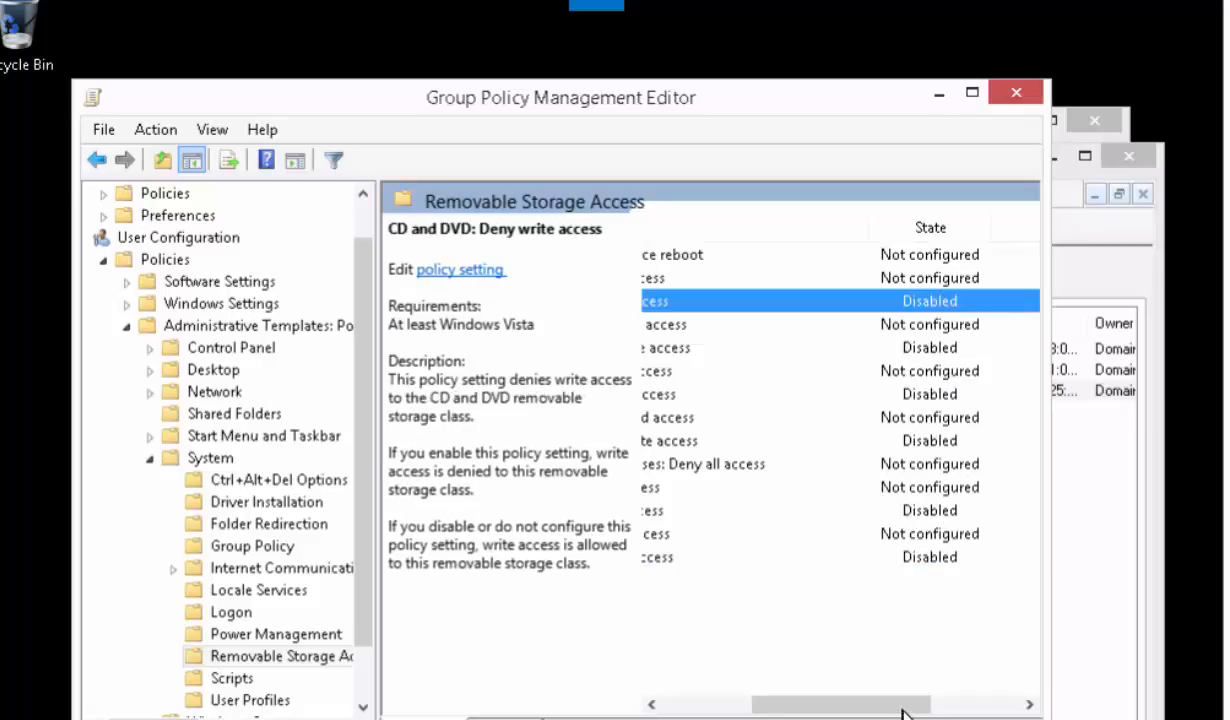
pyautogui.moveTo(902, 714); pyautogui.dragTo(810, 715)
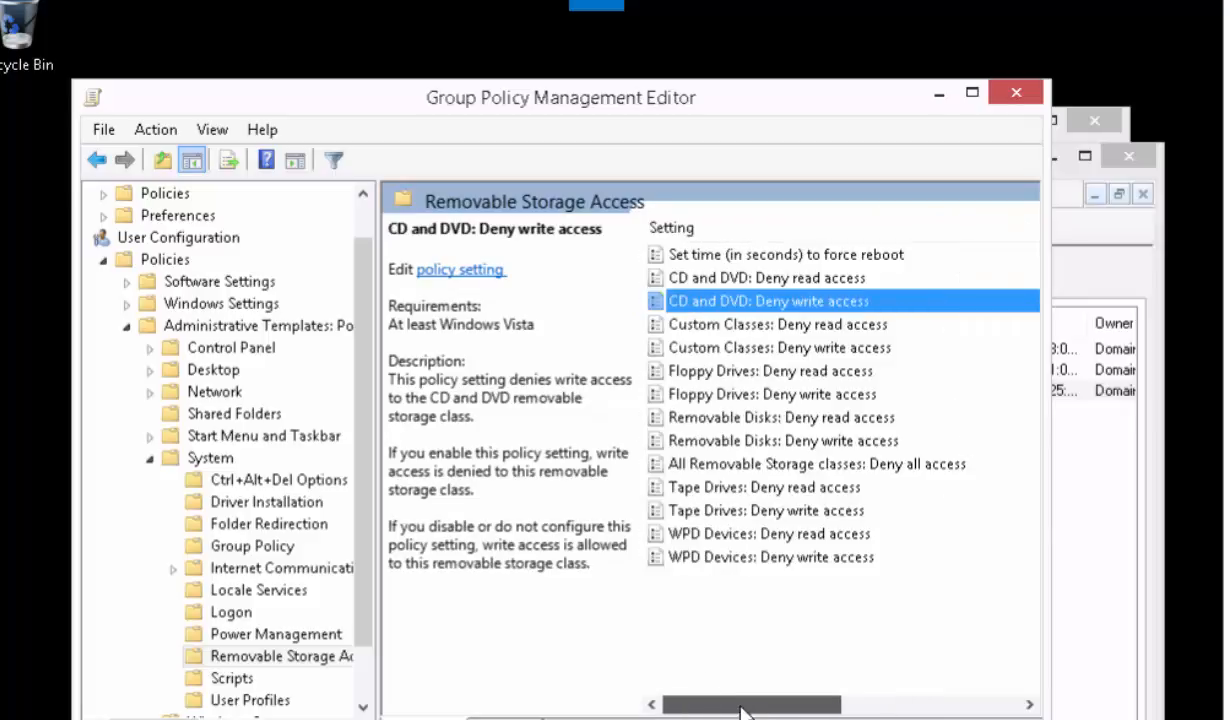
pyautogui.click(104, 131)
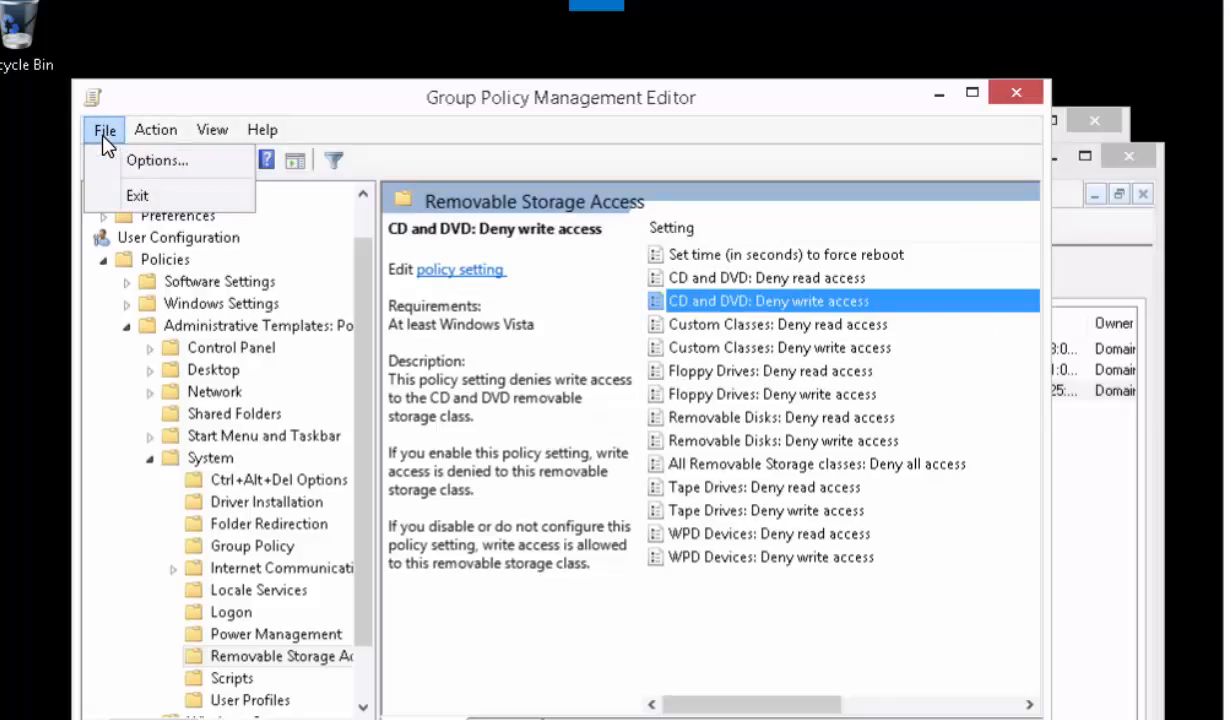
pyautogui.click(135, 197)
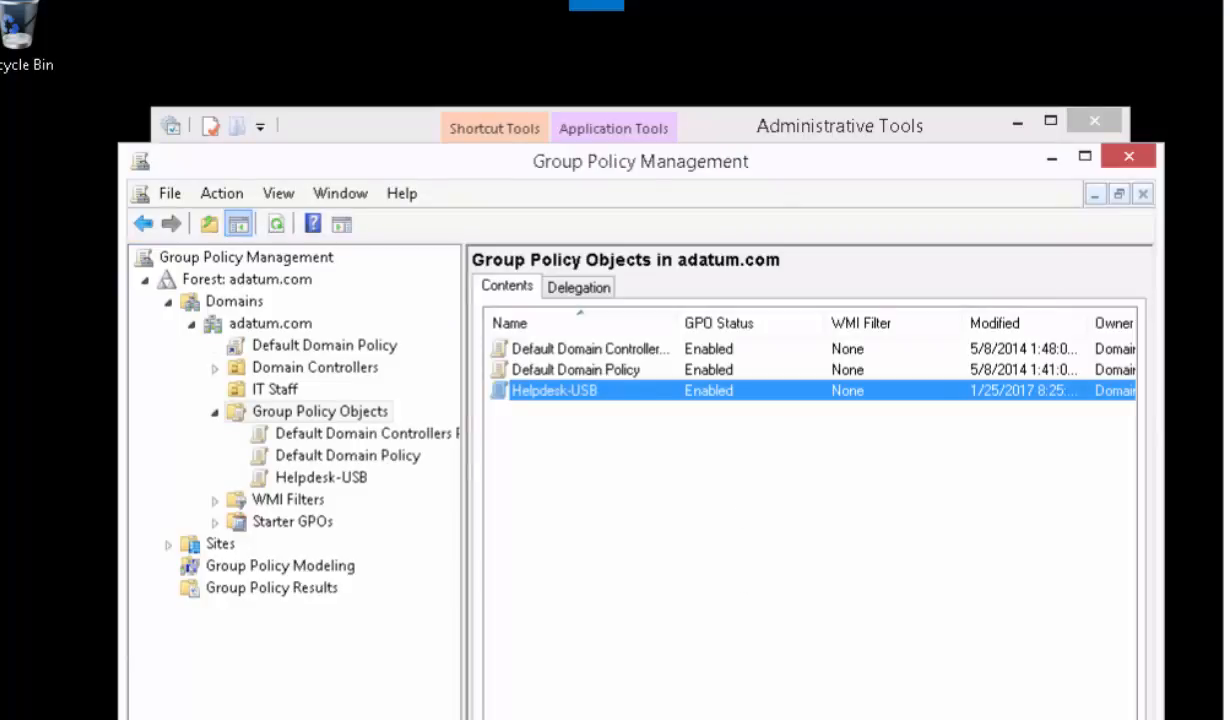
pyautogui.click(669, 393)
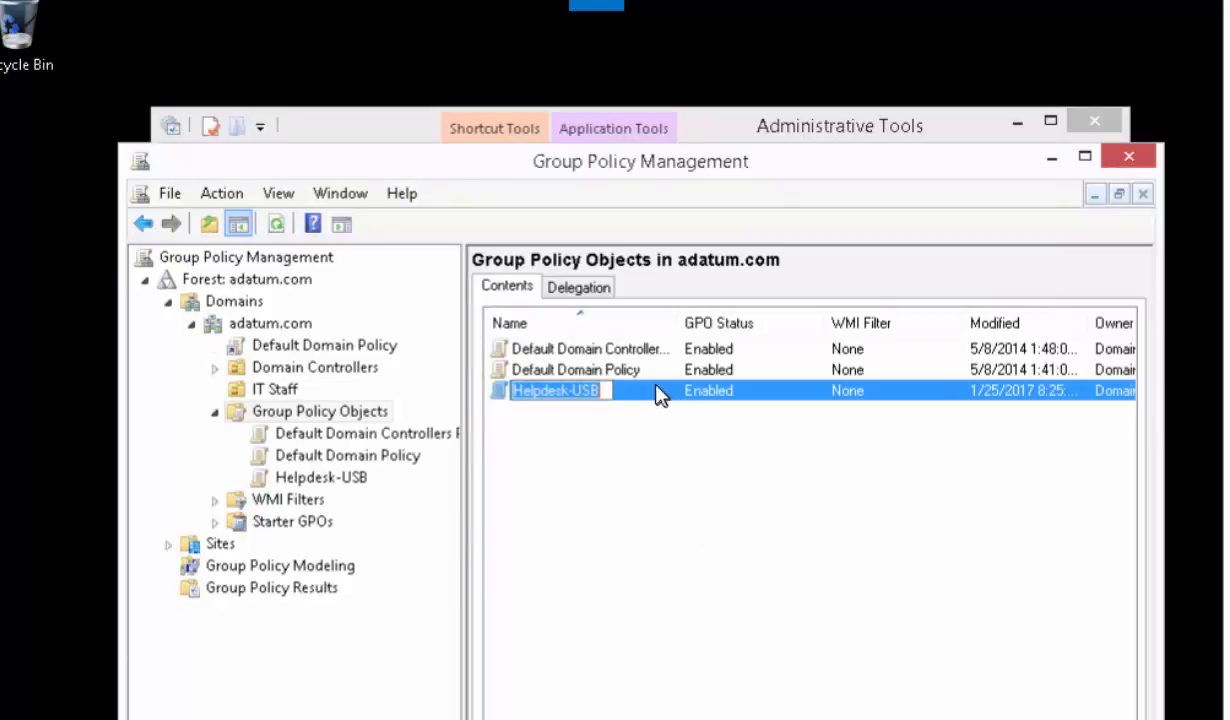
# - Select the Helpdesk-USB GPO and expand its whole settings report to review the configured policies
pyautogui.click(348, 479)
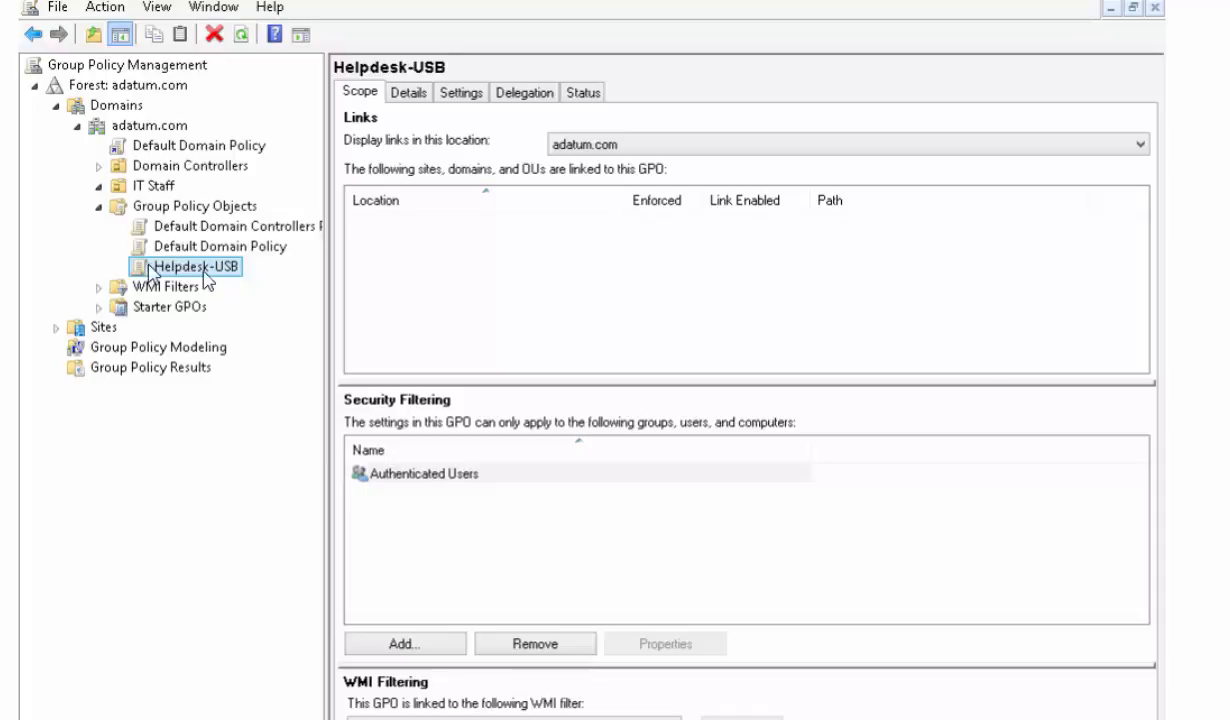
pyautogui.click(466, 96)
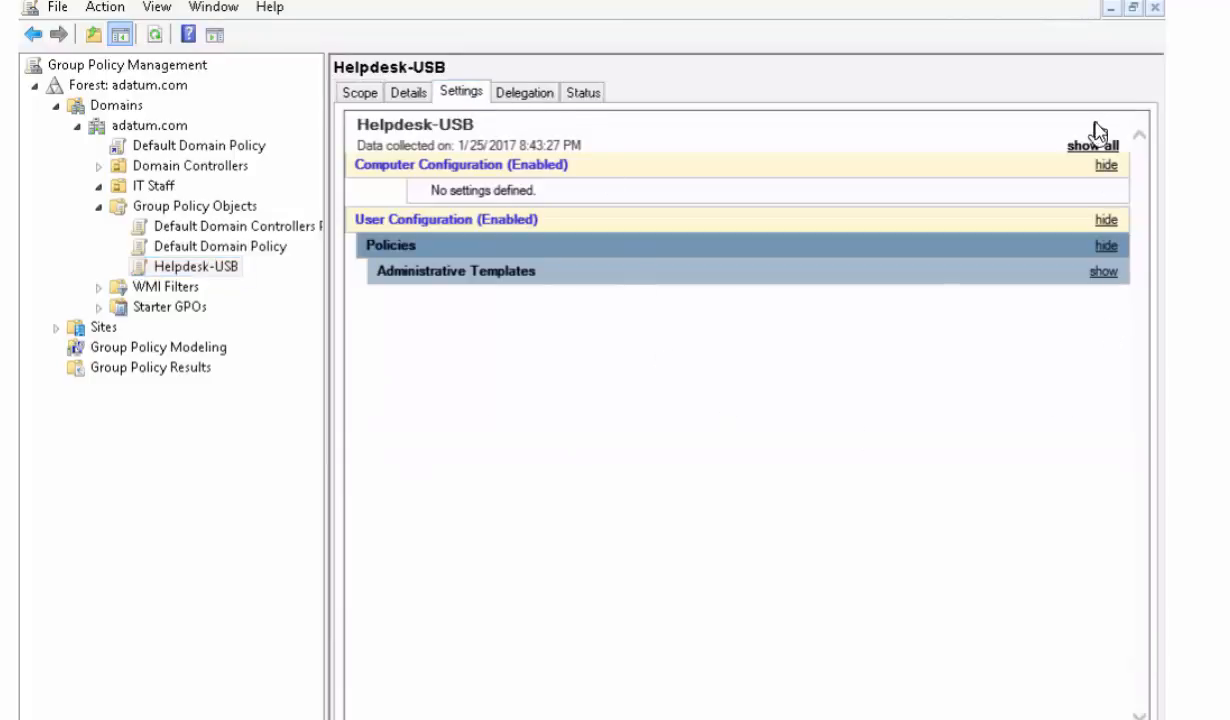
pyautogui.click(1097, 150)
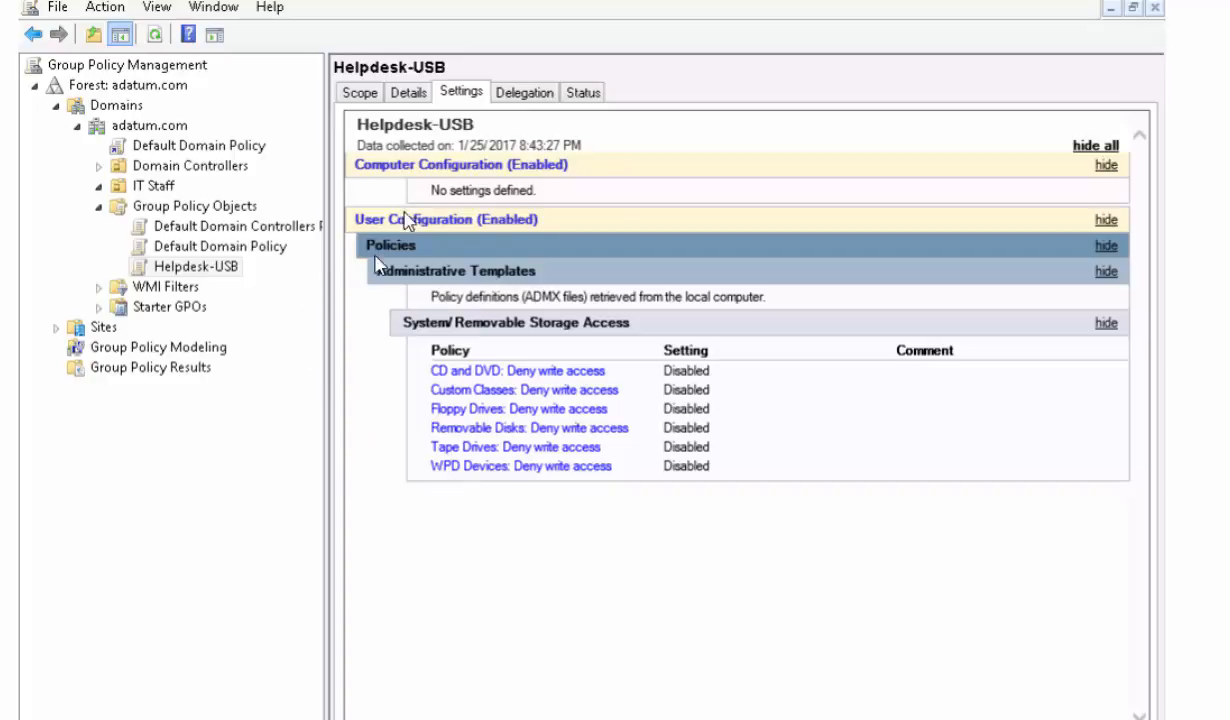
# - Try to add "itstaff" to the security filtering of the Helpdesk-USB GPO
pyautogui.click(367, 96)
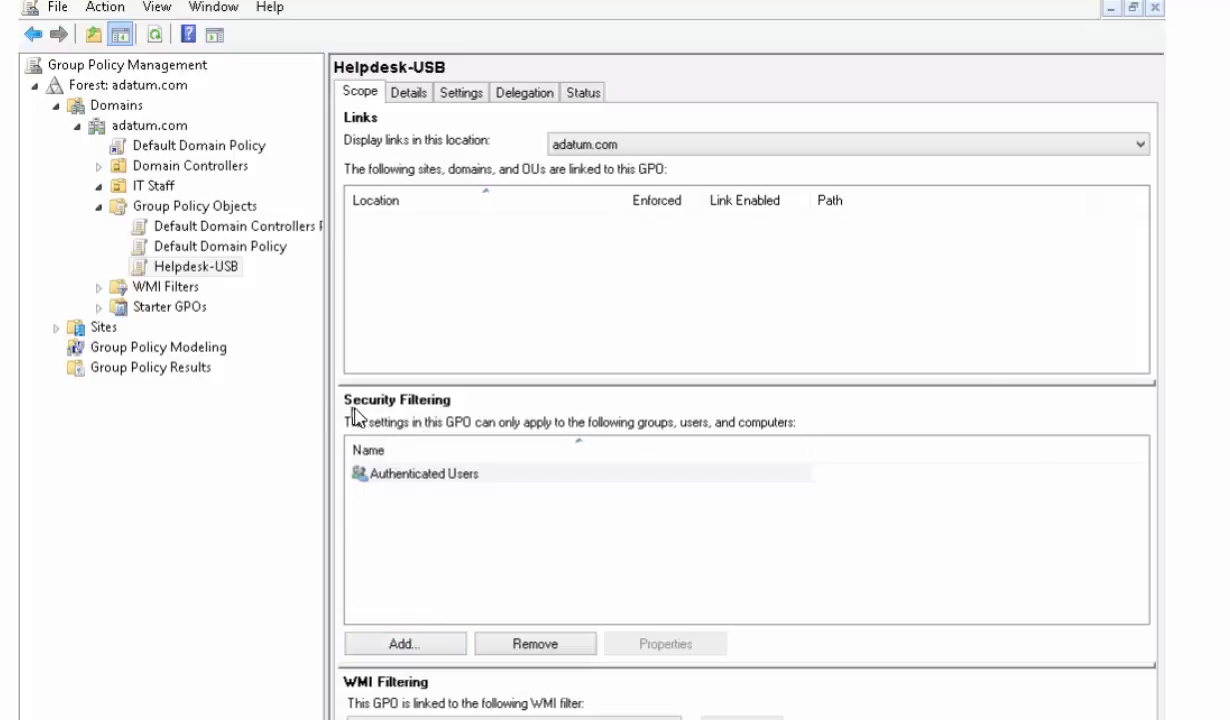
pyautogui.click(408, 648)
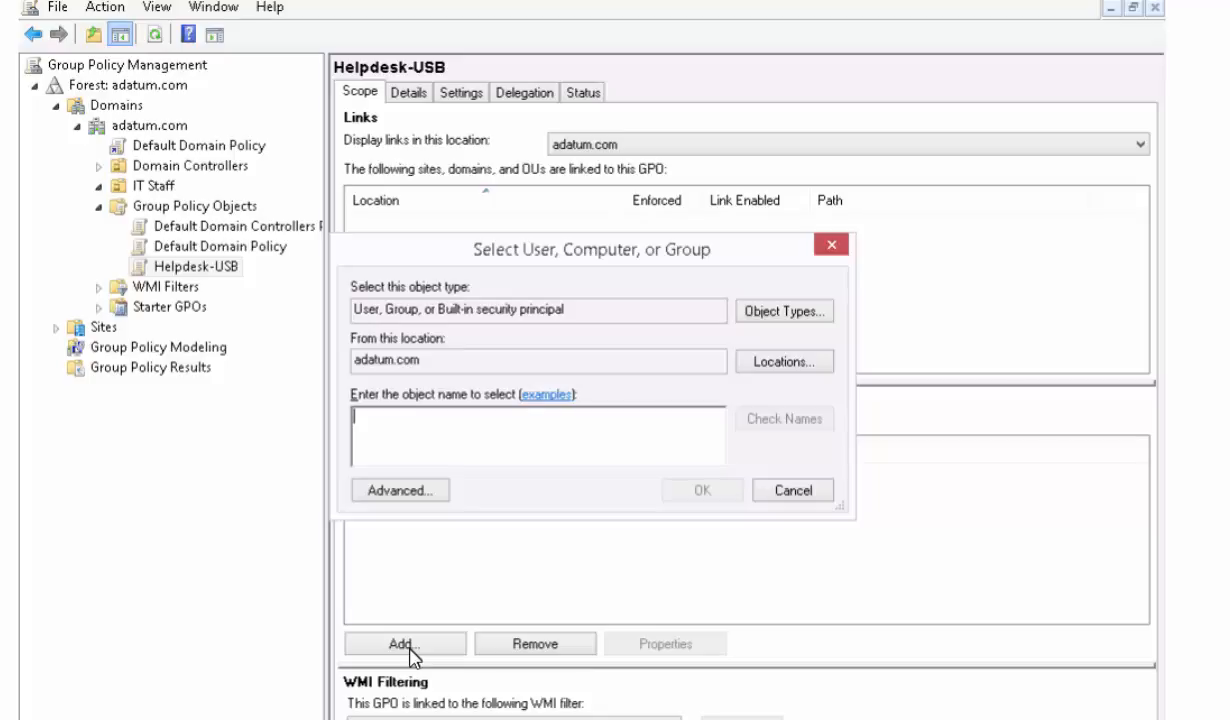
pyautogui.write('h')
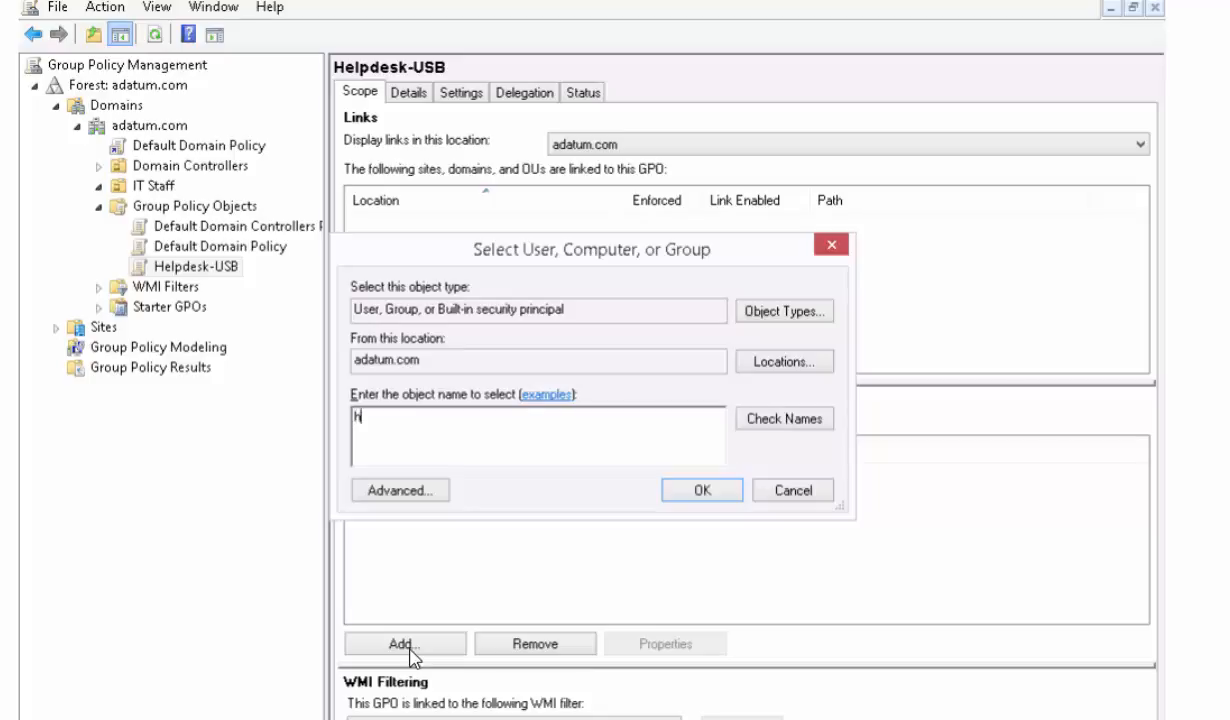
pyautogui.press('BackSpace')
pyautogui.write('itstaff')
pyautogui.press('Return')
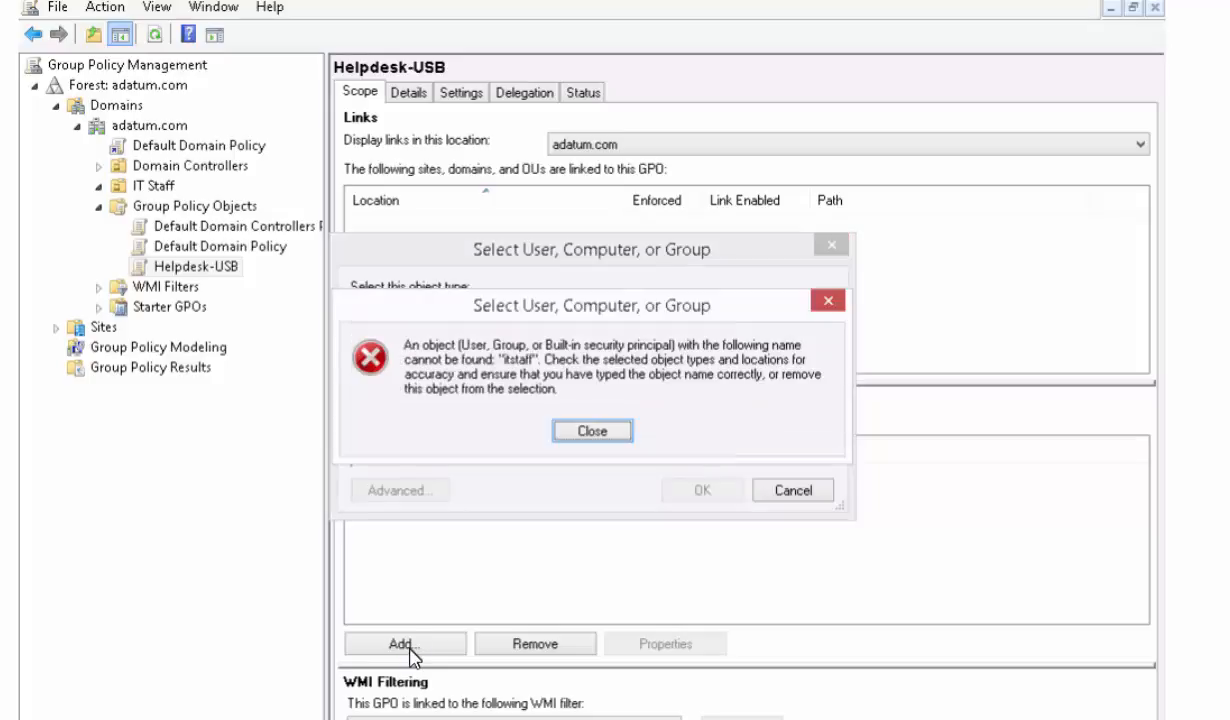
pyautogui.press('Return')
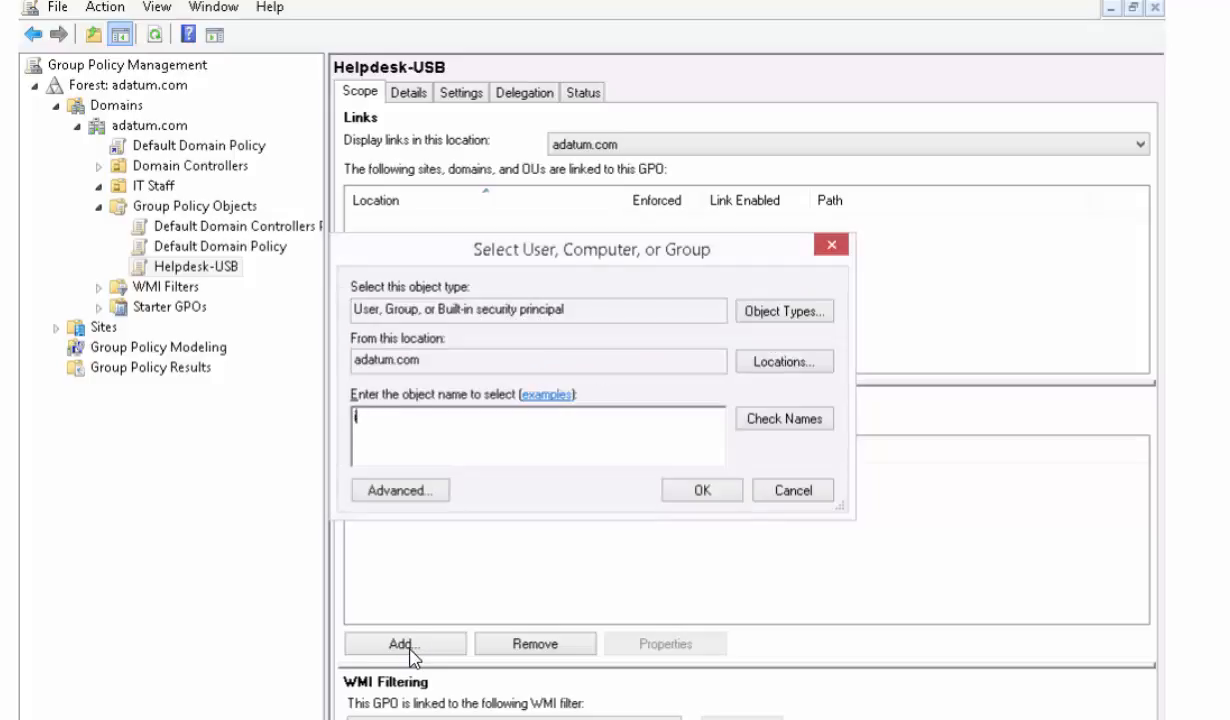
# - Add the helpdesk account to the security filtering of the Helpdesk-USB GPO
pyautogui.write('helpdesk')
pyautogui.press('Return')
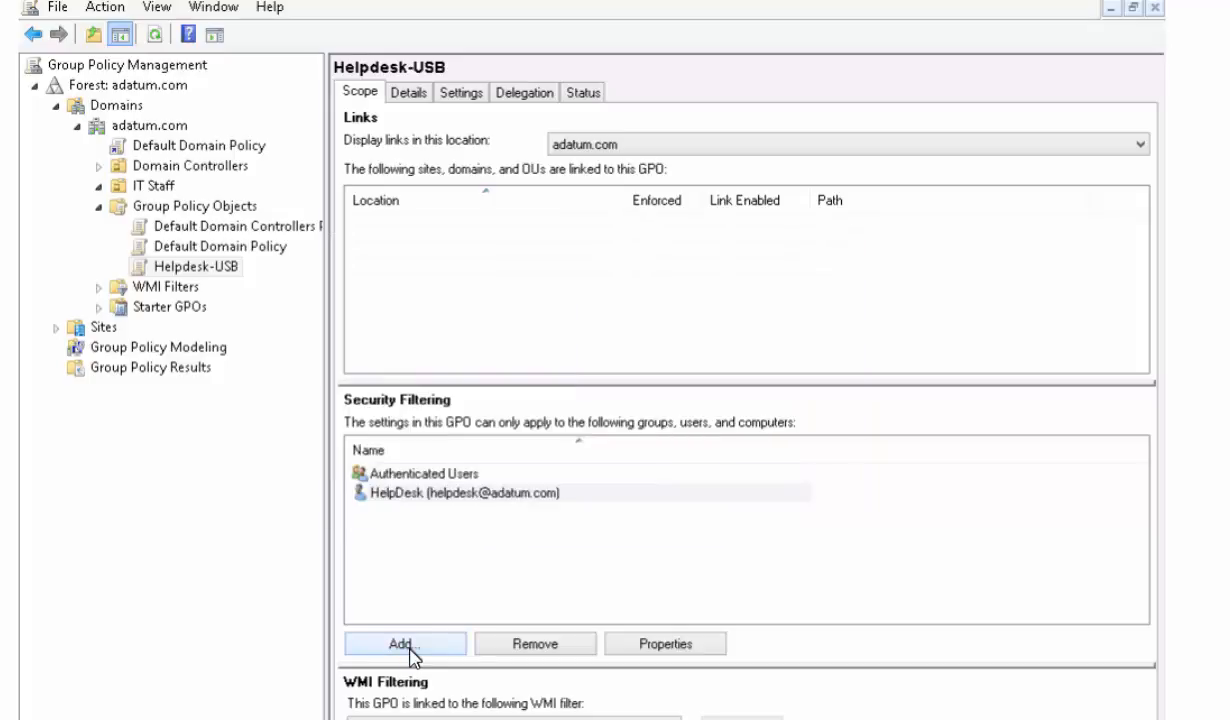
pyautogui.click(427, 497)
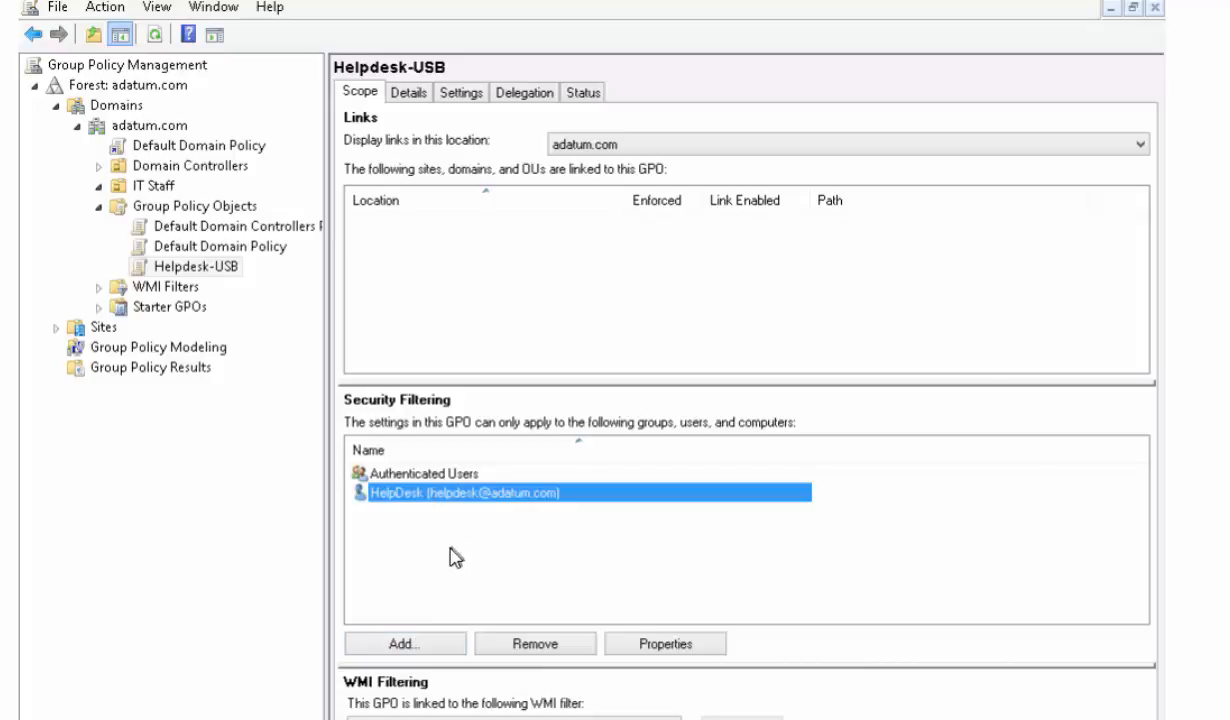
pyautogui.click(426, 514)
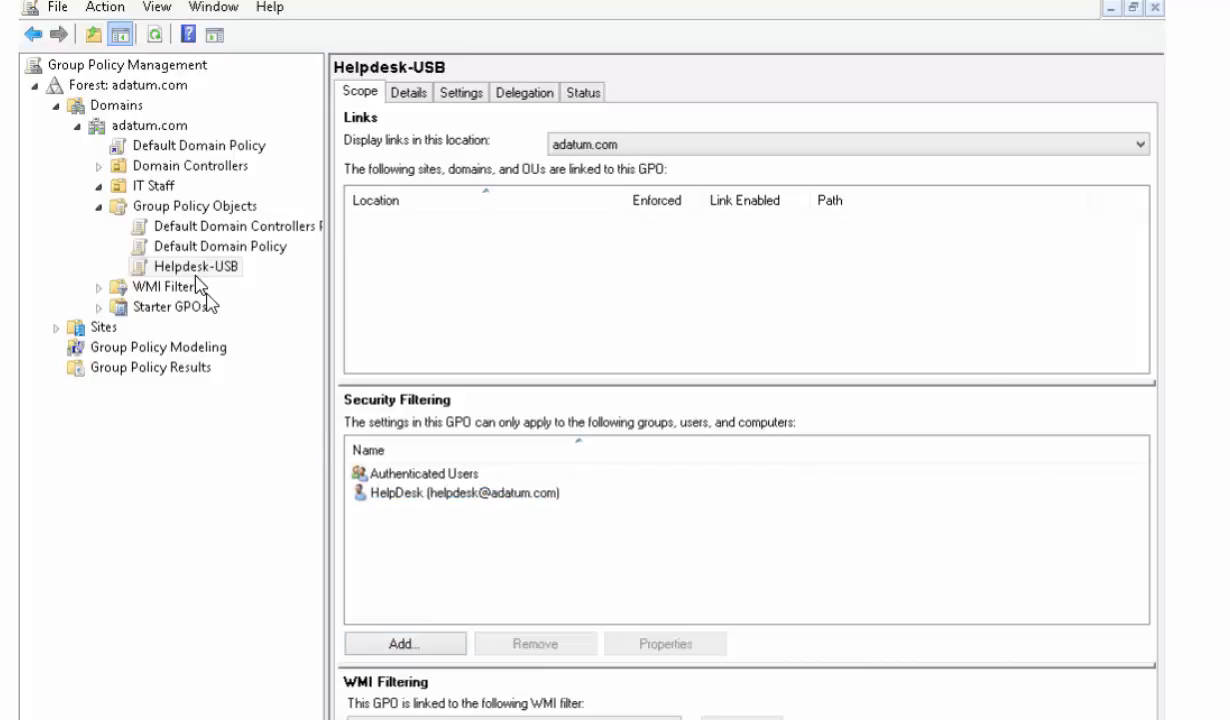
# - Remove Authenticated Users from the security filtering of the Helpdesk-USB GPO and confirm the removal
pyautogui.click(390, 480)
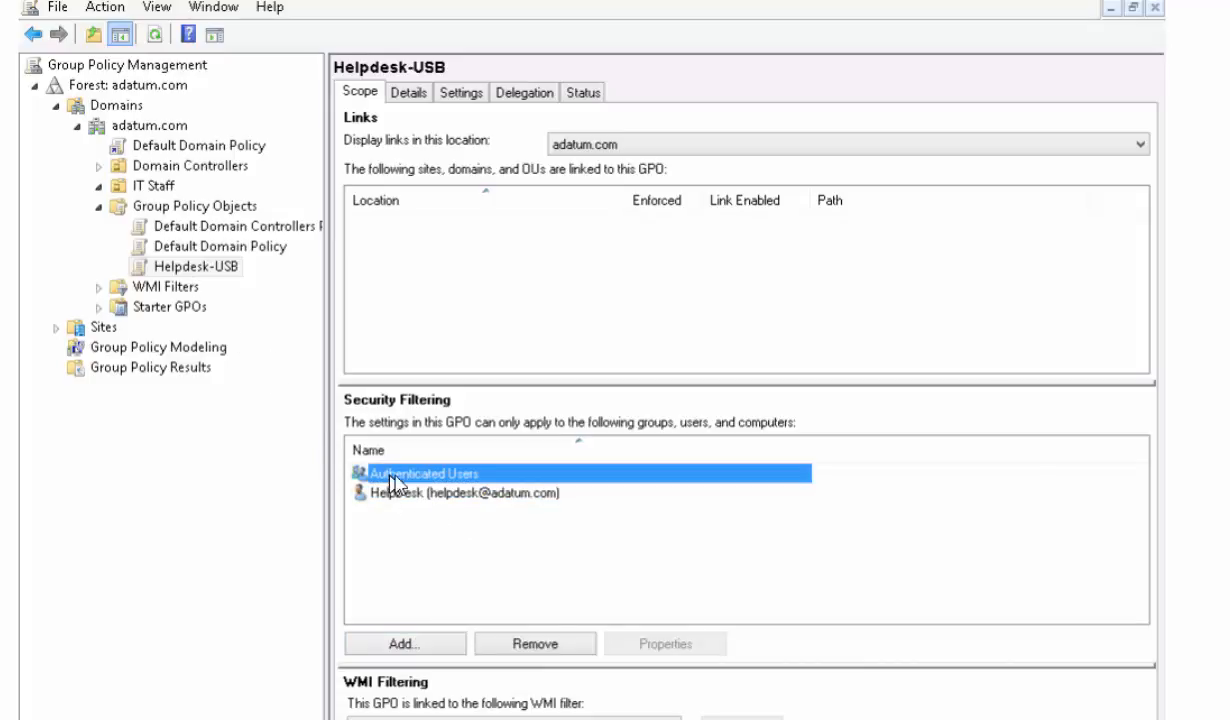
pyautogui.click(516, 650)
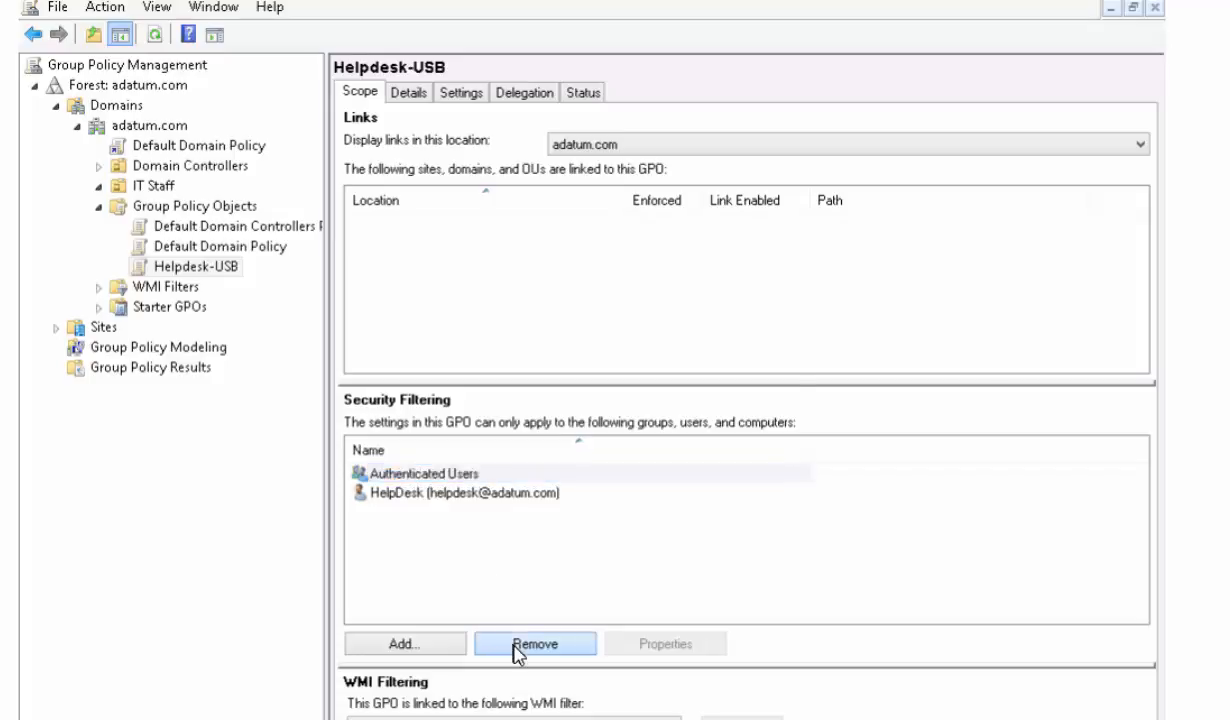
pyautogui.click(601, 445)
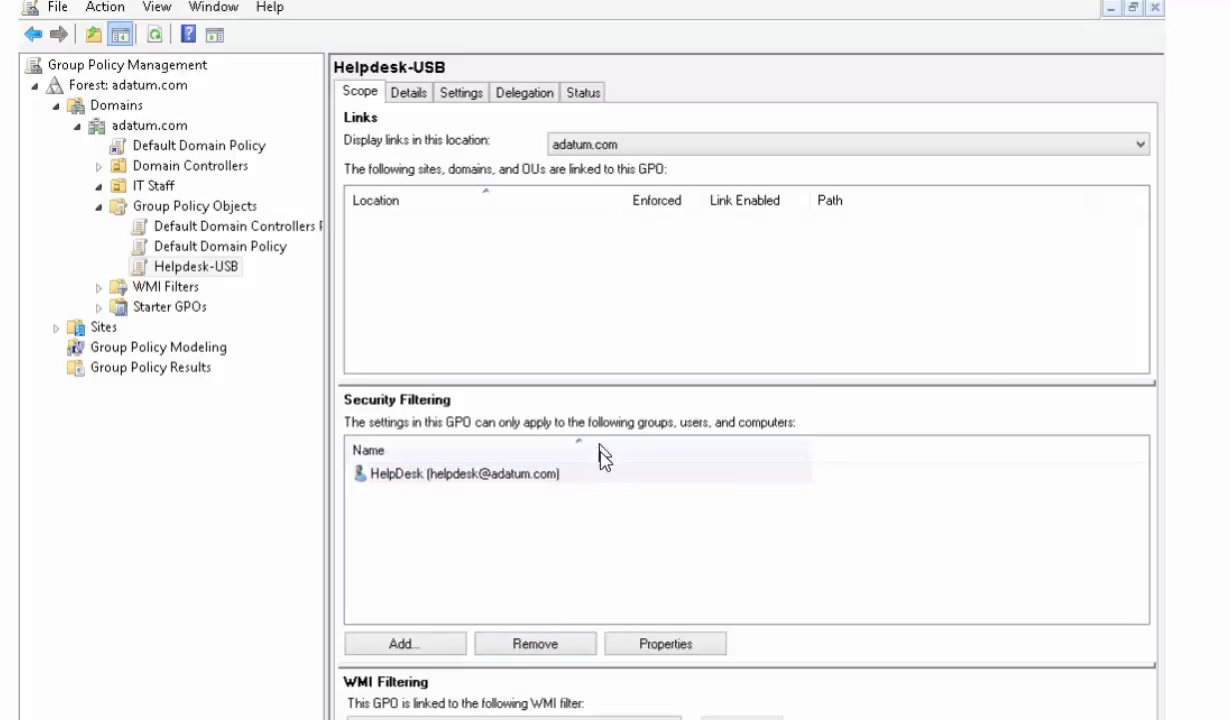
pyautogui.click(505, 490)
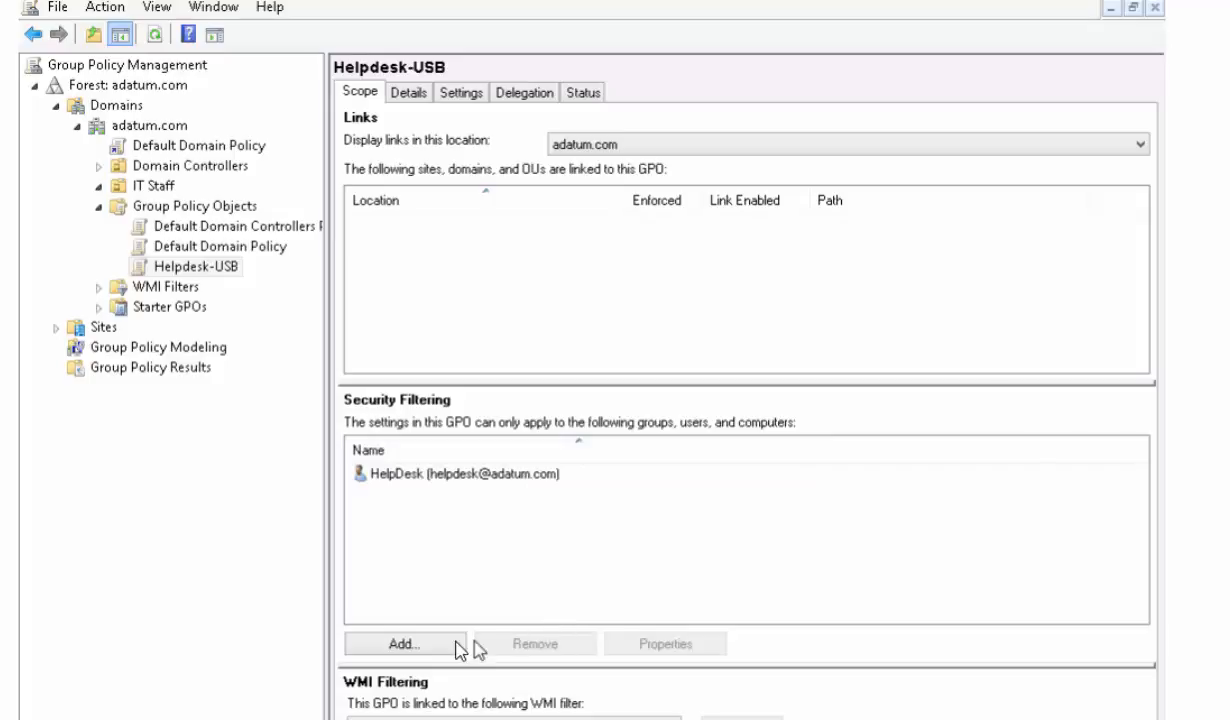
# - Add the ITManagers group to the Helpdesk-USB security filtering, searching for "itmanager" and choosing the group among the matches
pyautogui.click(425, 646)
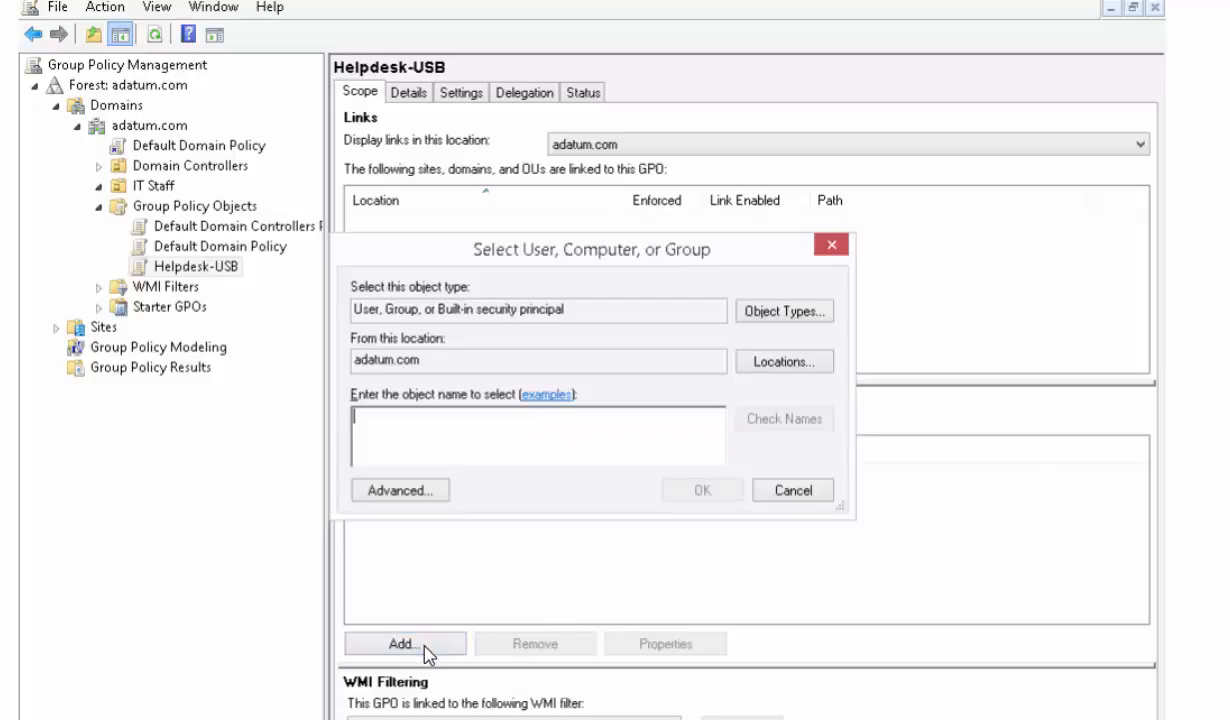
pyautogui.write('itmanager')
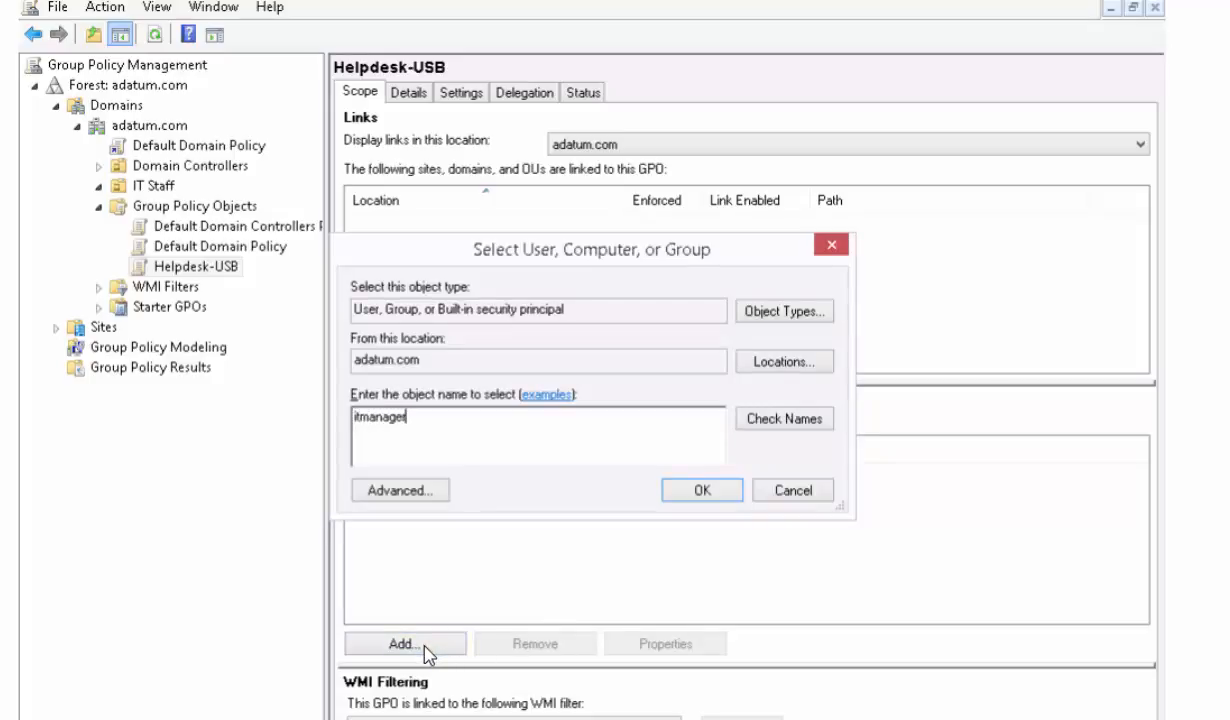
pyautogui.press('Return')
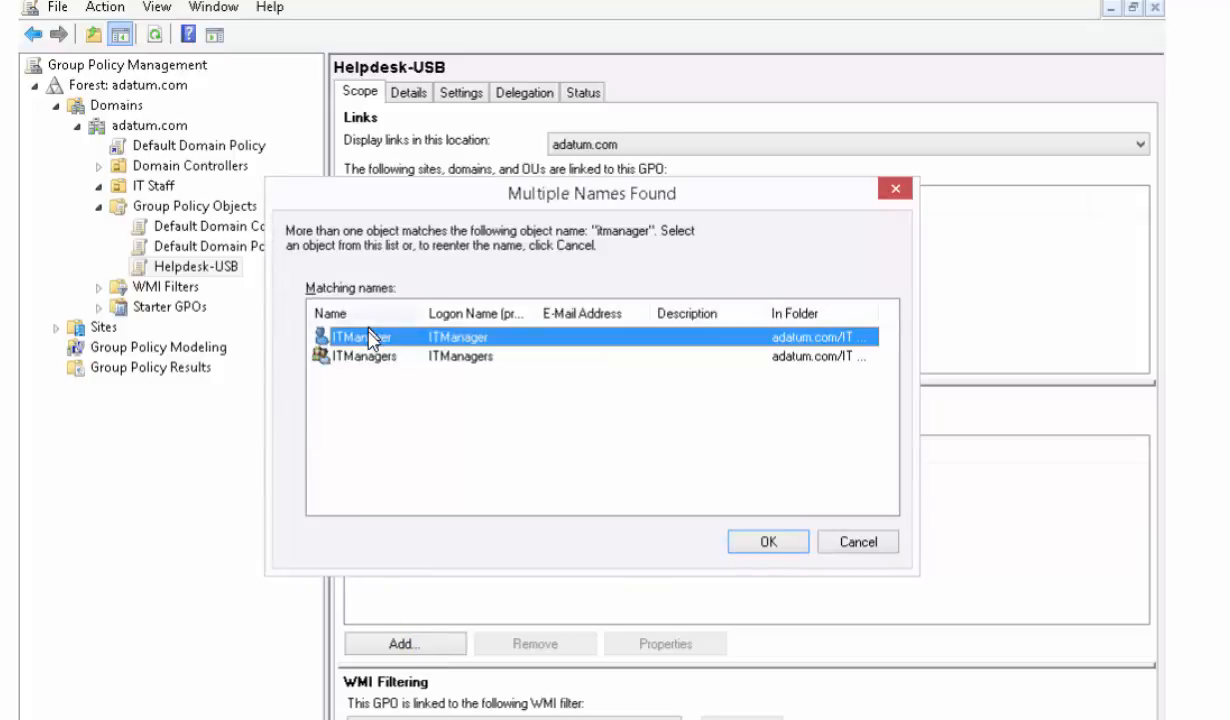
pyautogui.click(363, 360)
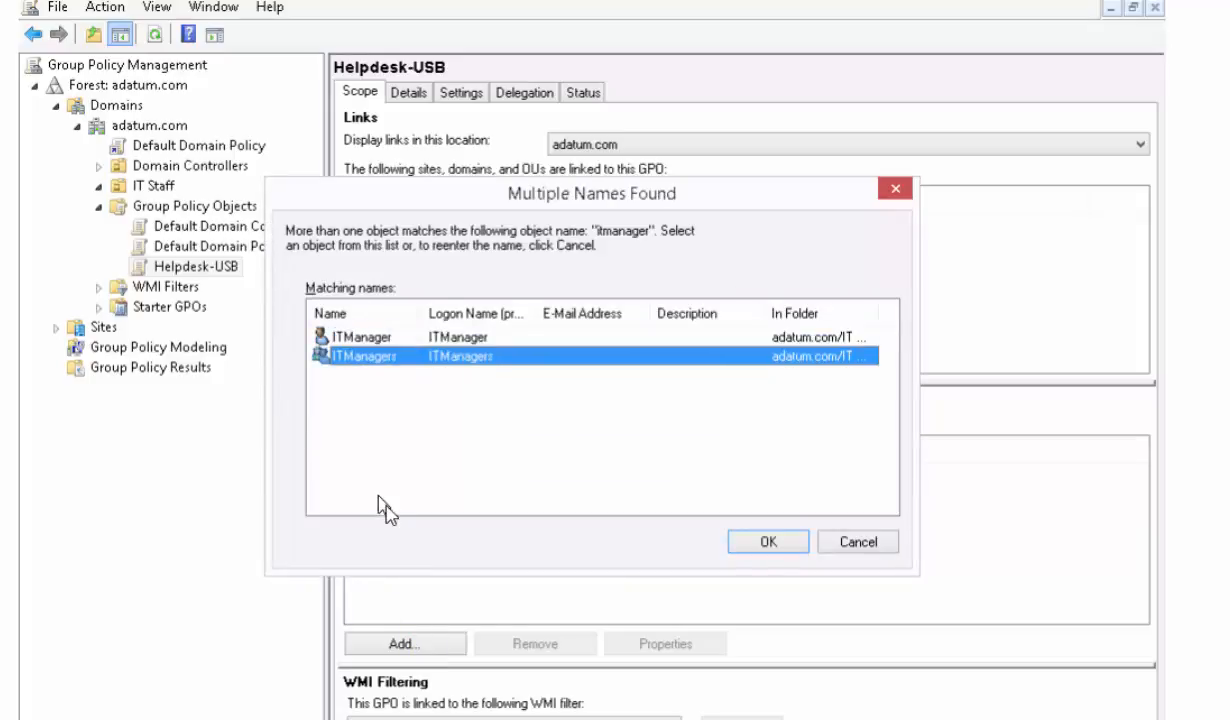
pyautogui.click(765, 543)
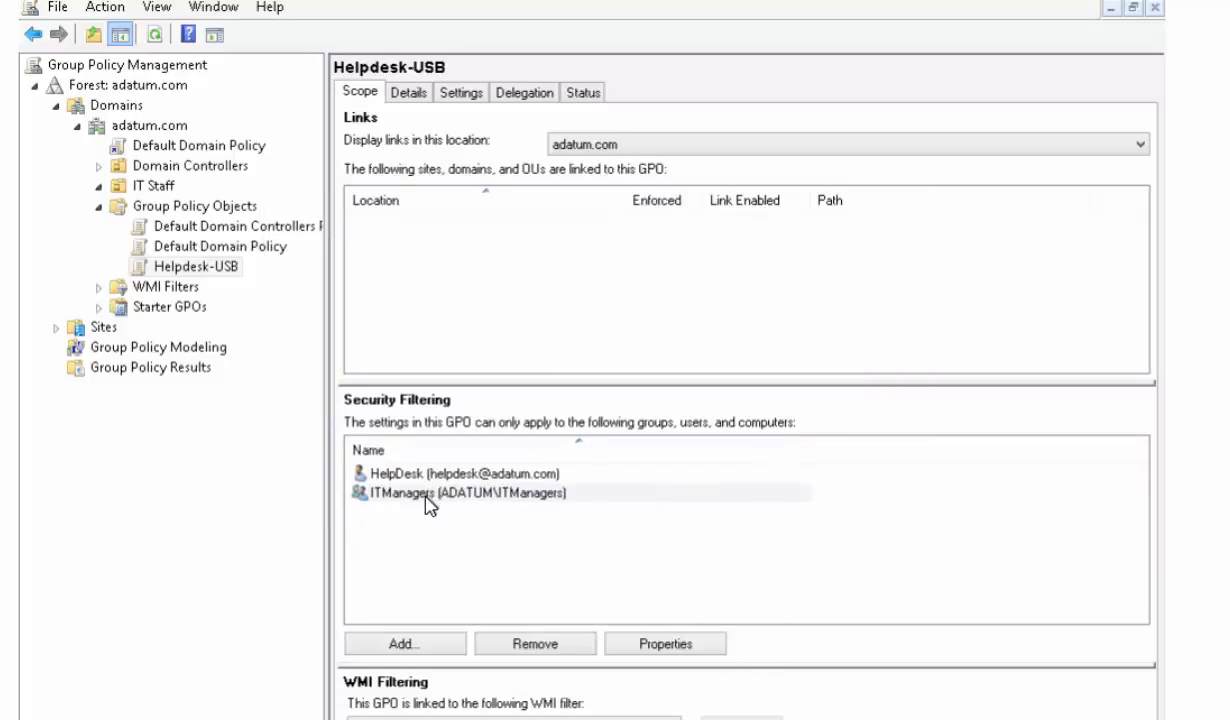
pyautogui.click(420, 493)
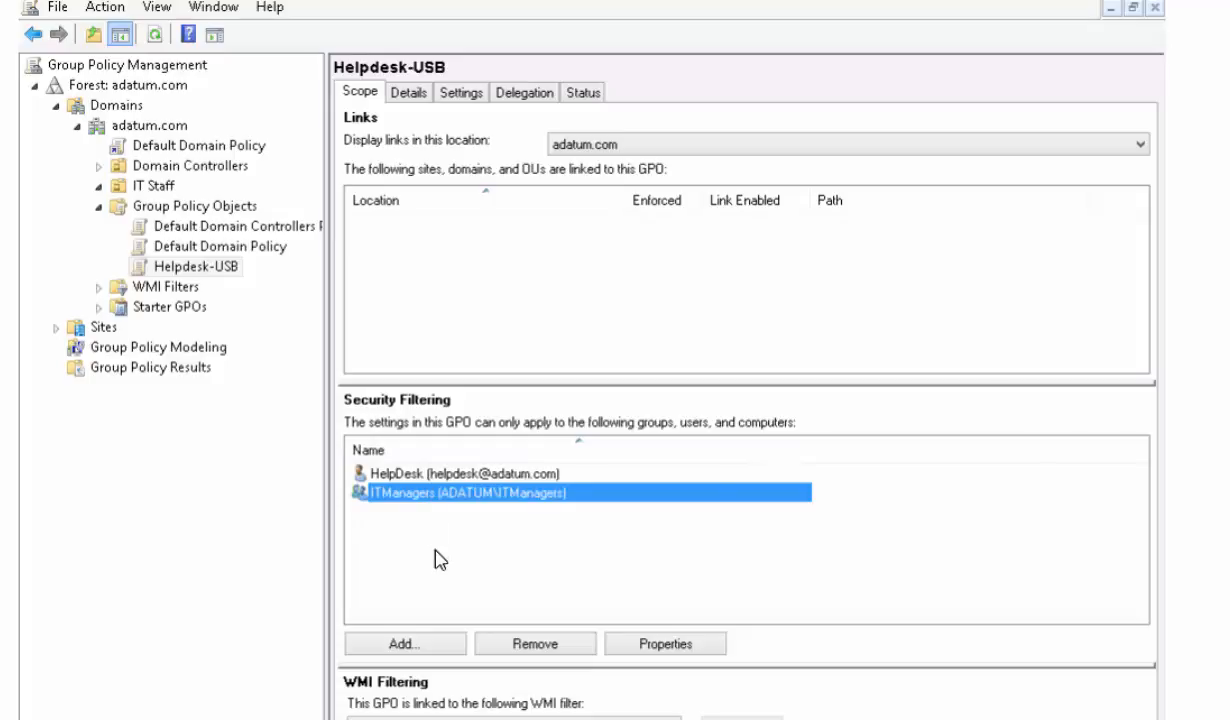
pyautogui.click(416, 528)
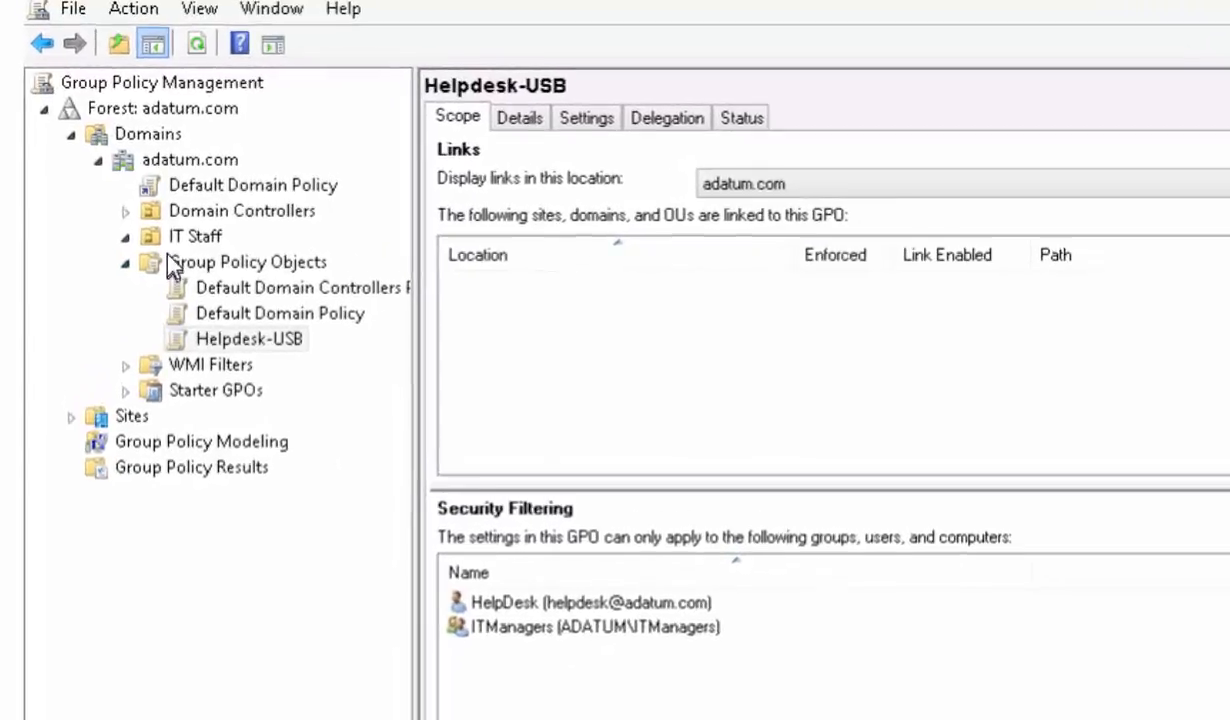
# - Link the existing Helpdesk-USB GPO to the IT Staff organizational unit
pyautogui.click(148, 236)
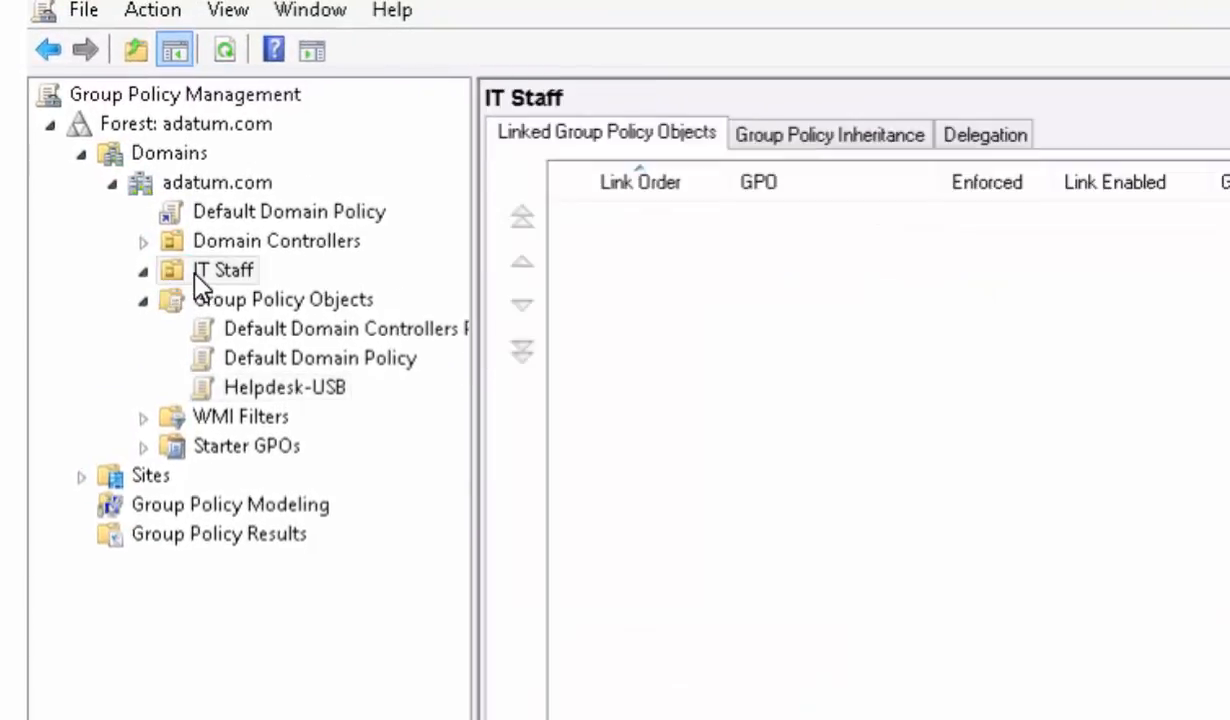
pyautogui.click(158, 268)
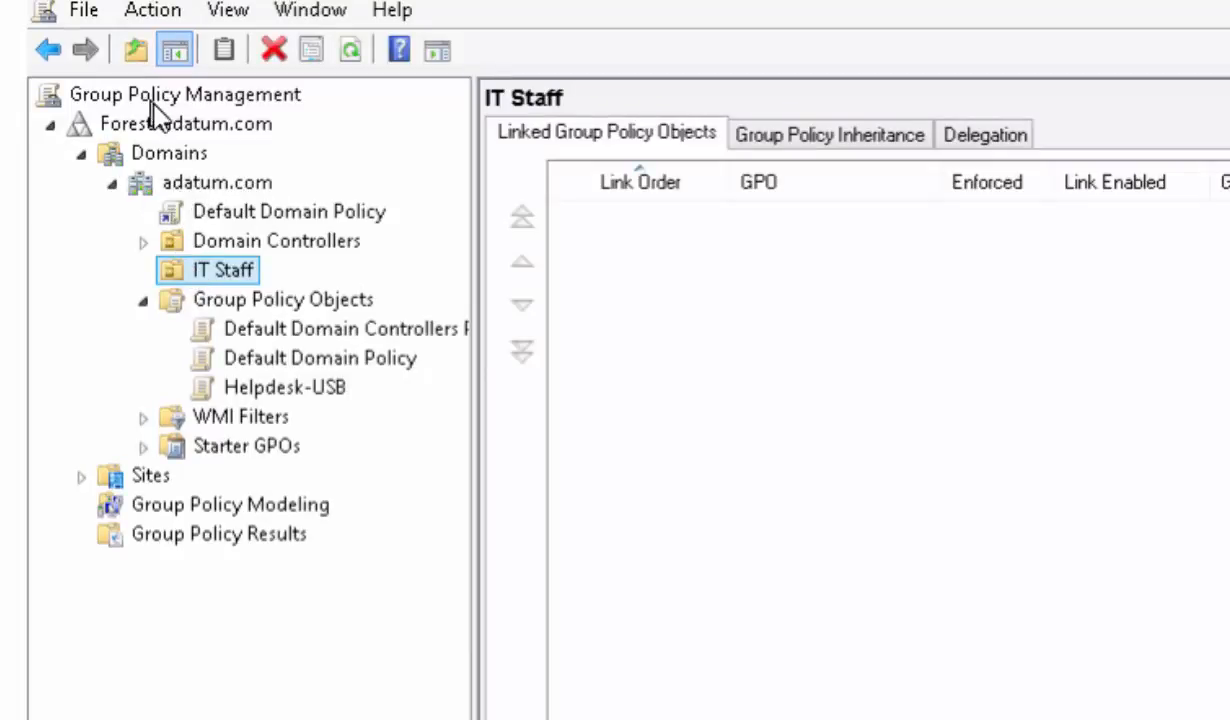
pyautogui.rightClick(190, 195)
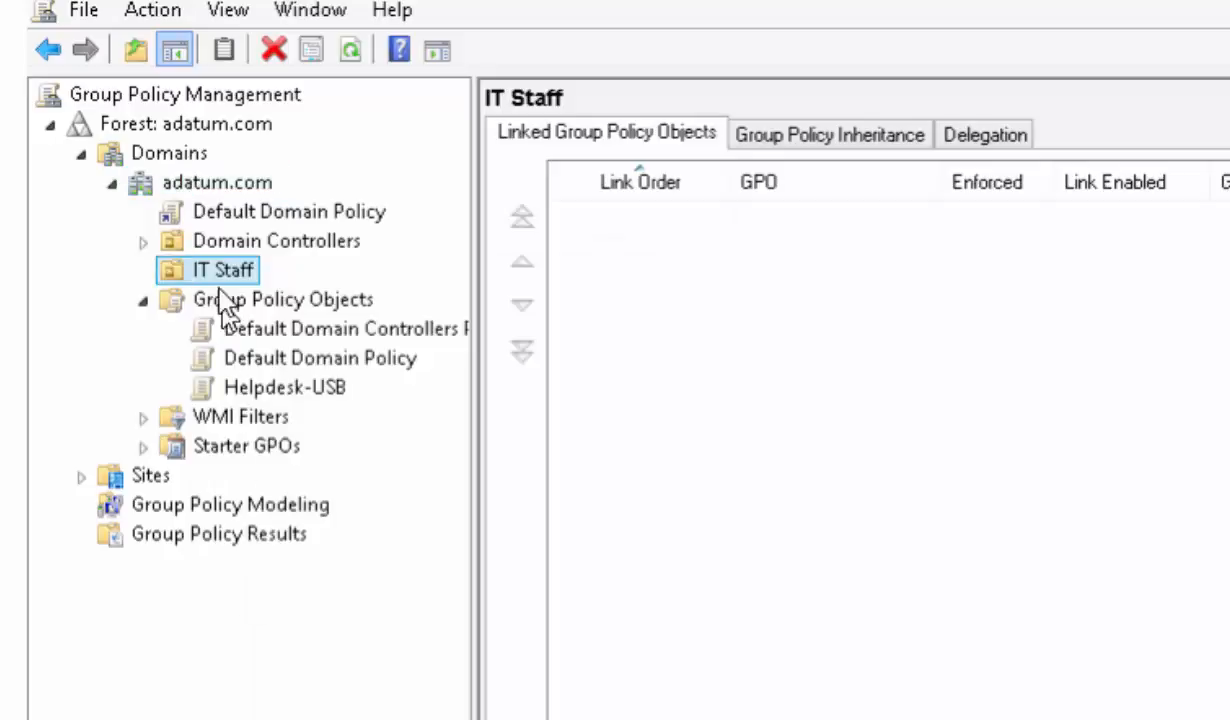
pyautogui.rightClick(215, 272)
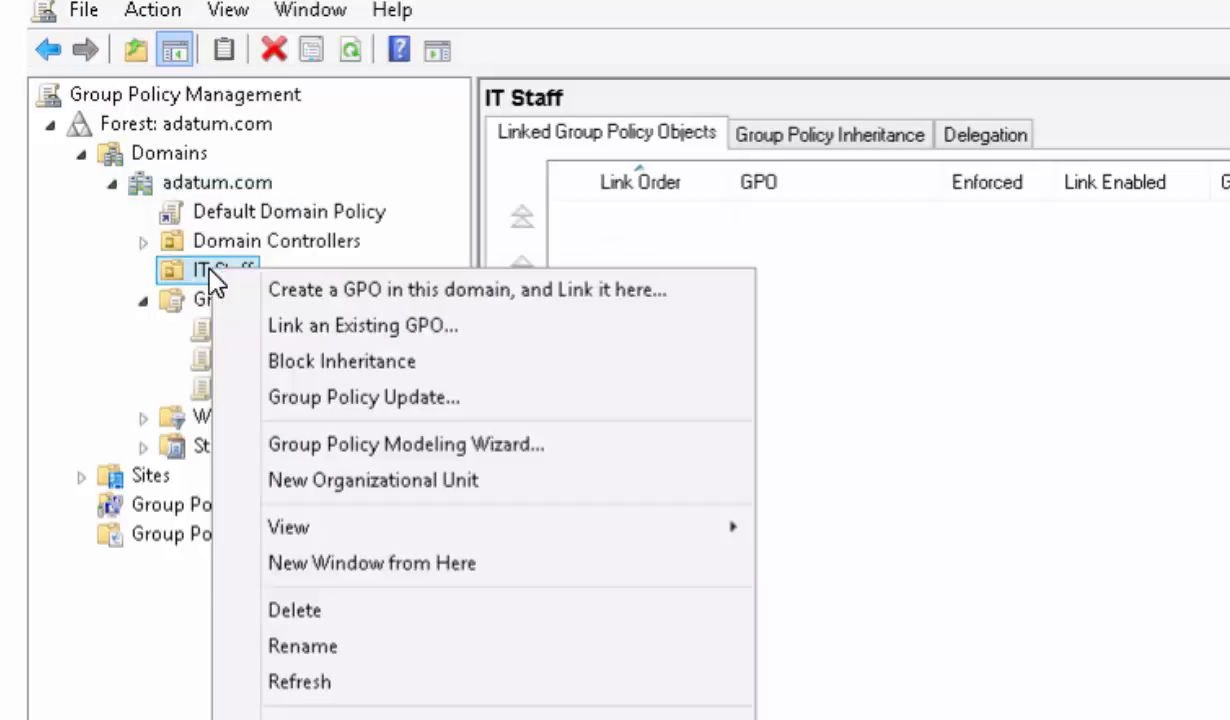
pyautogui.click(358, 326)
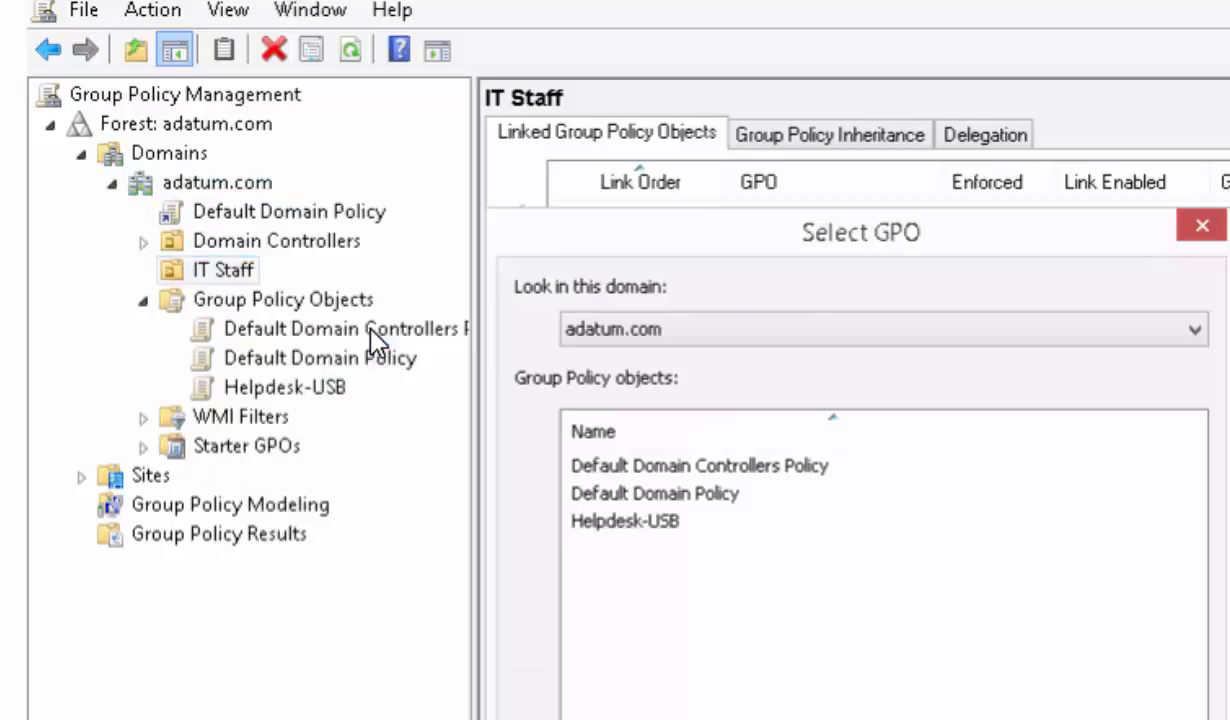
pyautogui.click(626, 524)
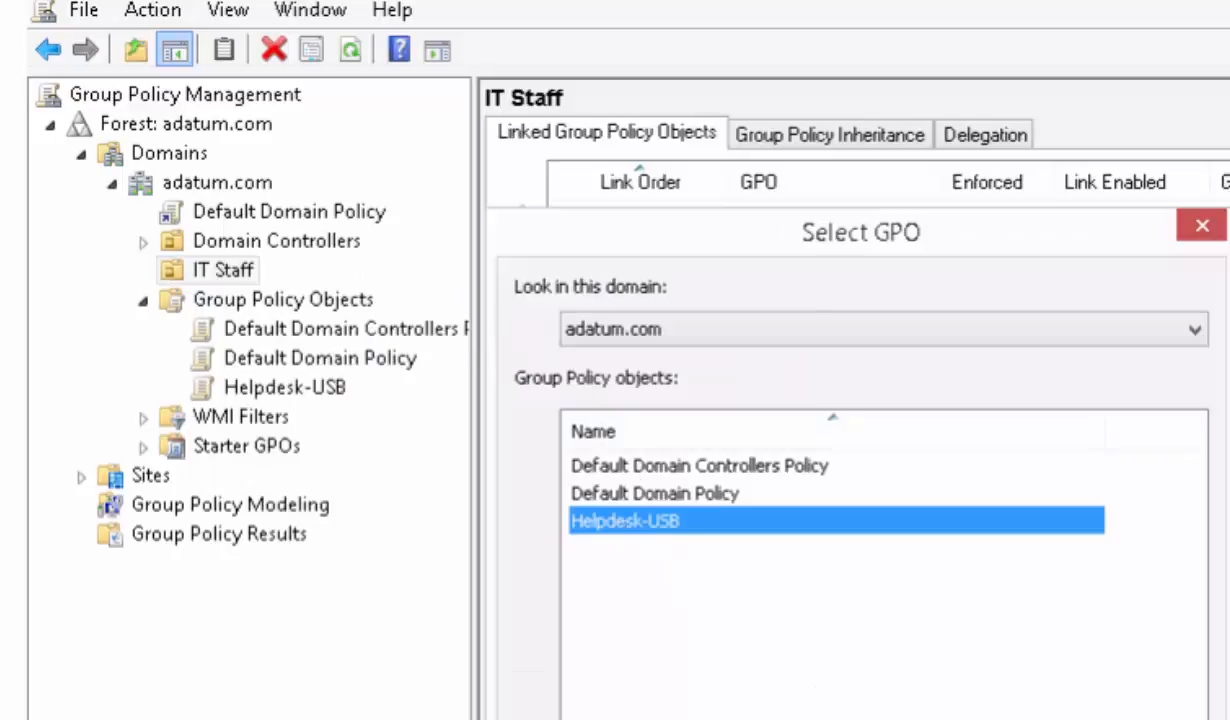
pyautogui.press('Return')
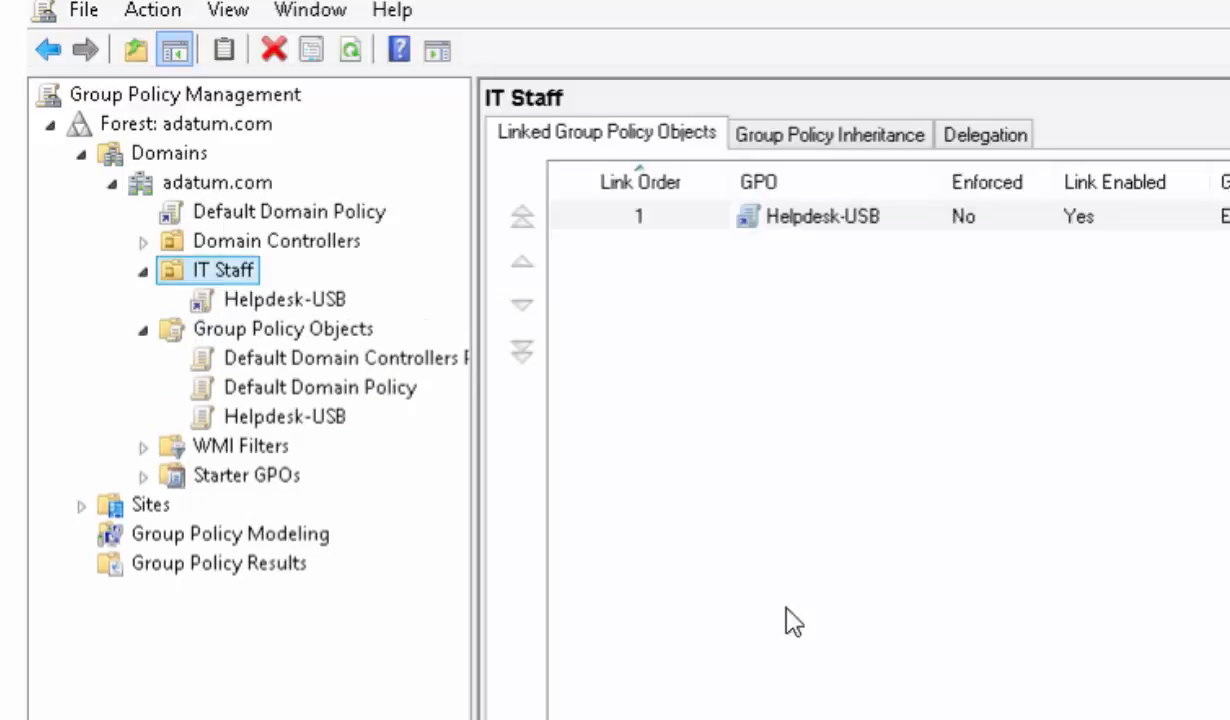